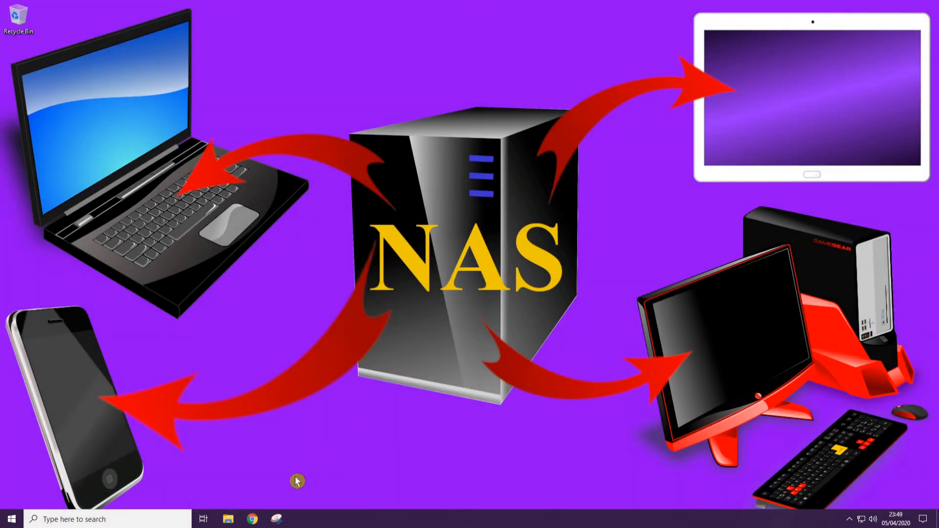
In Google Chrome, search Google for "open media vault" and open the official openmediavault.org website
click(253, 519)
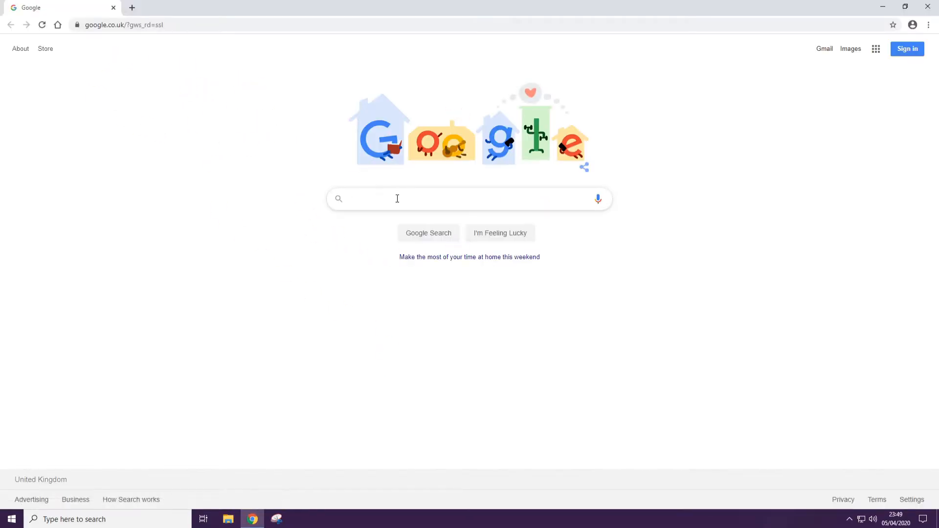
click(398, 199)
text(open media vault)
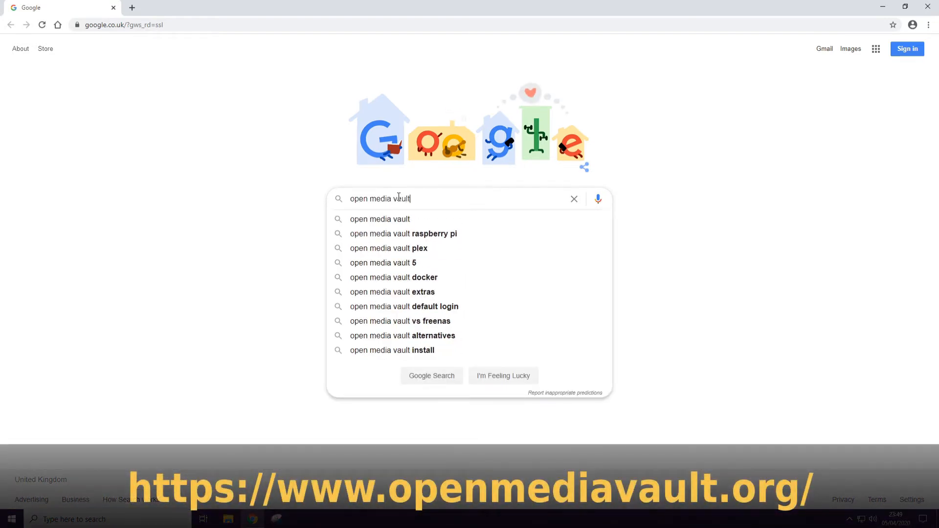
key(Return)
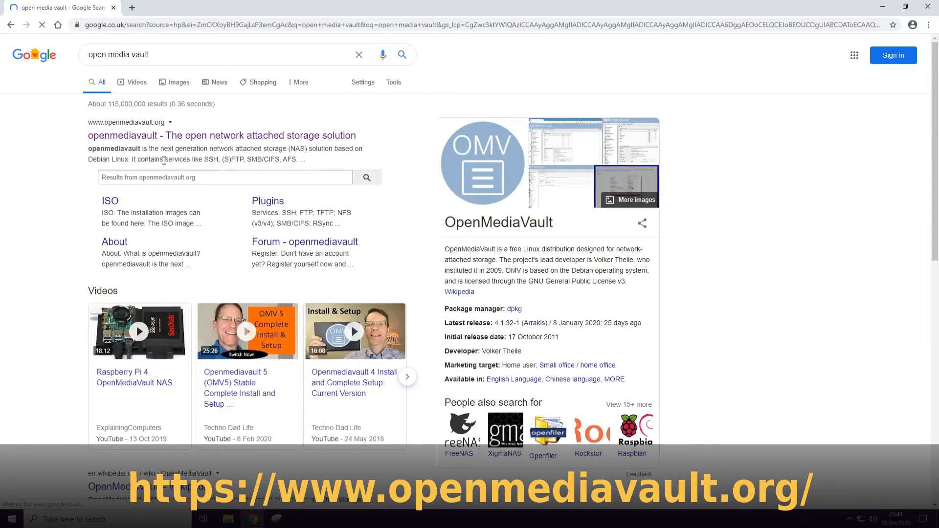
click(122, 139)
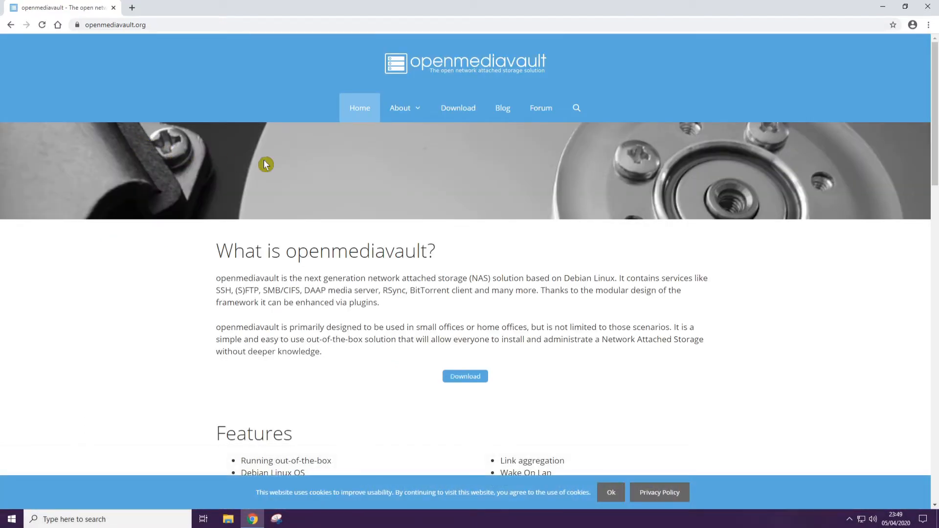
Download the latest installation image, openmediavault_5.3.9-amd64, from the project's SourceForge files into the Downloads folder, and close the browser
click(458, 110)
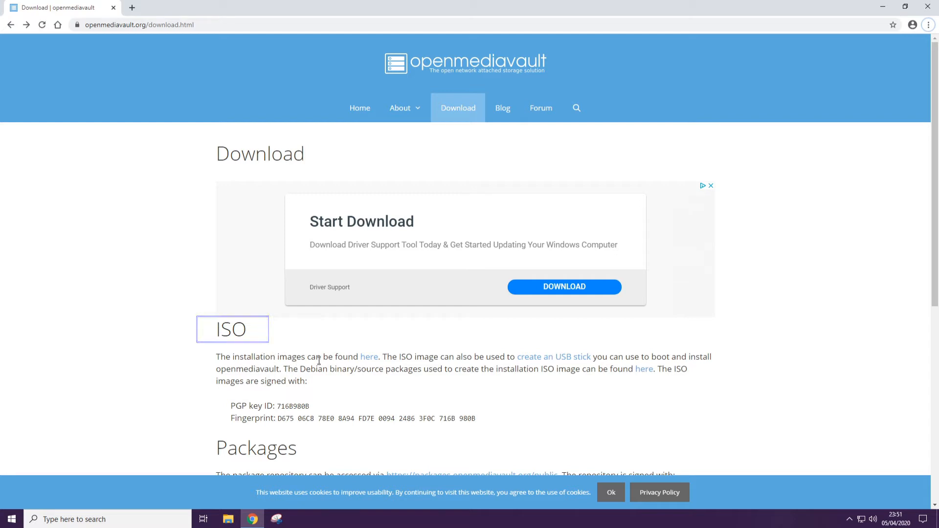
click(371, 359)
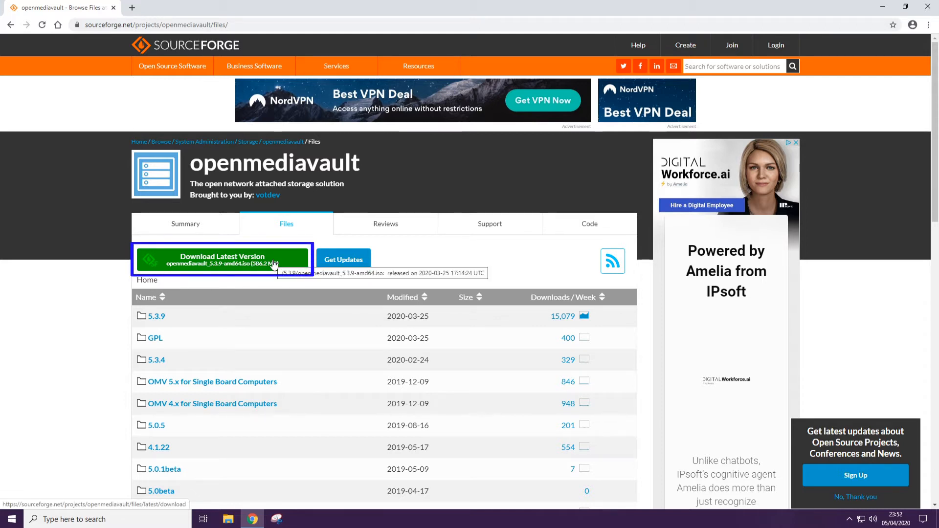
click(242, 266)
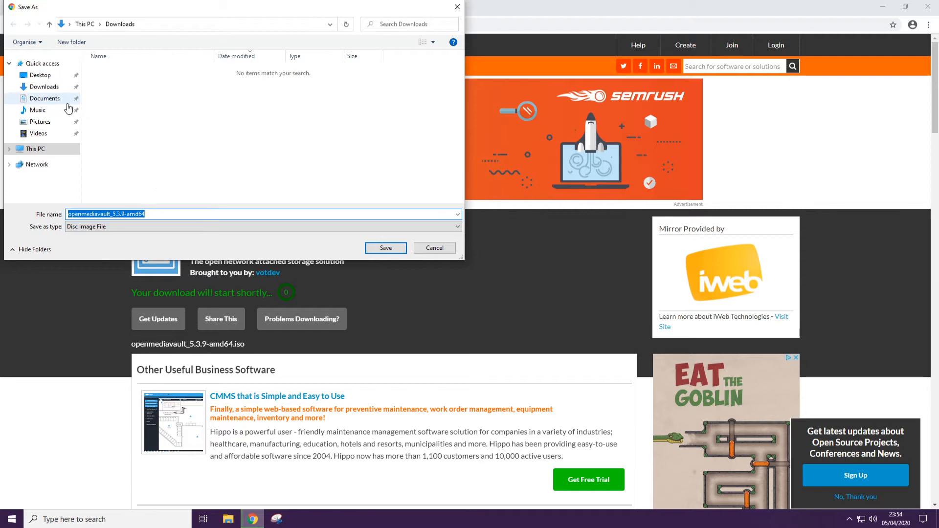
click(45, 87)
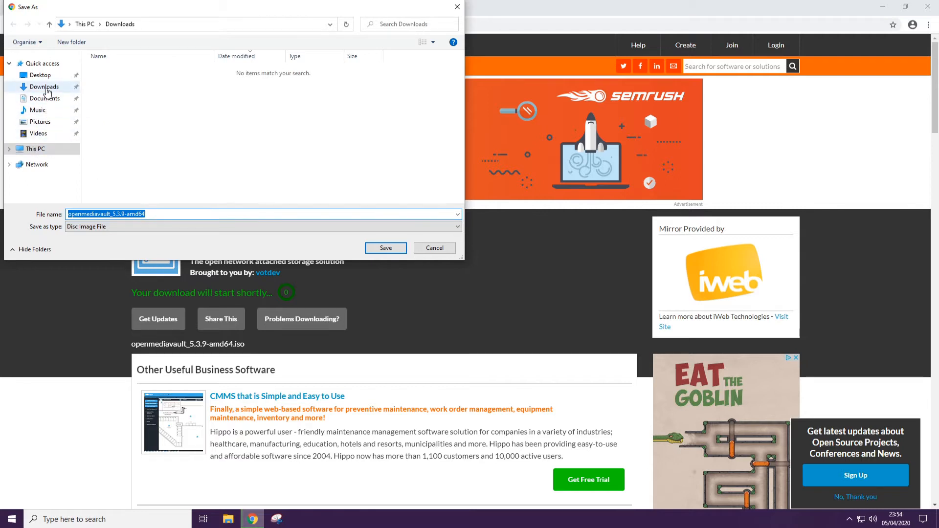
click(386, 248)
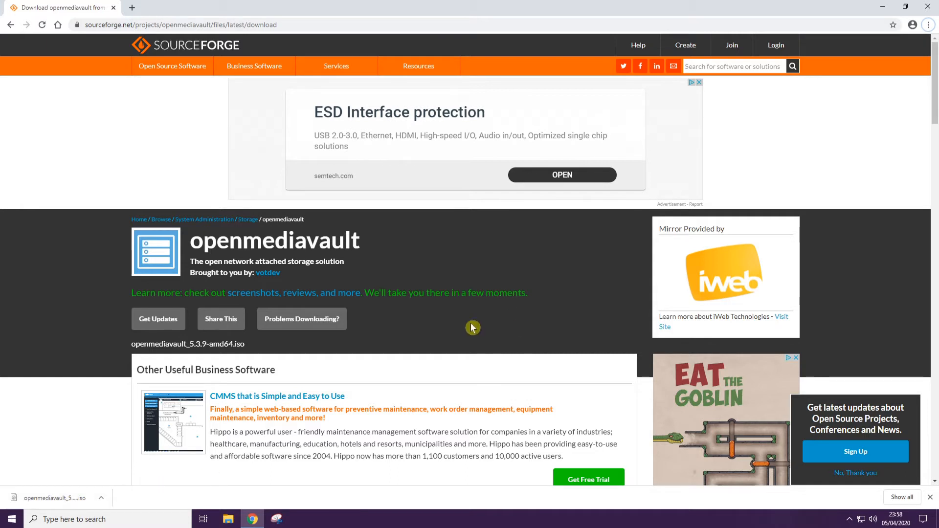
click(929, 10)
Open the Downloads folder in File Explorer and select the openmediavault_5.3.9-amd64 disc image
click(228, 519)
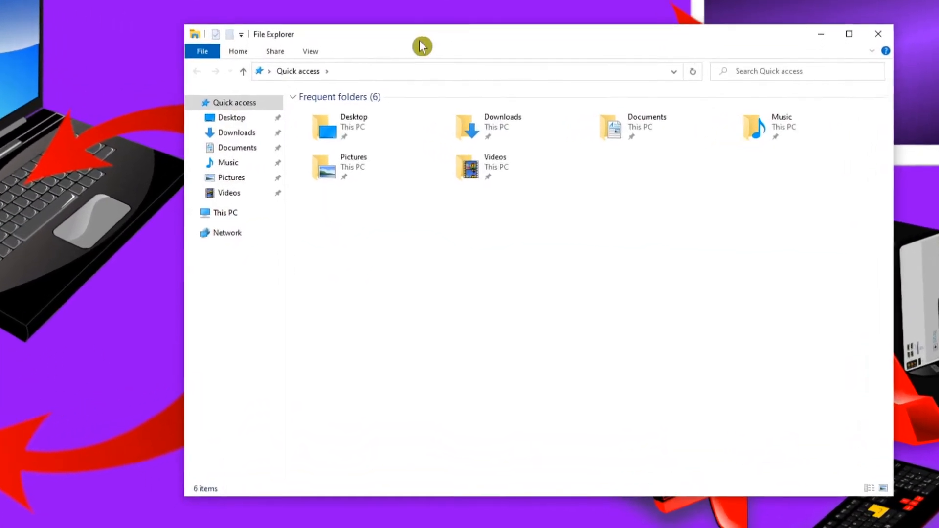
click(227, 134)
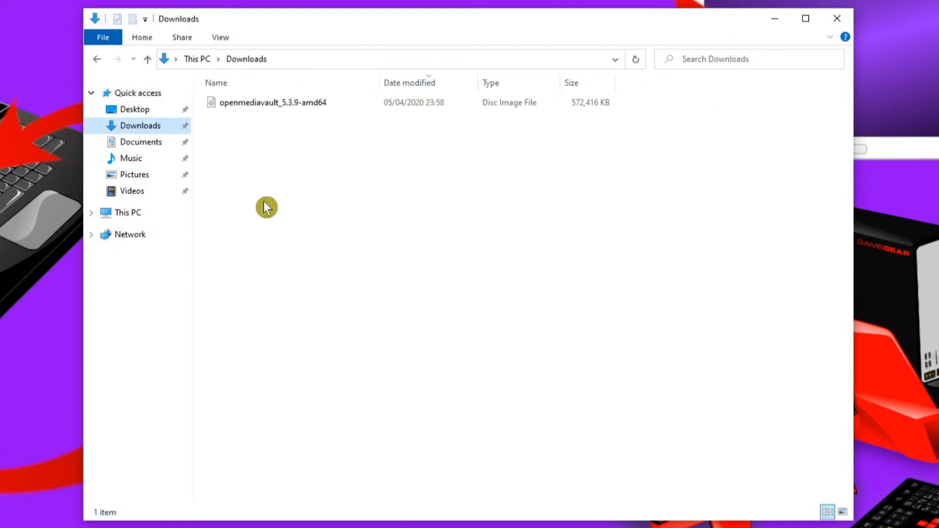
click(230, 104)
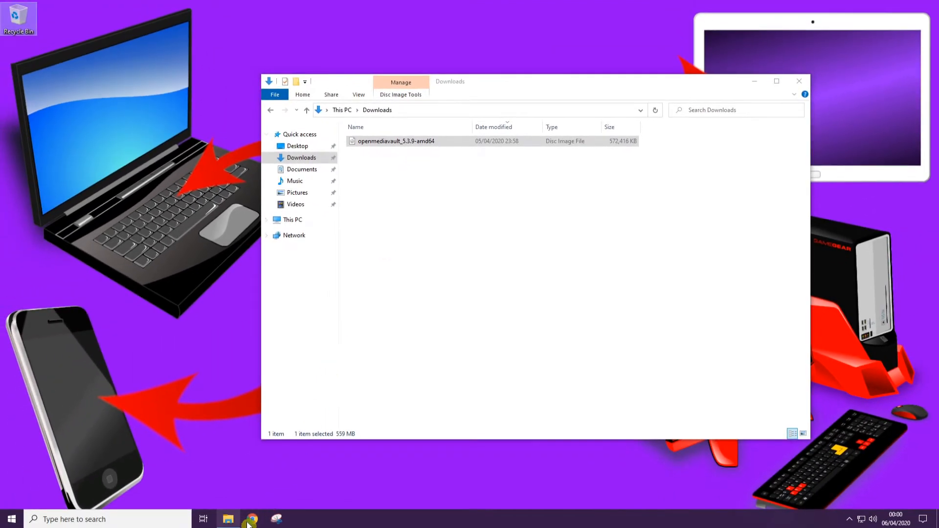
Return to Google Chrome, search Google for "etcher" and open the official balenaEtcher website
click(250, 521)
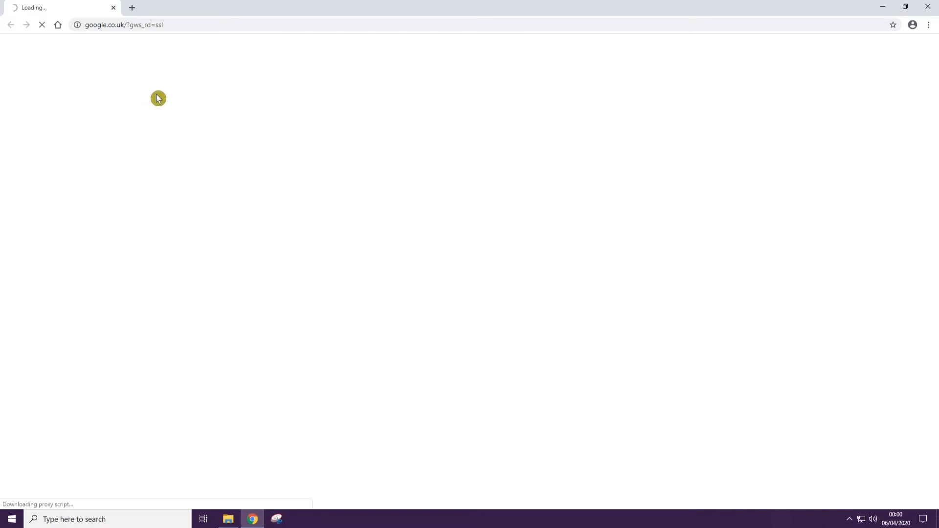
click(399, 202)
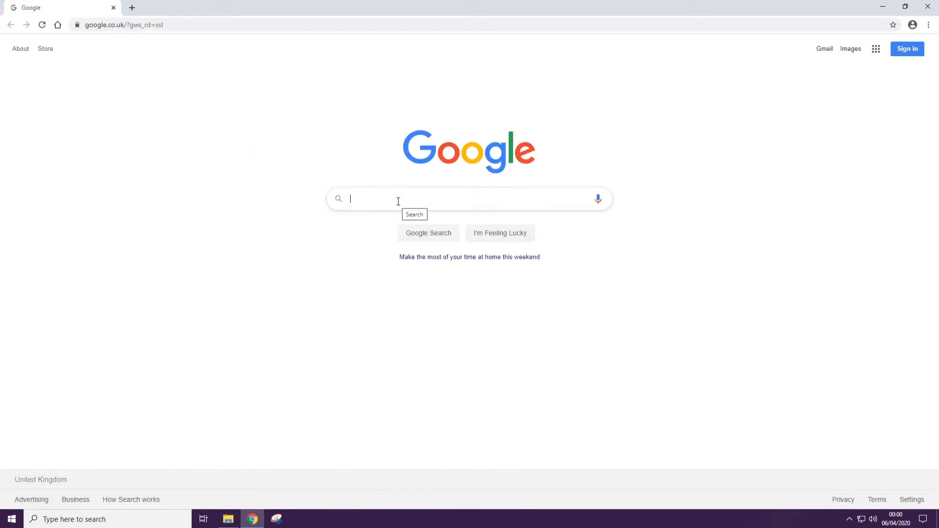
text(etcher)
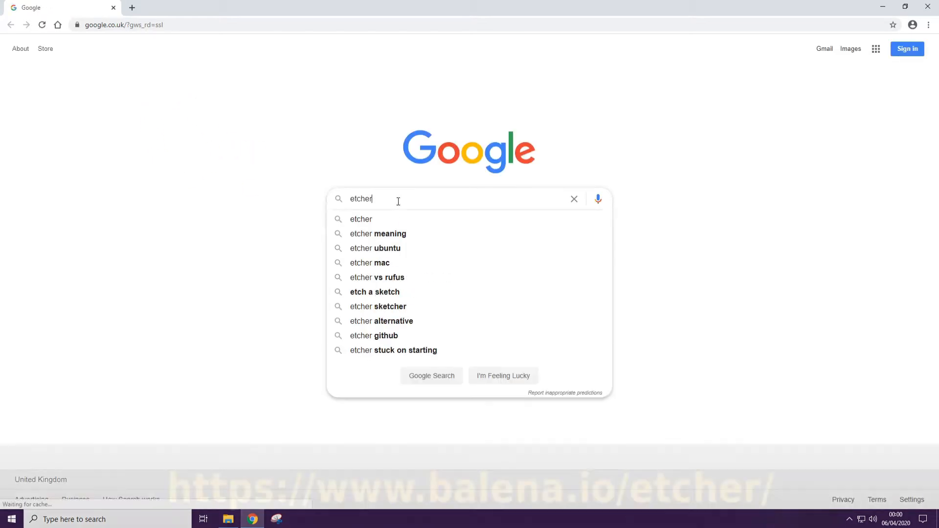
key(Return)
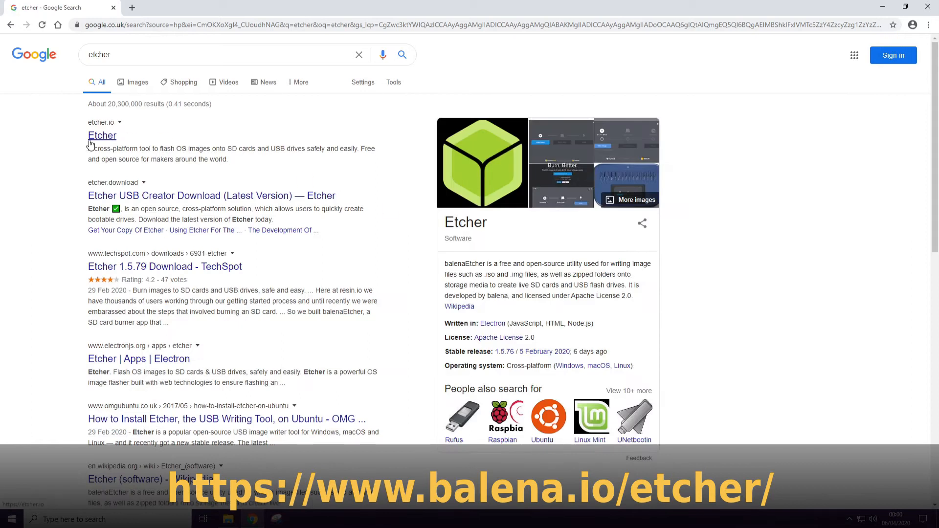
click(103, 137)
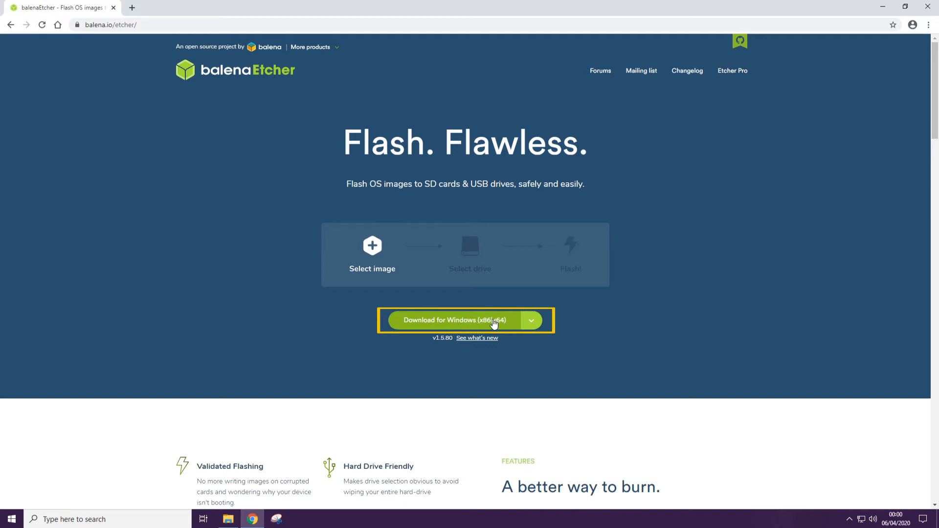
Download the Windows (x86|x64) installer balenaEtcher-Setup-1.5.80 to the Downloads folder and close the browser
click(533, 321)
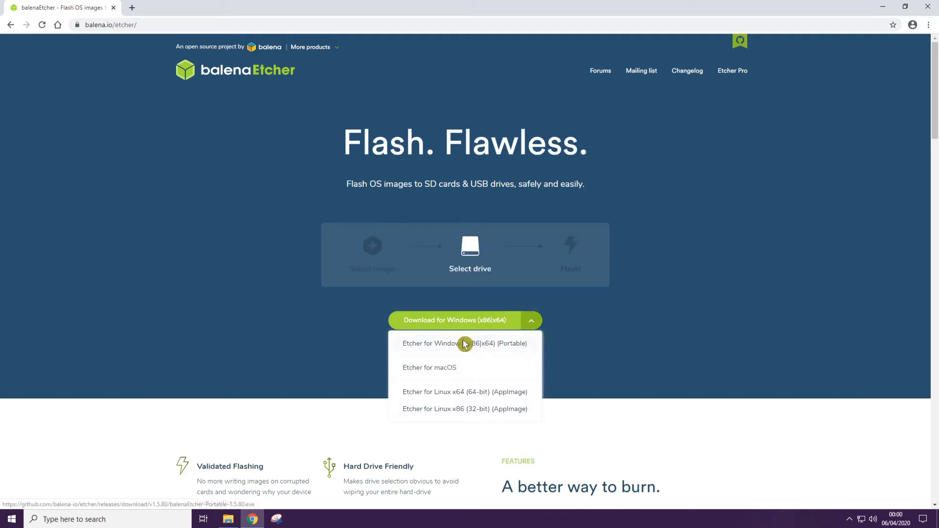
click(580, 361)
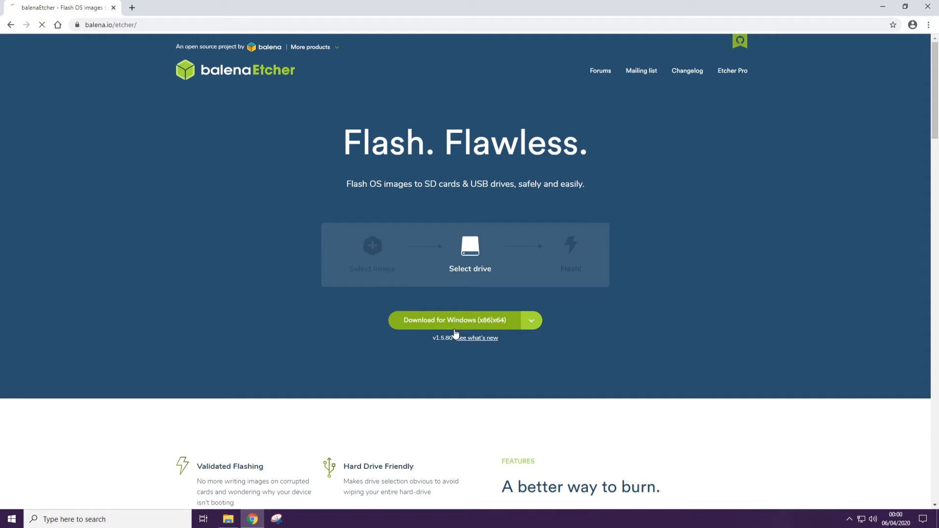
click(420, 346)
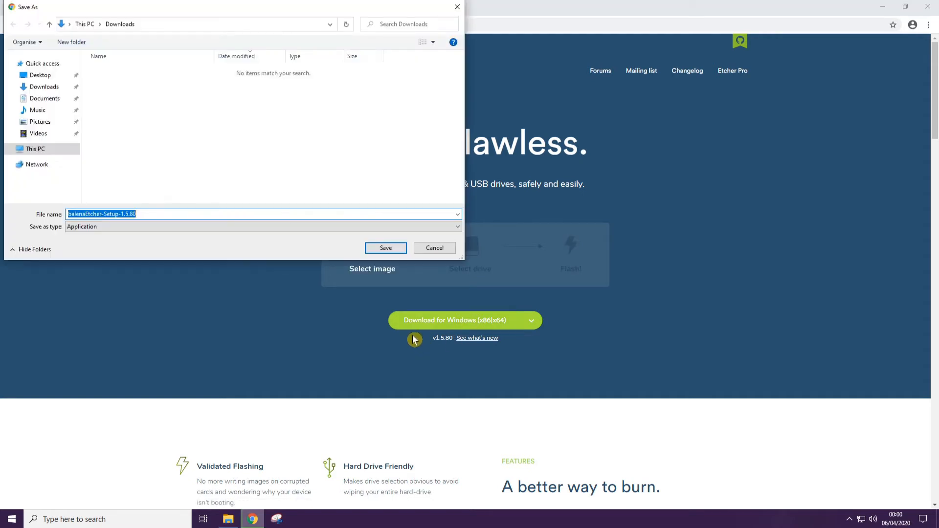
click(386, 248)
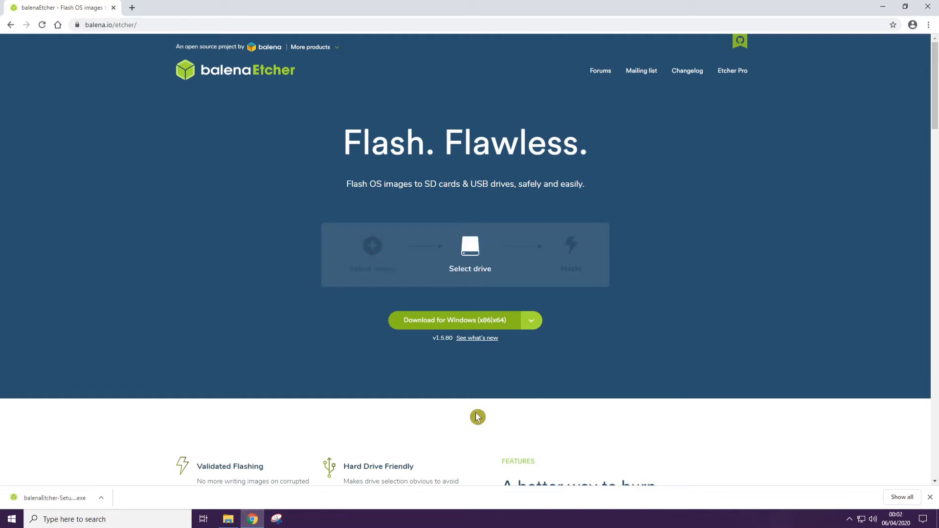
click(928, 7)
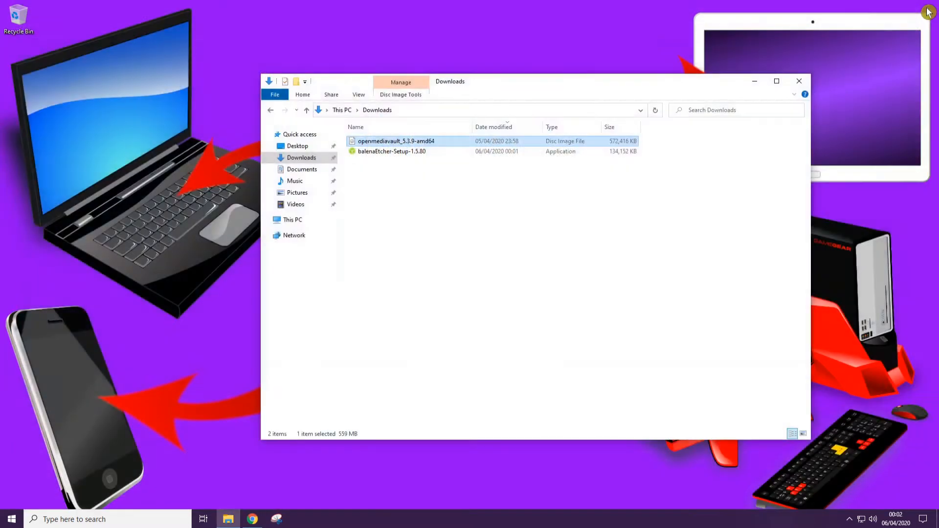
Install balenaEtcher from balenaEtcher-Setup-1.5.80 by accepting its license agreement, and close the Downloads folder and Etcher windows
click(462, 247)
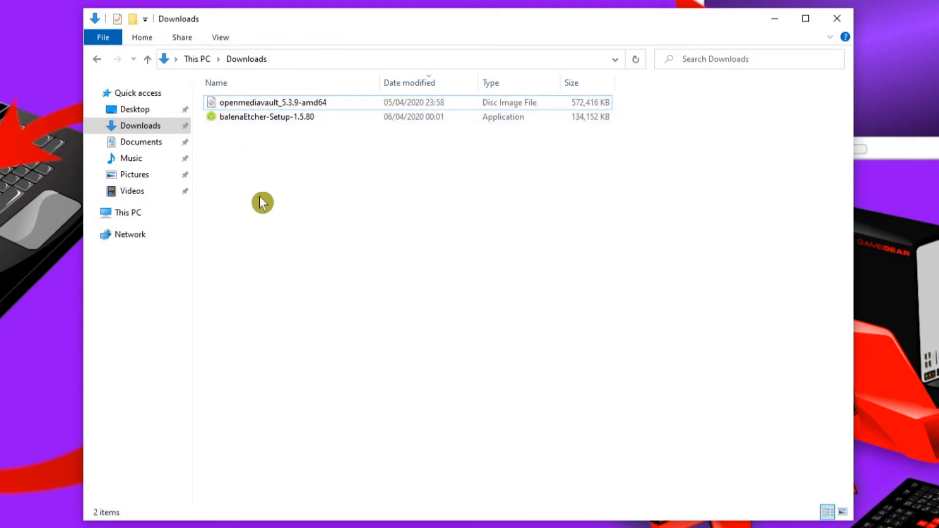
double_click(254, 126)
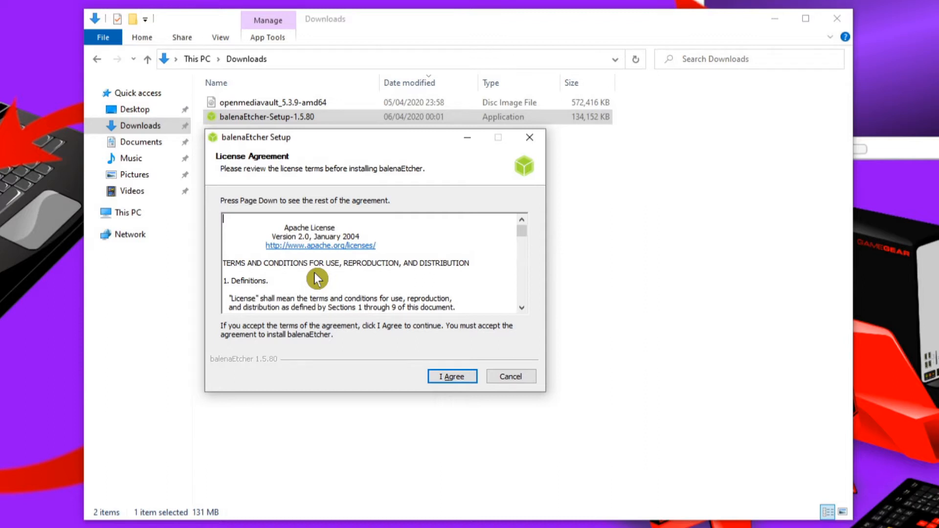
click(447, 379)
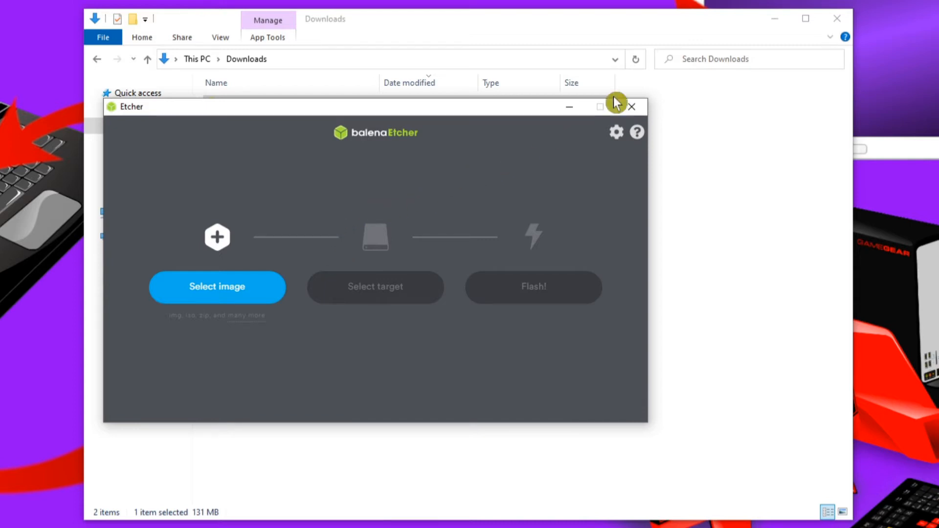
click(838, 20)
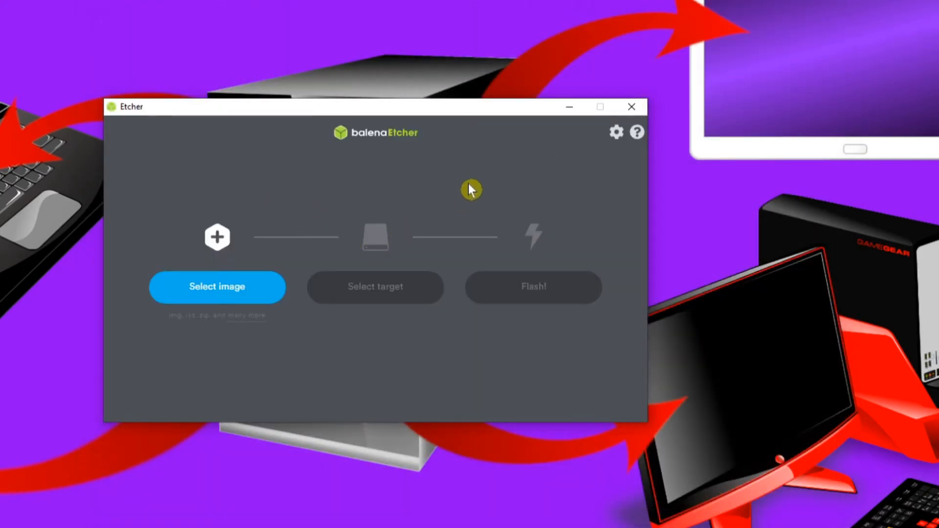
click(634, 111)
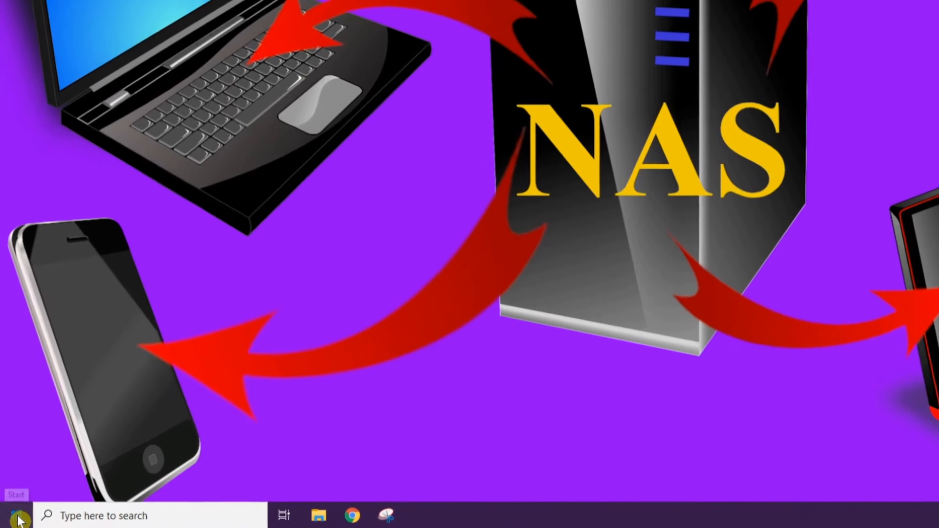
click(19, 518)
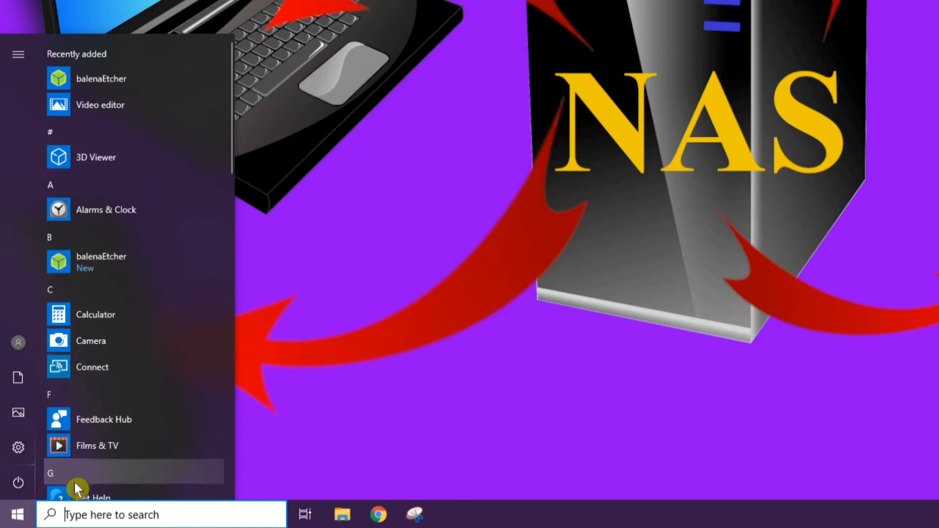
click(89, 511)
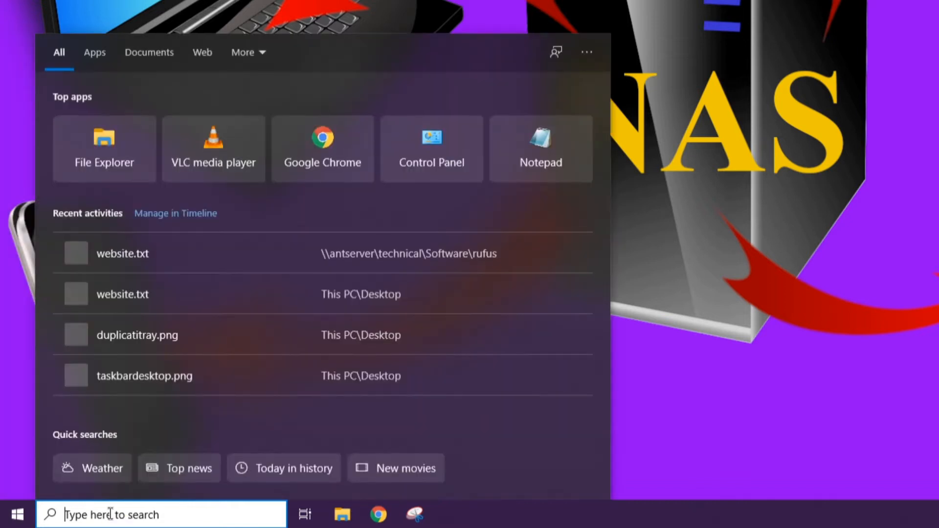
text(etcher)
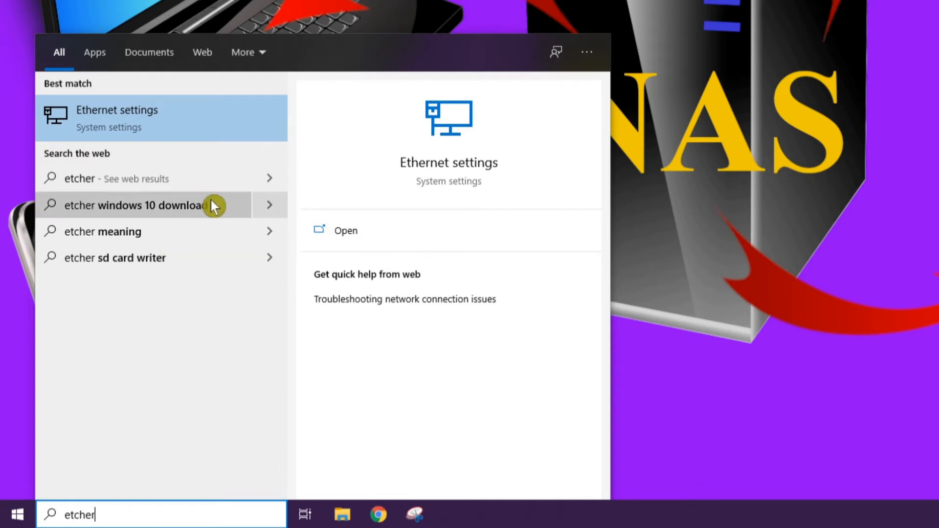
Search Windows for "balenaetcher" and launch the balenaEtcher app
key(super)
text(b)
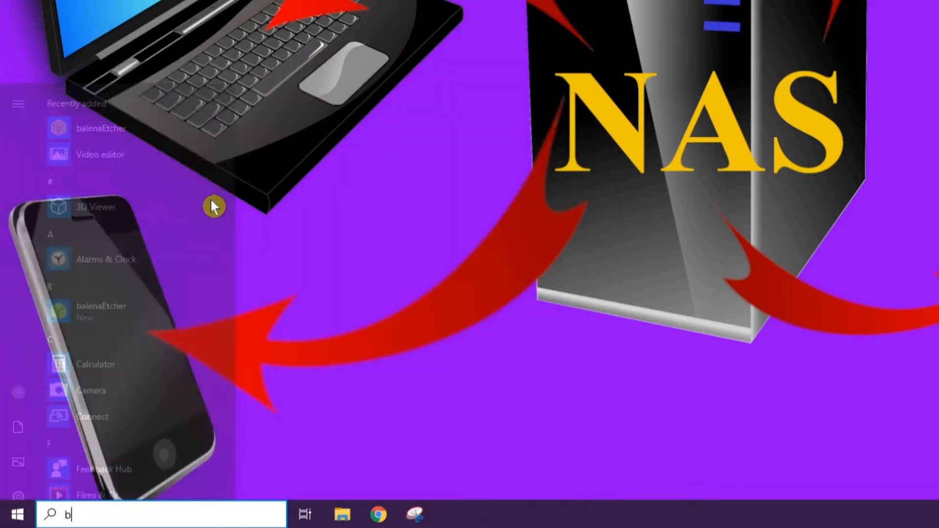
text(alena)
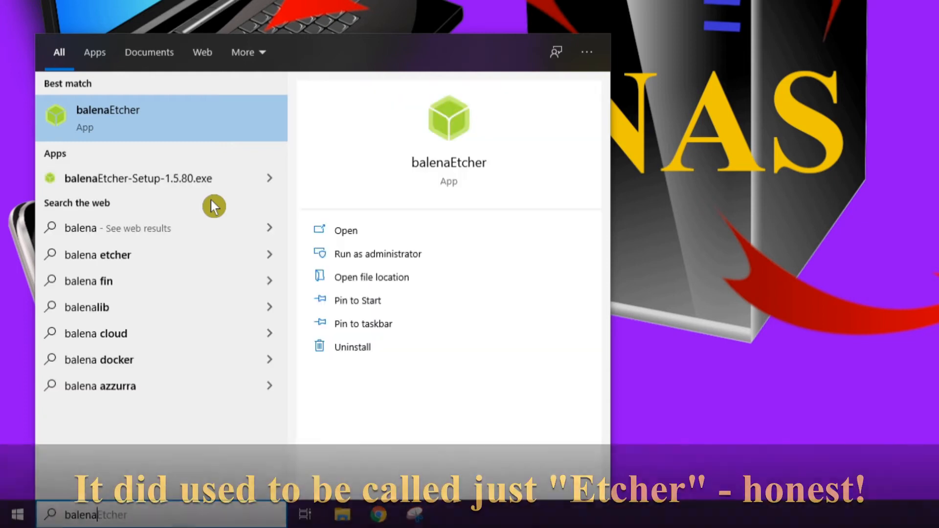
text(etcher)
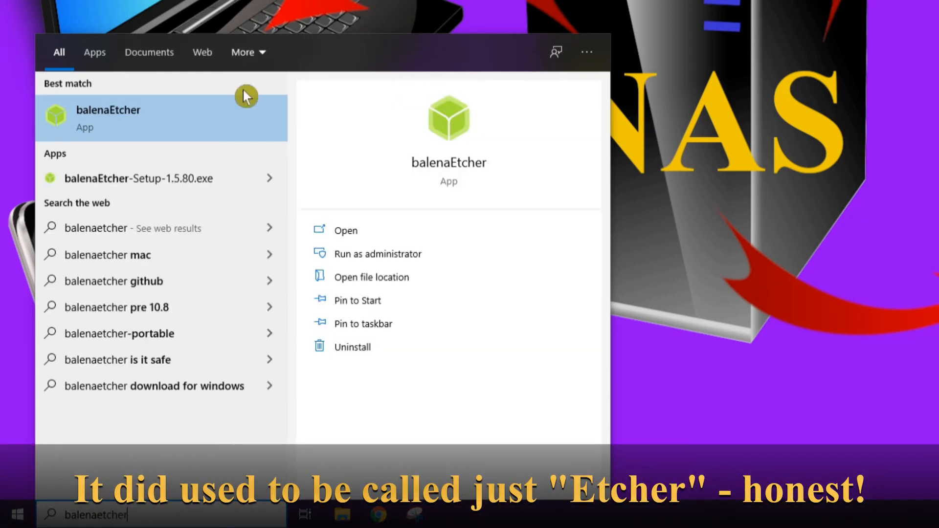
click(108, 113)
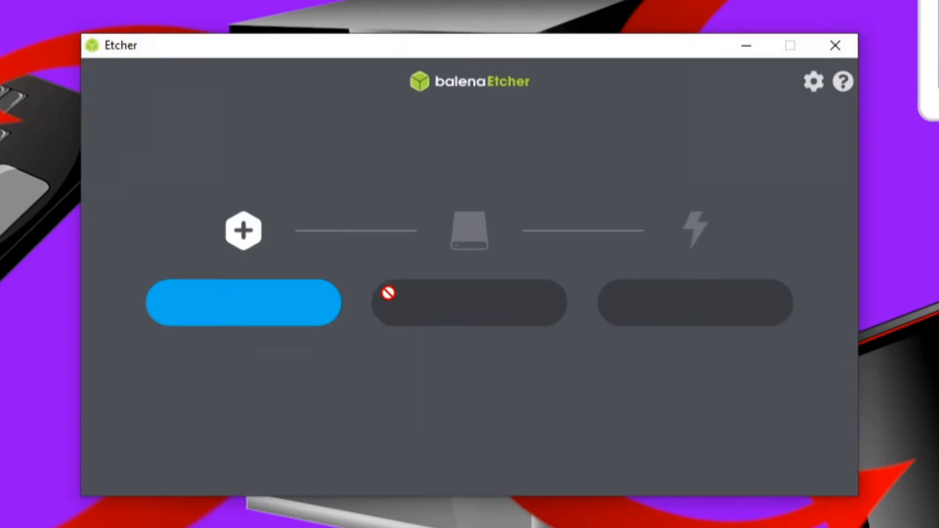
click(2, 406)
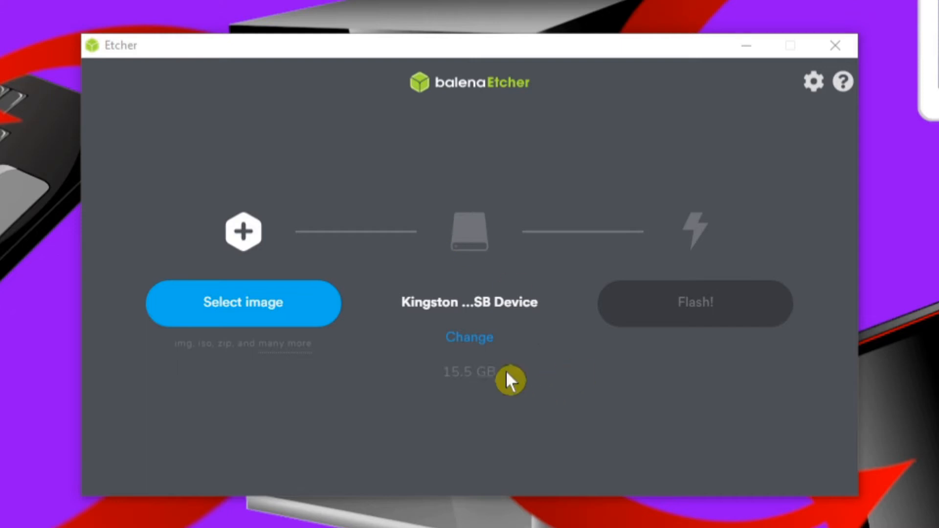
click(439, 339)
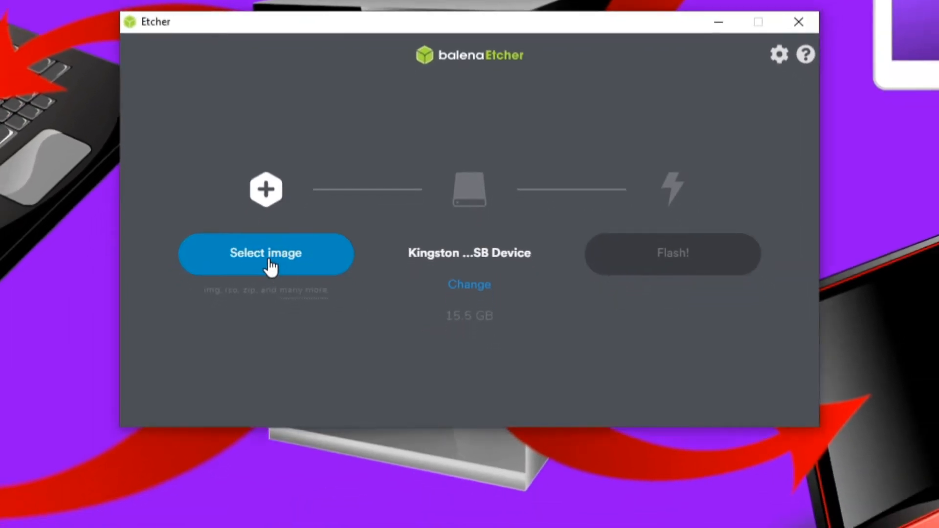
Flash the openmediavault_5.3.9-amd64 (1) disc image from Downloads onto the Kingston USB device, and close Etcher once flashing is complete
click(269, 266)
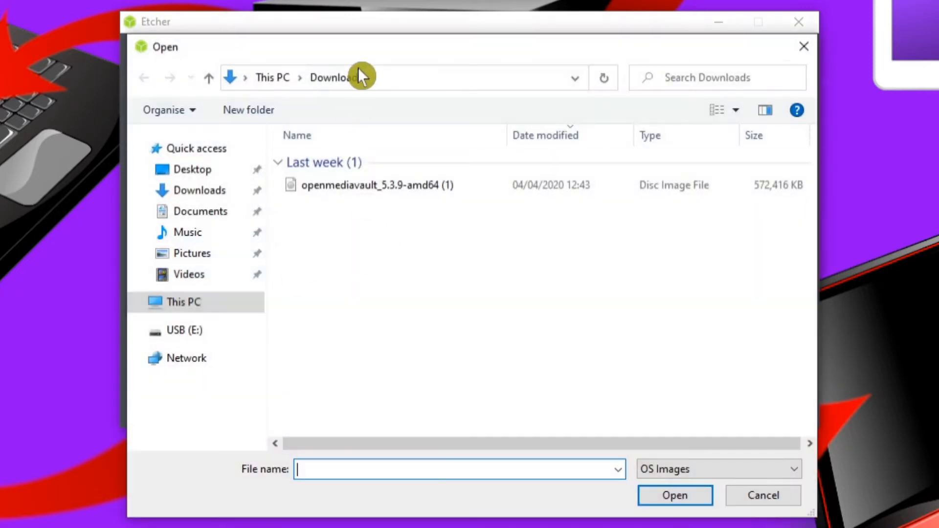
click(324, 189)
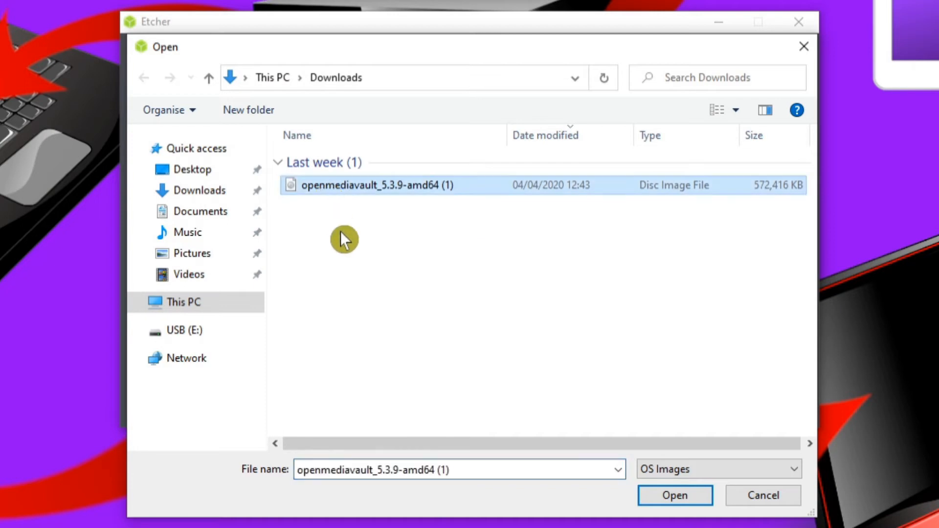
click(664, 499)
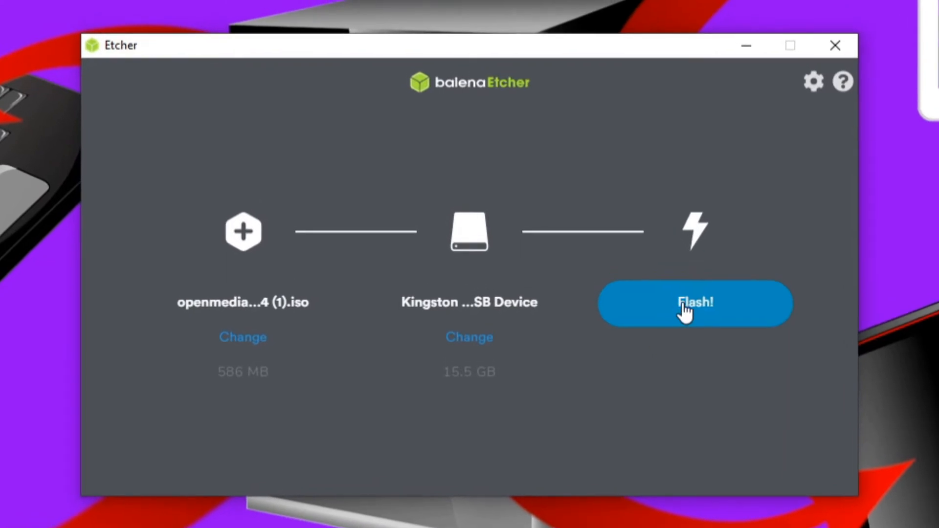
click(684, 304)
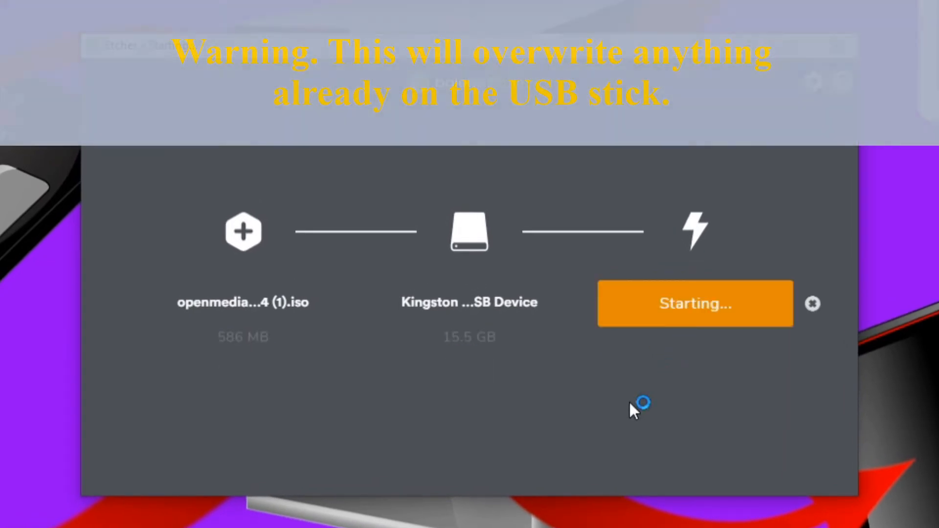
click(403, 403)
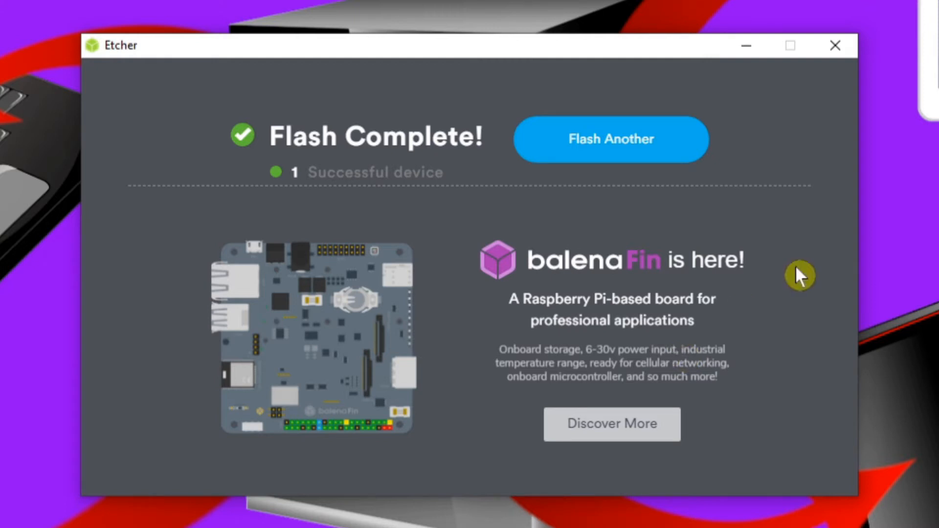
click(834, 43)
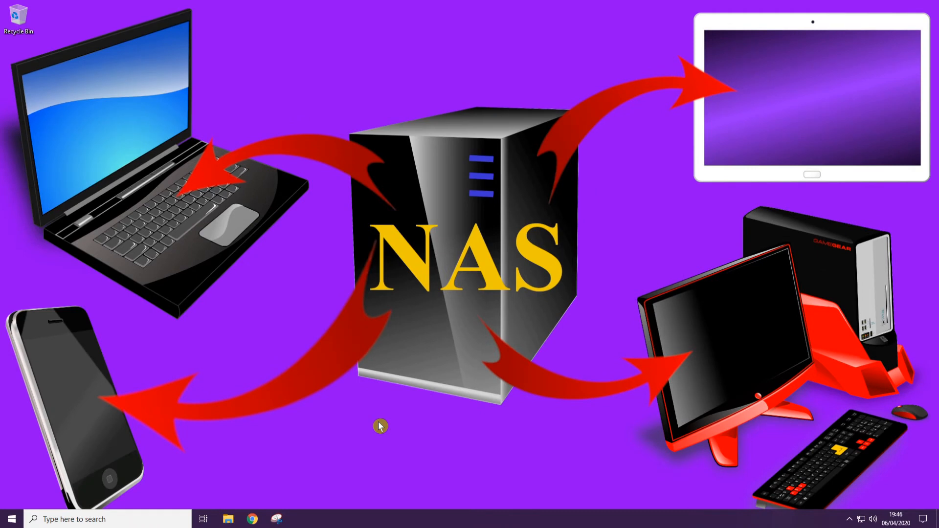
Check the devices and drives listed under This PC in File Explorer, and close the window
click(228, 519)
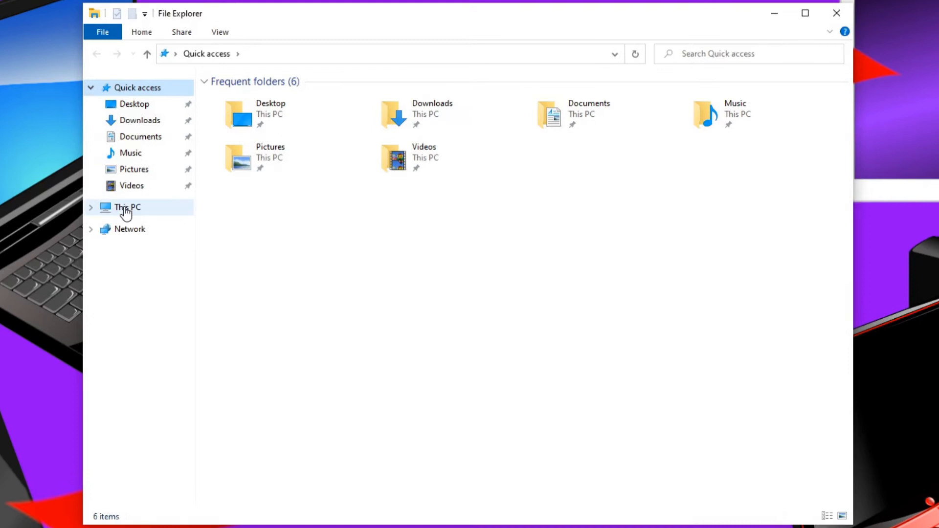
click(179, 189)
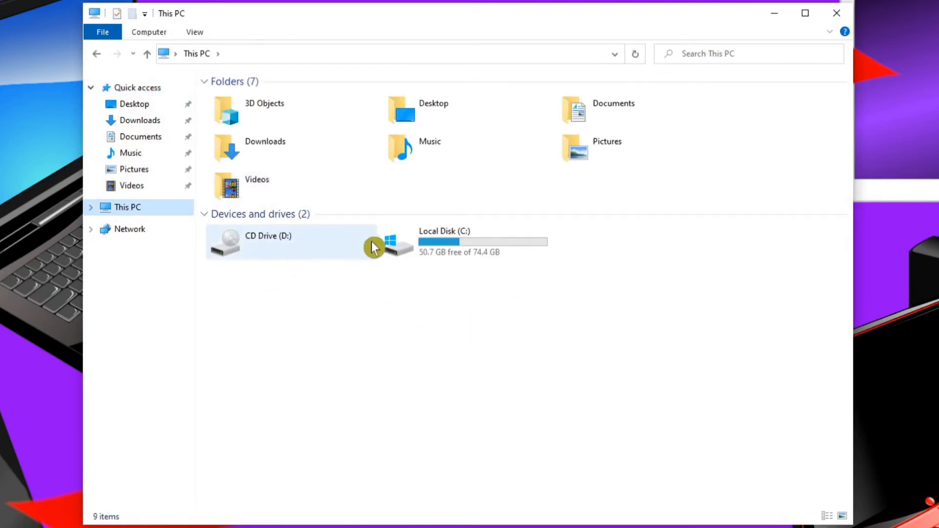
click(837, 13)
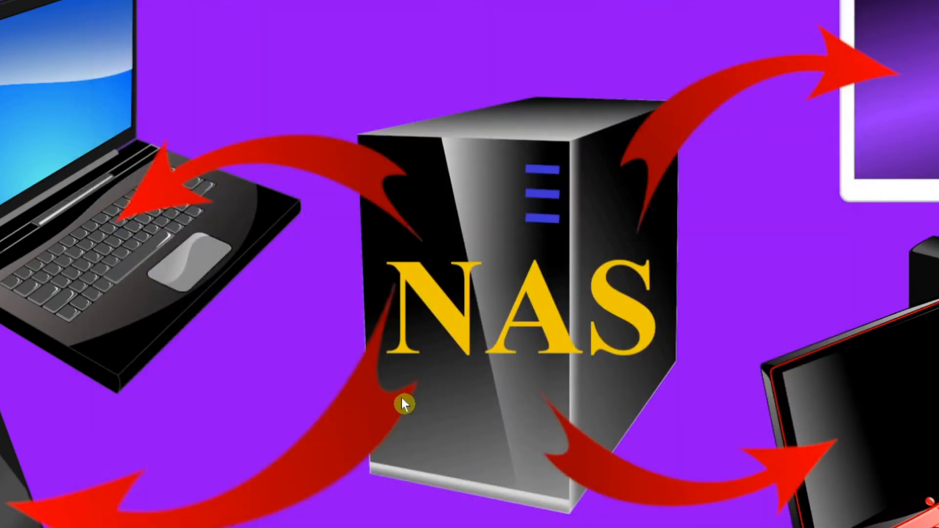
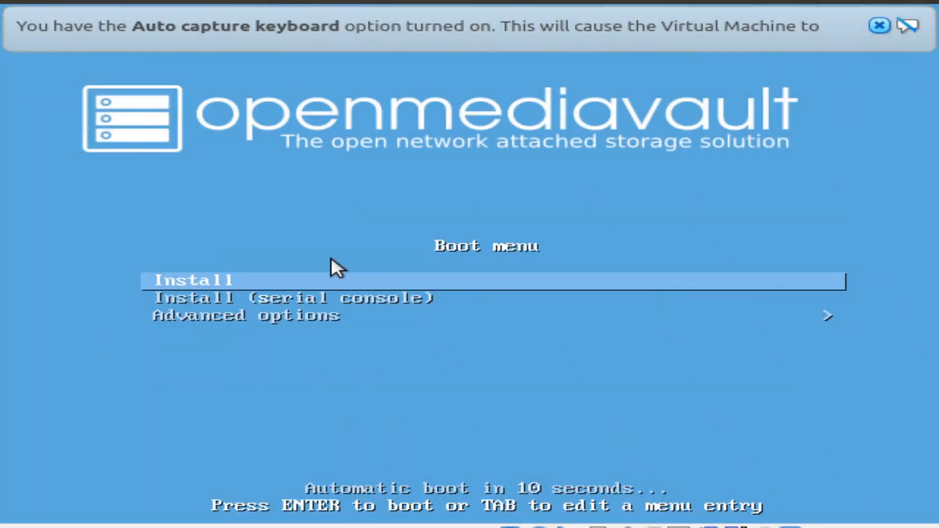
Start the openmediavault installation with English as the language, United Kingdom as the location and the British English keymap
click(881, 25)
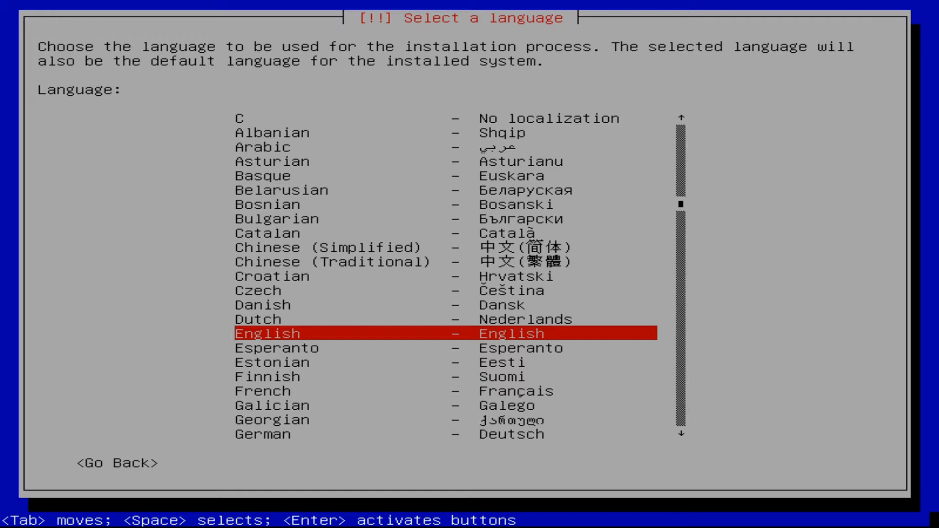
key(Return)
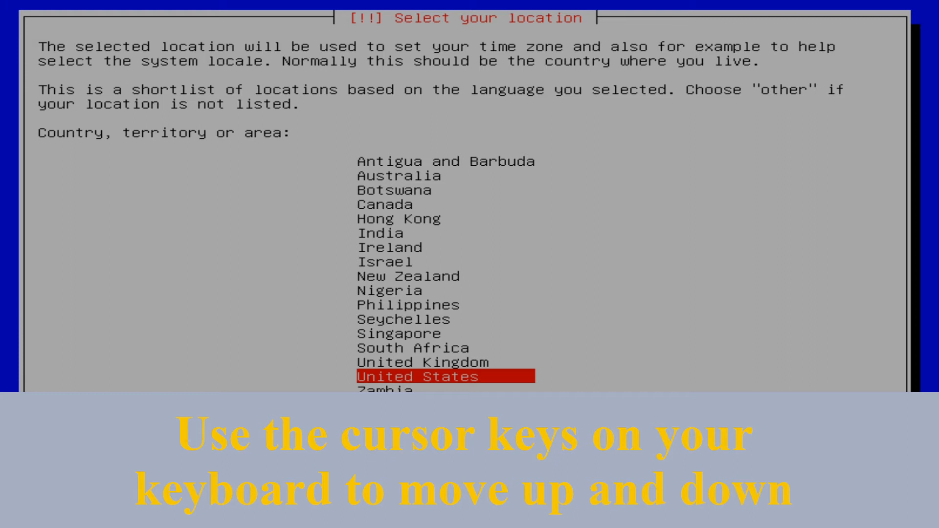
key(Up)
key(Return)
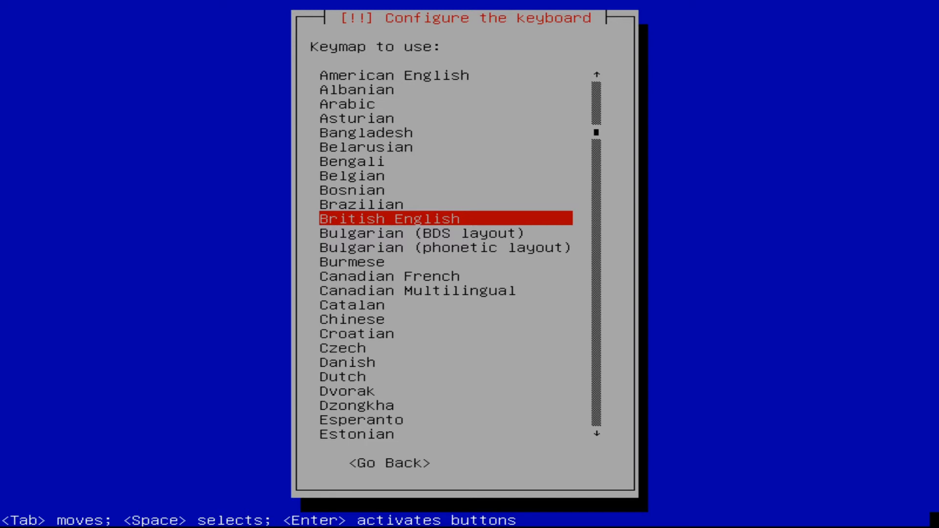
key(Return)
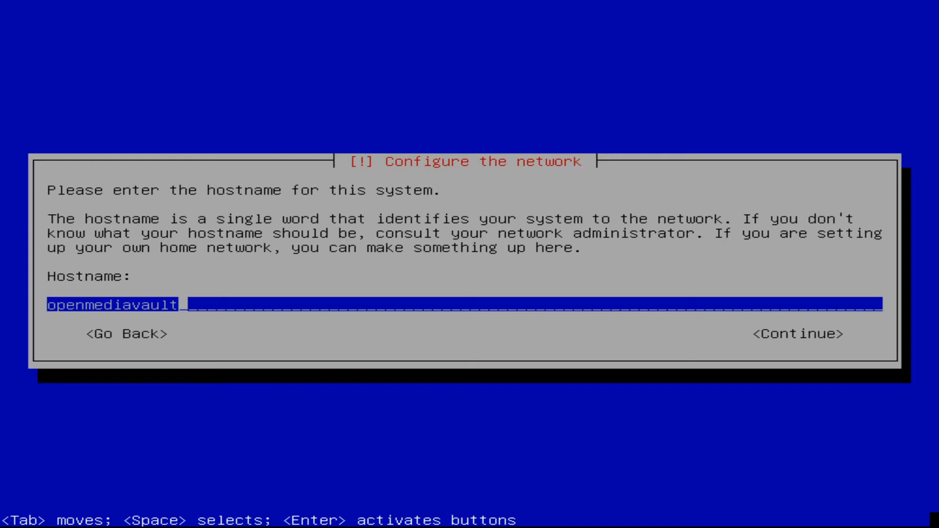
Set the system's hostname to omv and accept local as the domain name
key(BackSpace)
key(BackSpace)
key(BackSpace)
key(BackSpace)
key(BackSpace)
key(BackSpace)
key(BackSpace)
key(BackSpace)
key(BackSpace)
key(BackSpace)
key(BackSpace)
key(BackSpace)
key(BackSpace)
key(BackSpace)
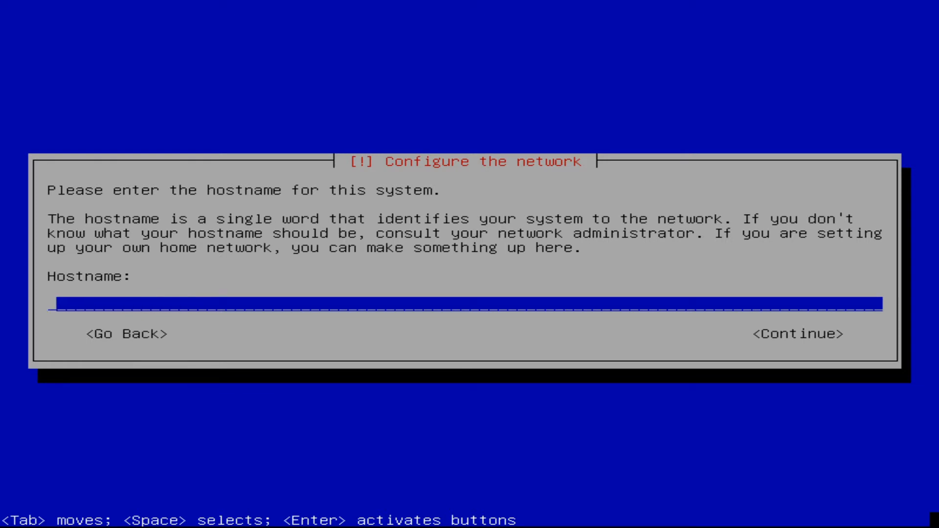
text(omv)
key(Return)
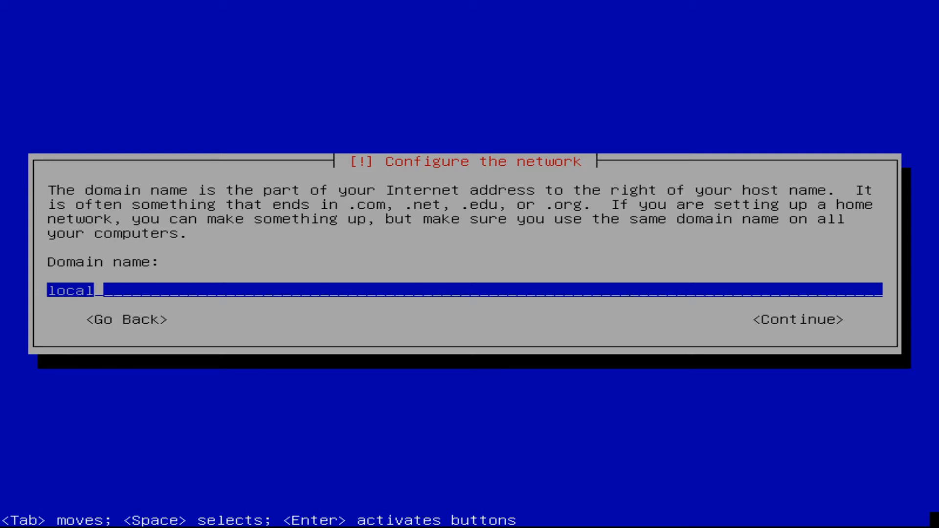
key(Return)
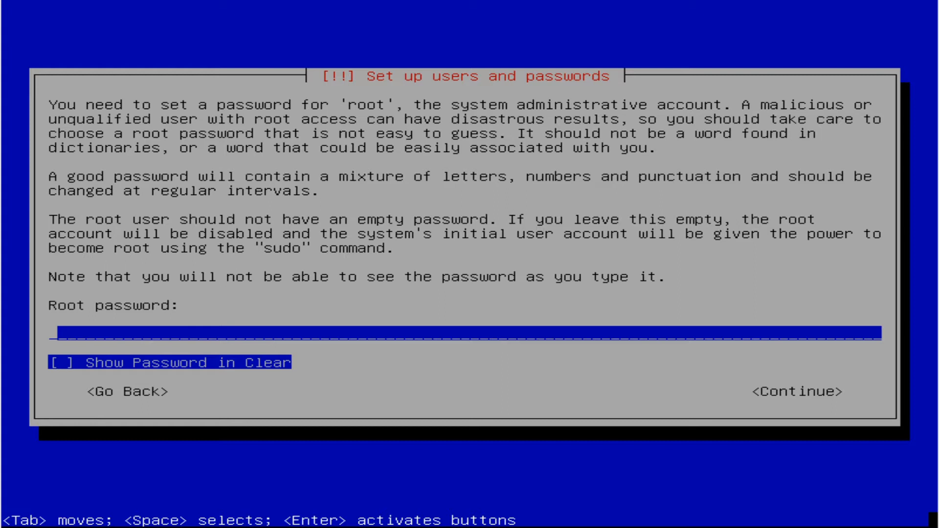
Enter the root account password and re-enter it for verification
text(****)
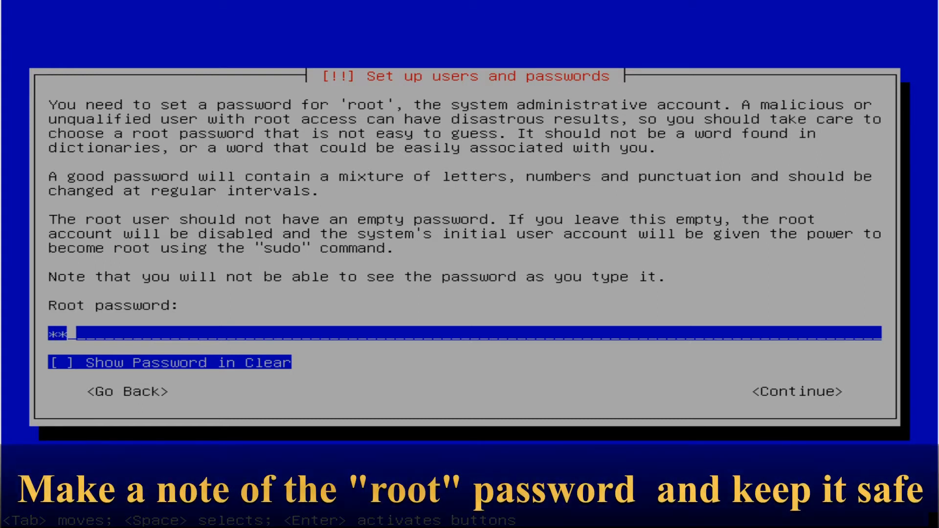
text(***)
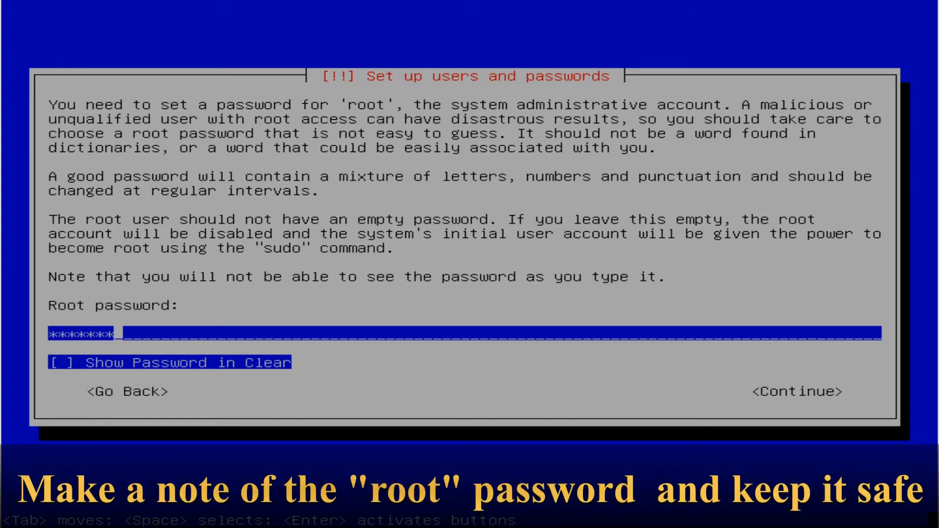
key(Return)
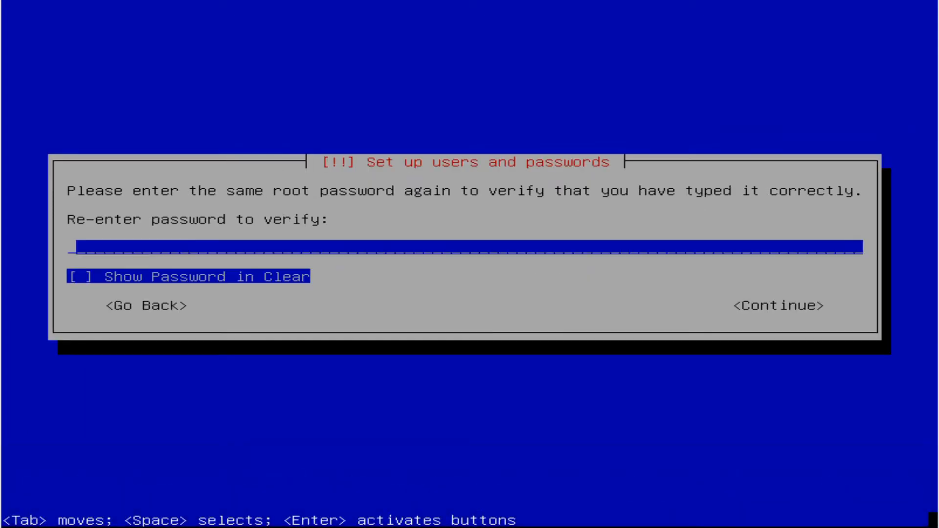
text(*******)
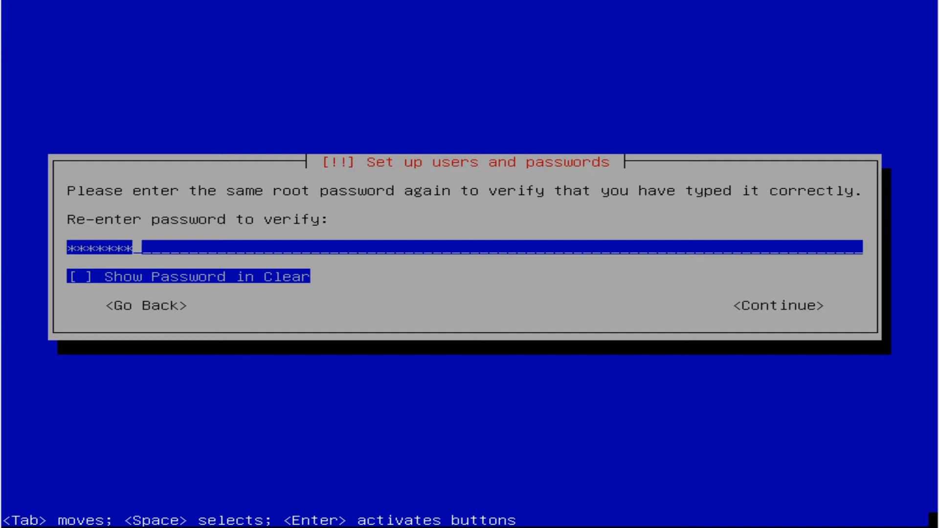
key(Return)
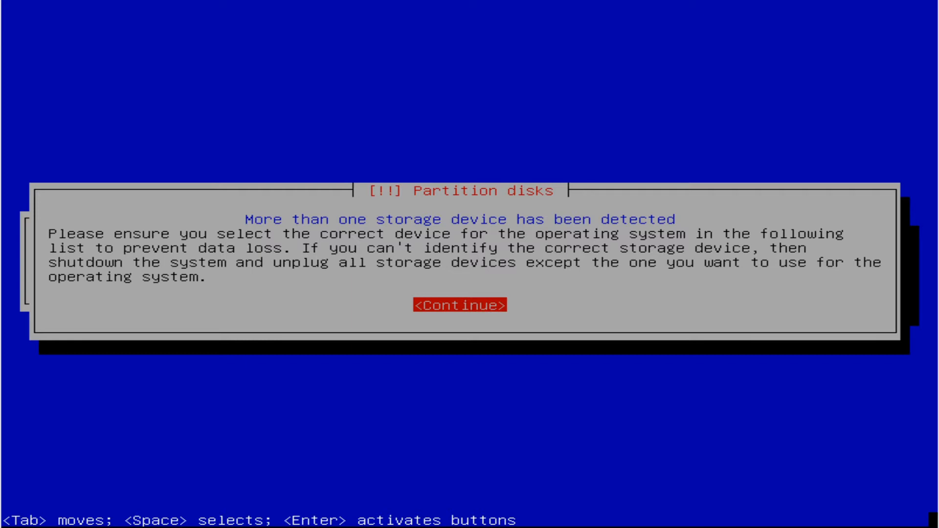
Acknowledge the multiple storage devices notice and choose the 33.3 GB disk SCSI1 (0,0,0) (sda) for the operating system
key(Return)
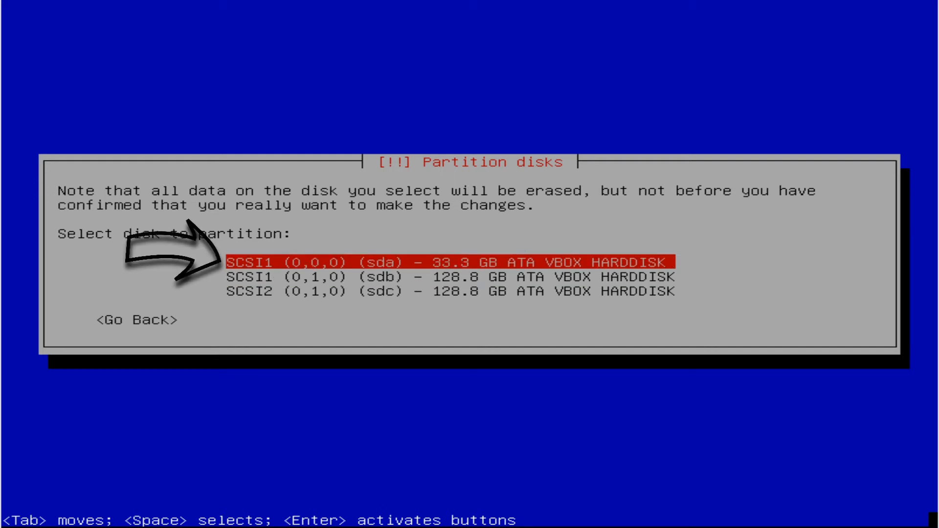
key(Return)
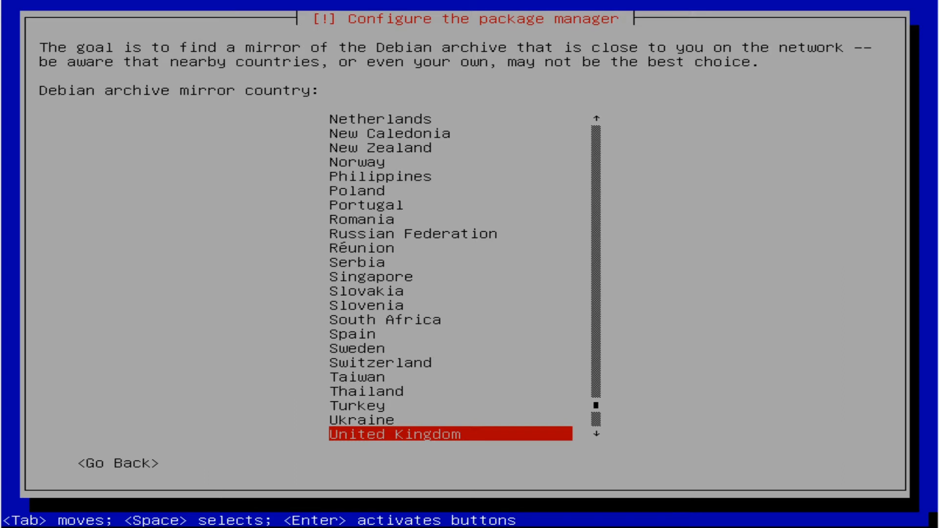
Use the United Kingdom archive mirror deb.debian.org with no HTTP proxy, and finish the installation by booting into the new system
key(Return)
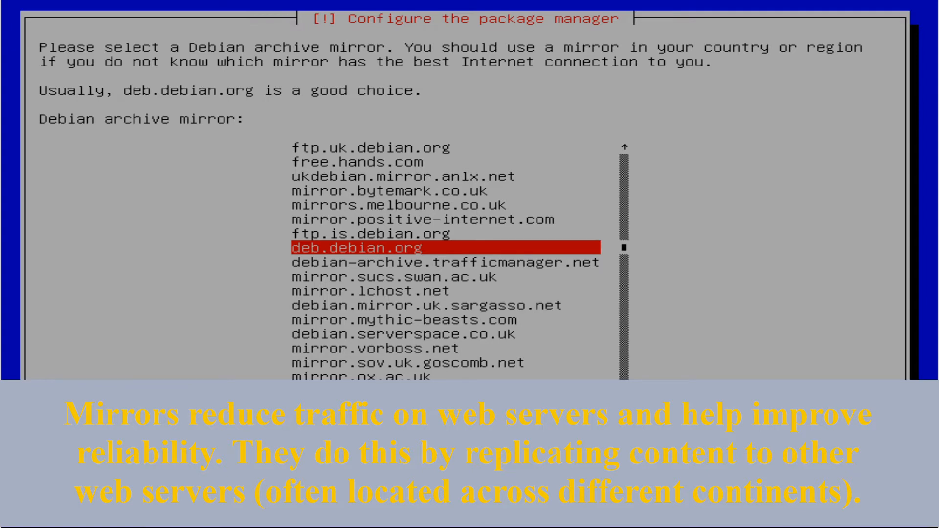
key(Return)
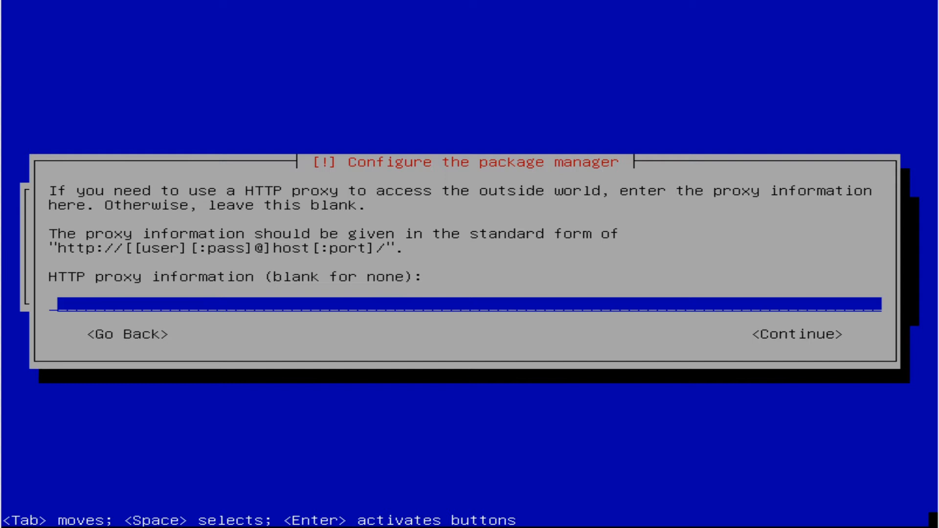
key(Return)
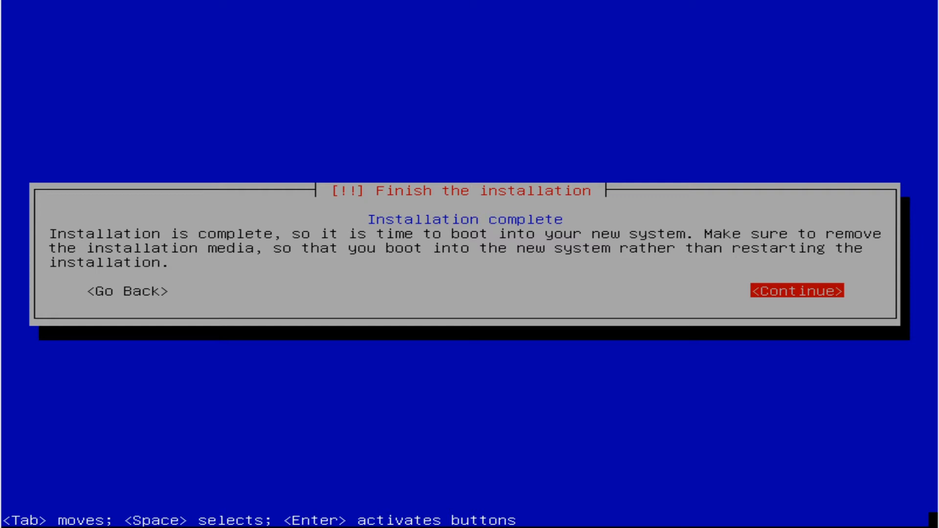
key(Return)
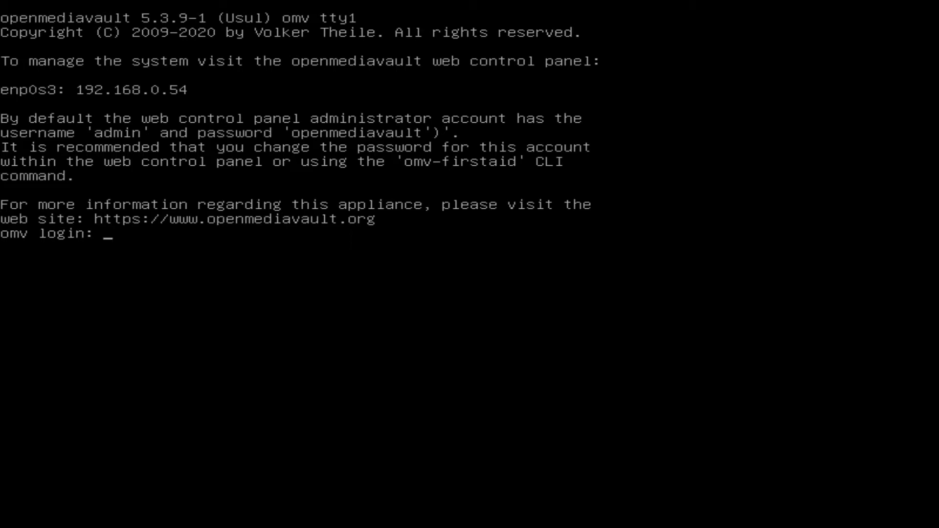
Log in to the omv console as root with the root password
text(root)
key(Return)
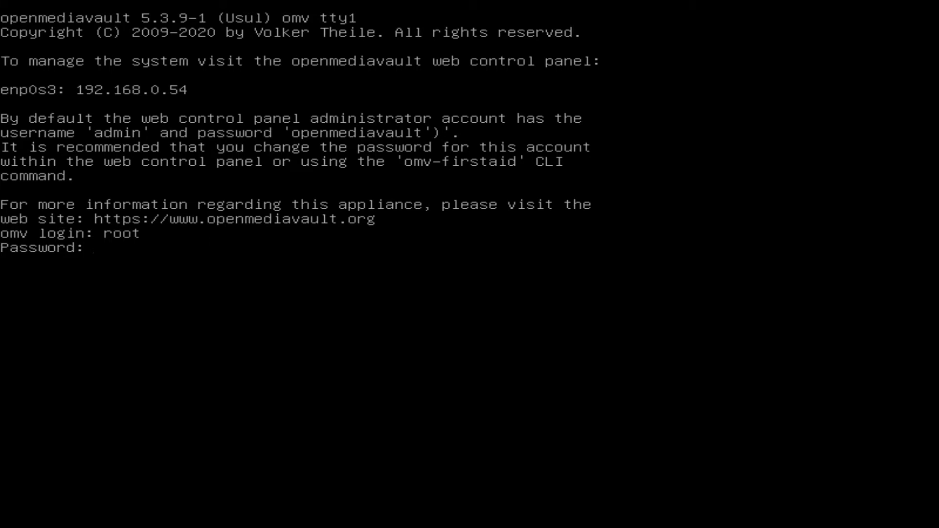
key(Return)
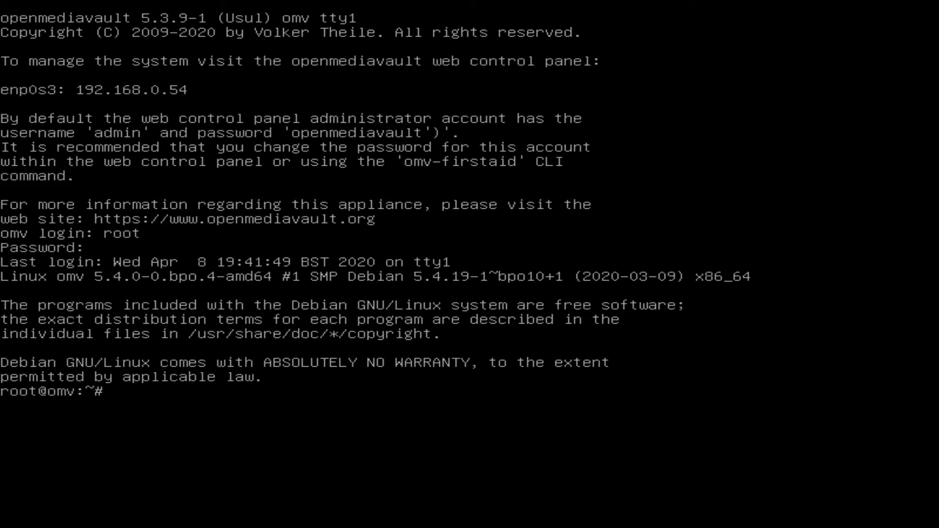
Run omv-firstaid to bring up the First aid menu and move to its Exit option
text(omv)
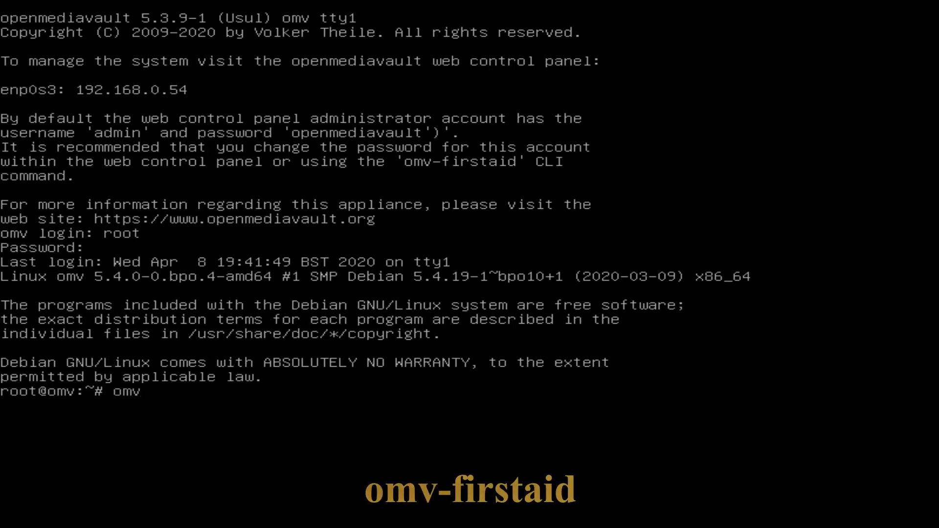
text(-first)
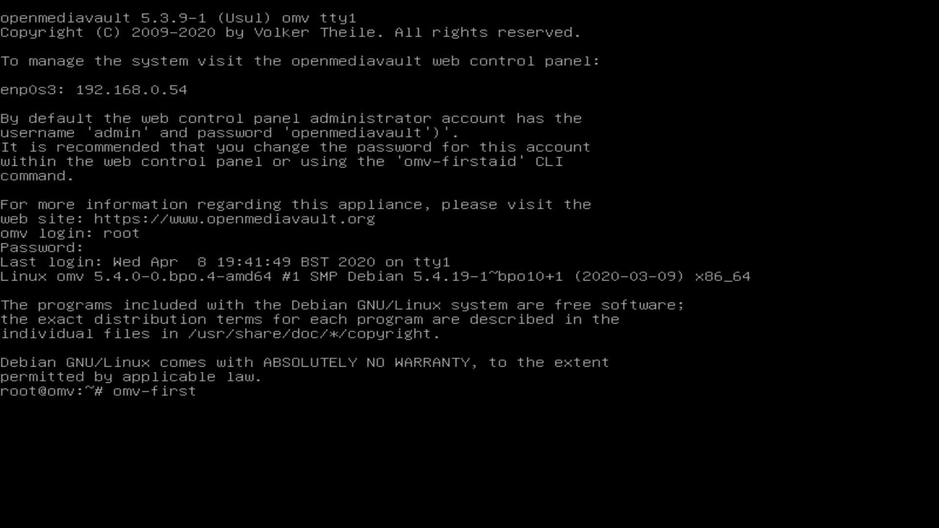
text(aid)
key(Return)
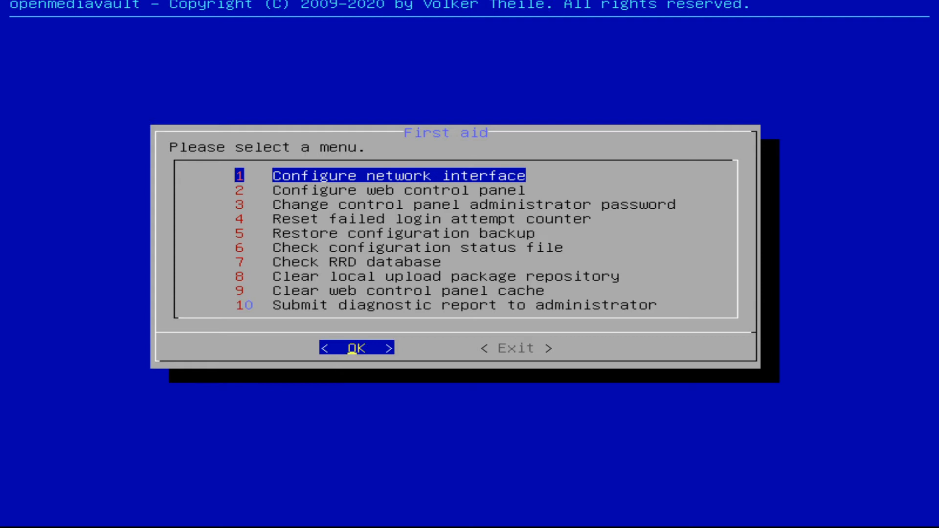
key(Tab)
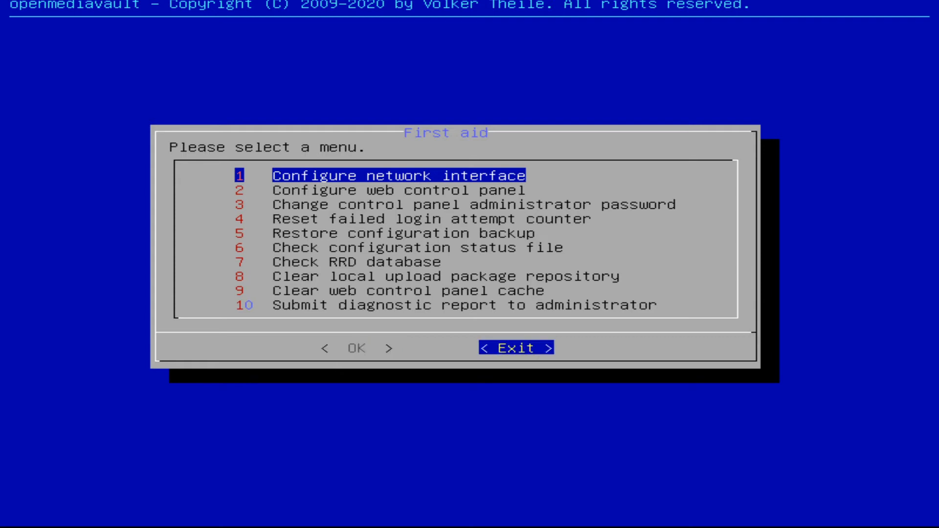
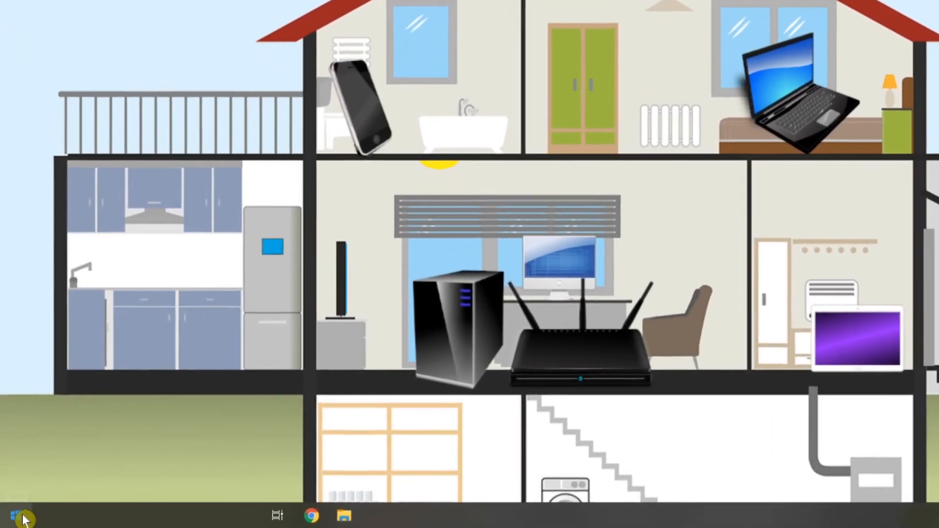
Open Command Prompt and run ipconfig to look up the PC's network settings and default gateway
click(22, 519)
text(cmd)
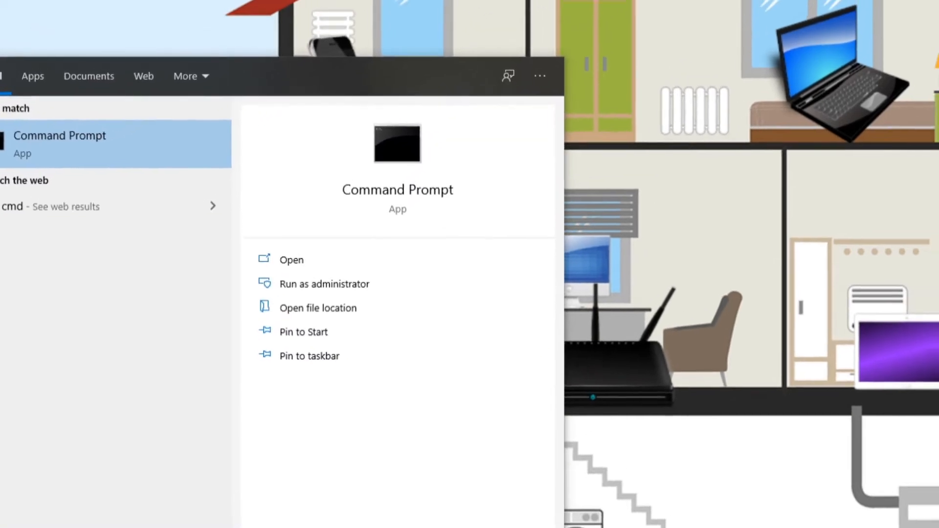
key(Return)
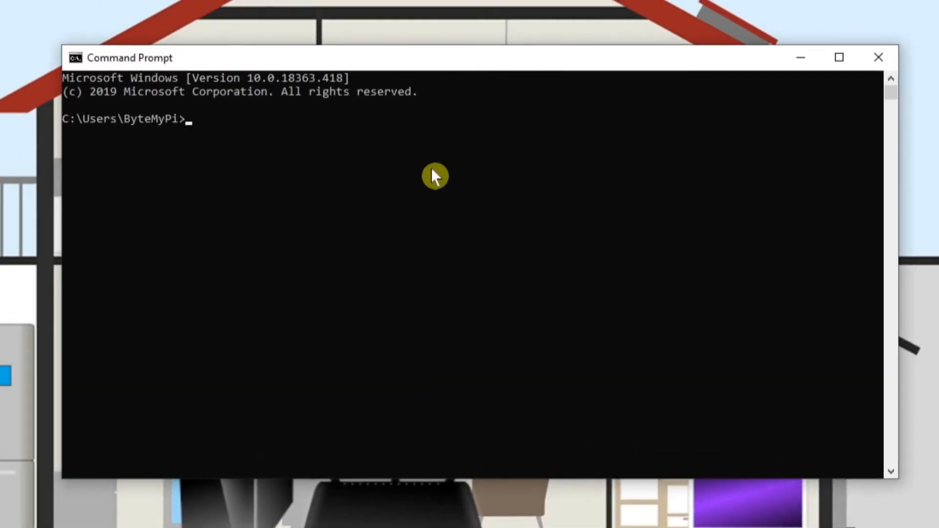
click(343, 202)
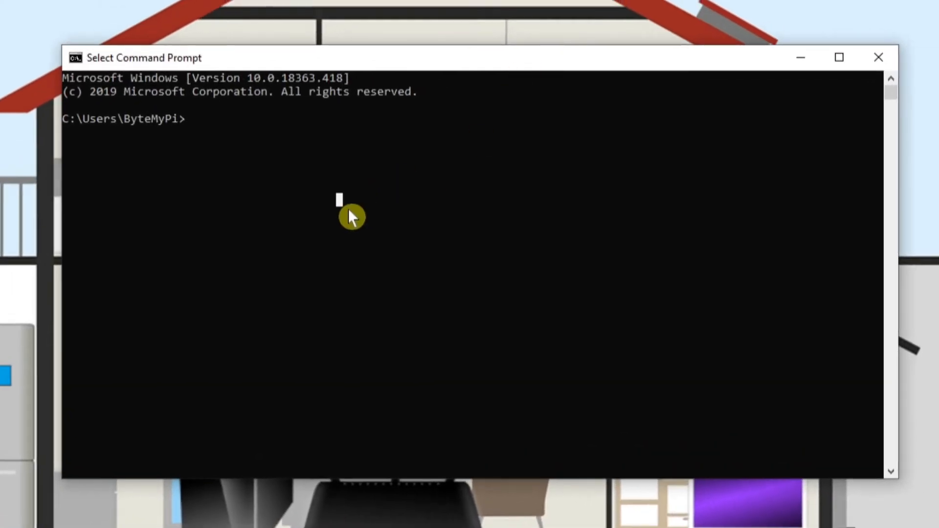
text(ipconf)
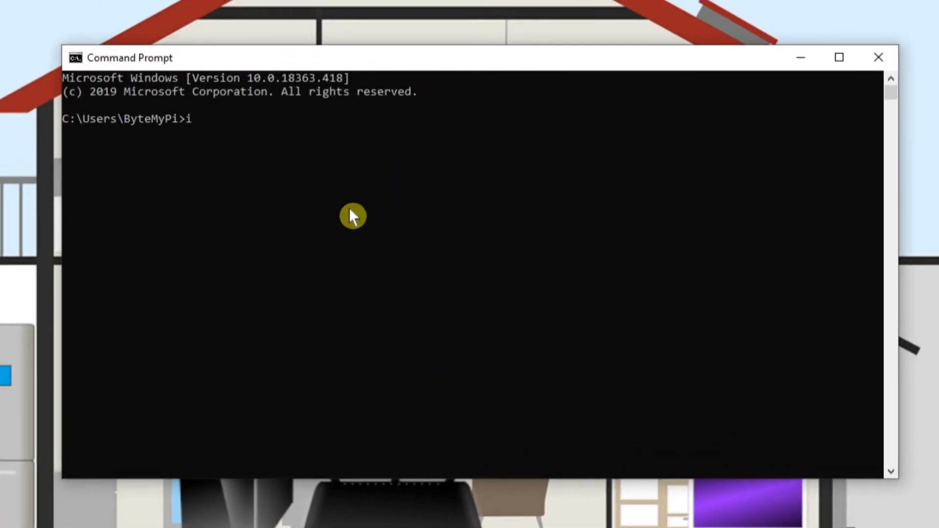
text(ig)
key(Return)
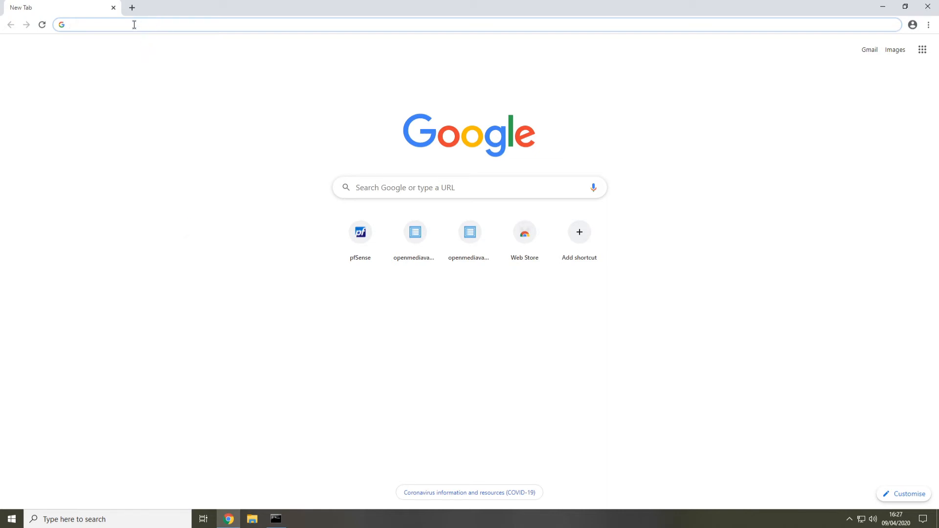
Switch to Chrome and open the router's login page at 192.168.0.1
click(264, 122)
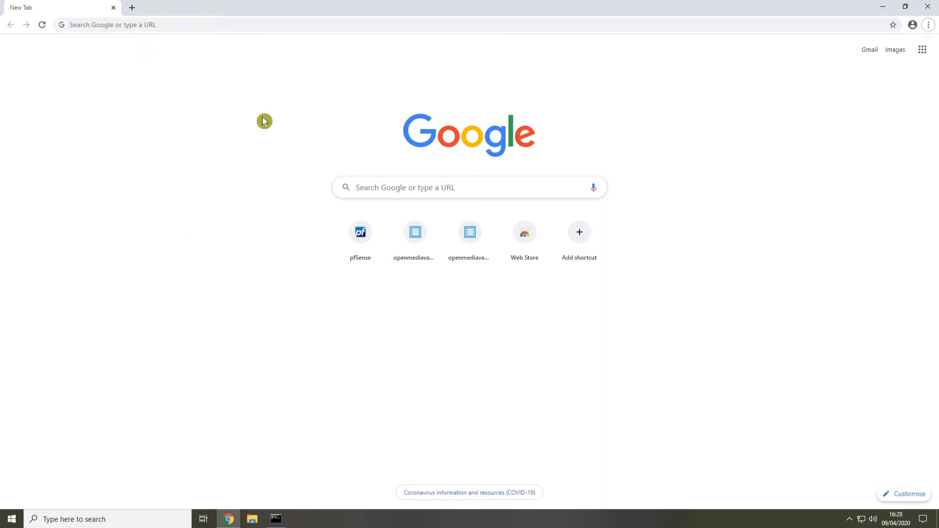
click(148, 26)
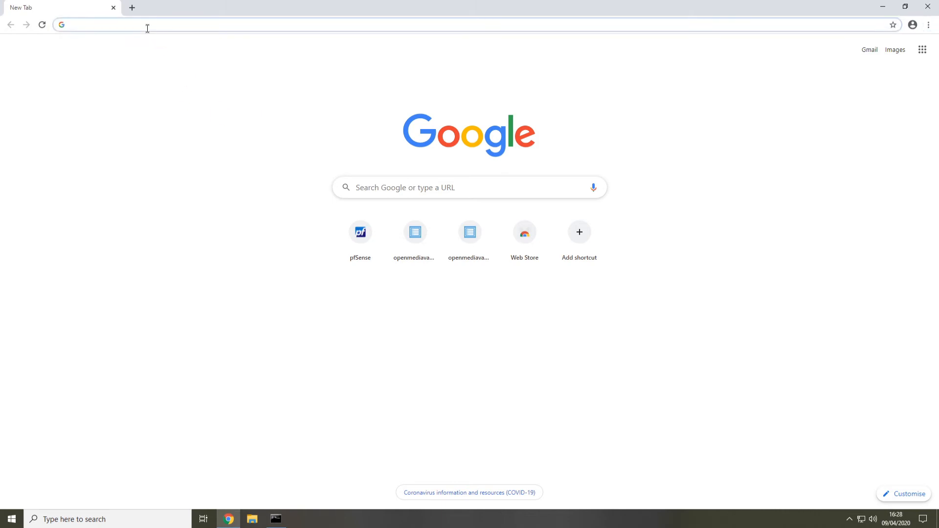
text(192.168.0.)
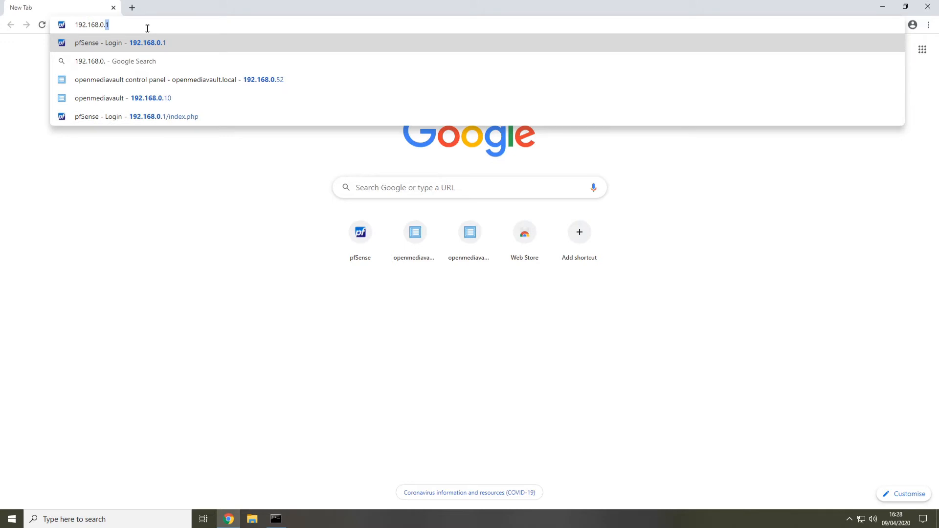
text(1)
key(Return)
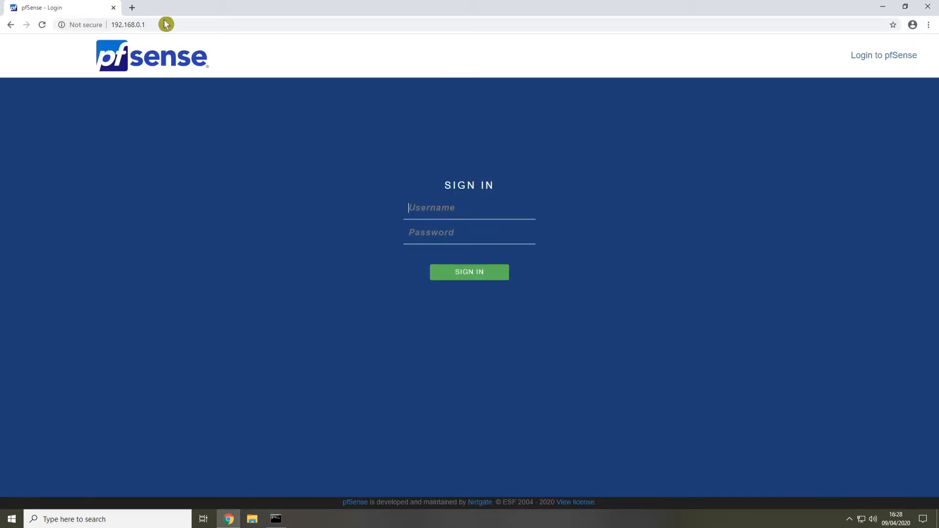
Sign in to the pfSense router as admin with the account password
click(428, 210)
text(admin)
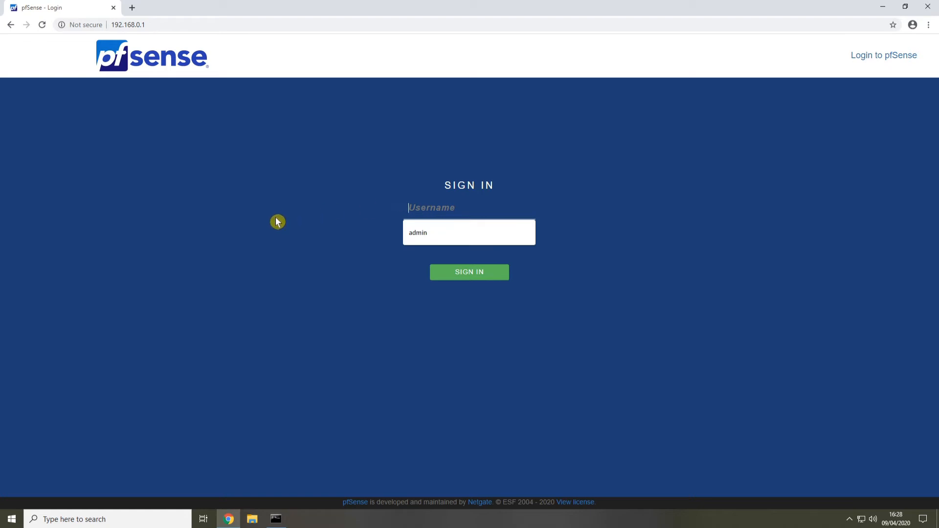
text(admin)
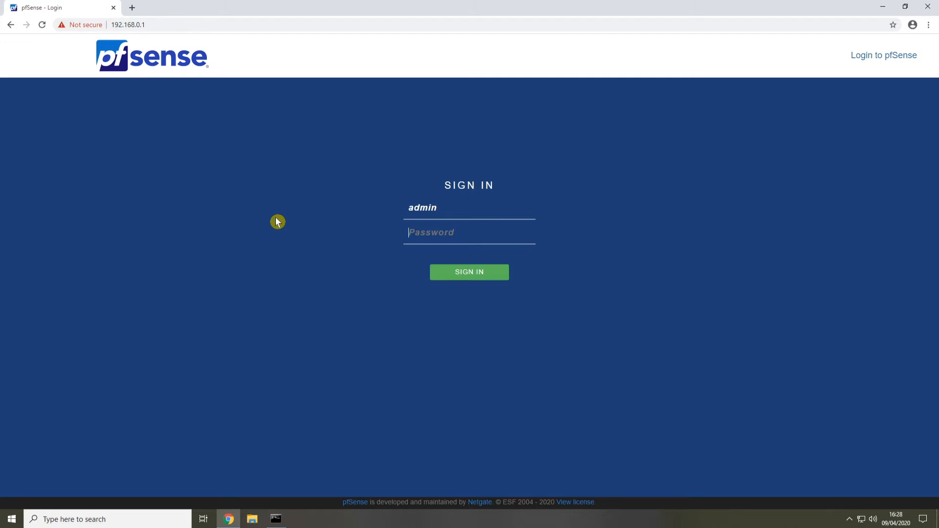
key(Tab)
text(pfsense)
key(Return)
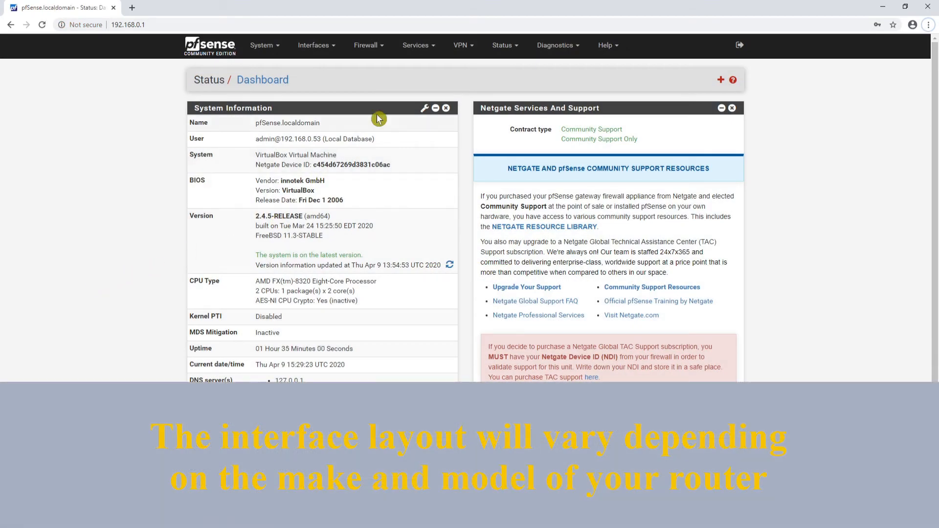
Open the router's DHCP Server settings for LAN, check the address range's start, and save the settings
click(433, 47)
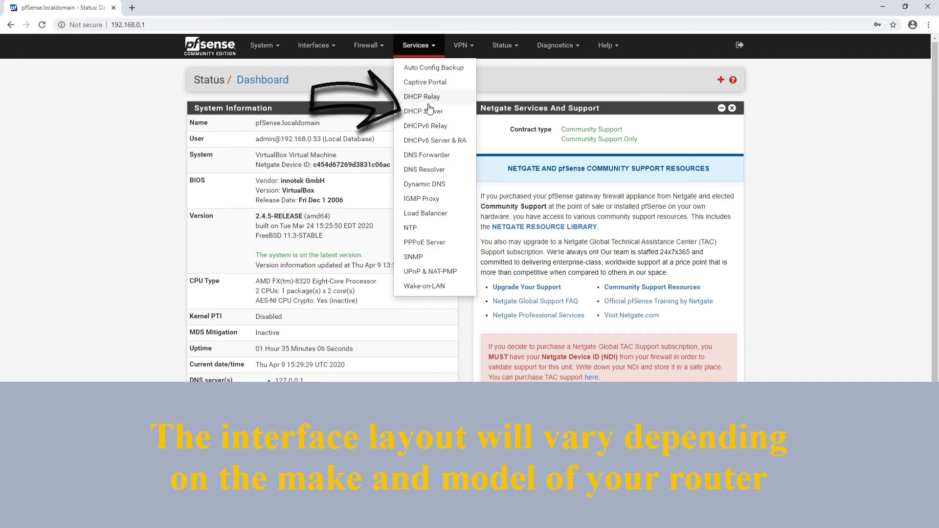
click(415, 115)
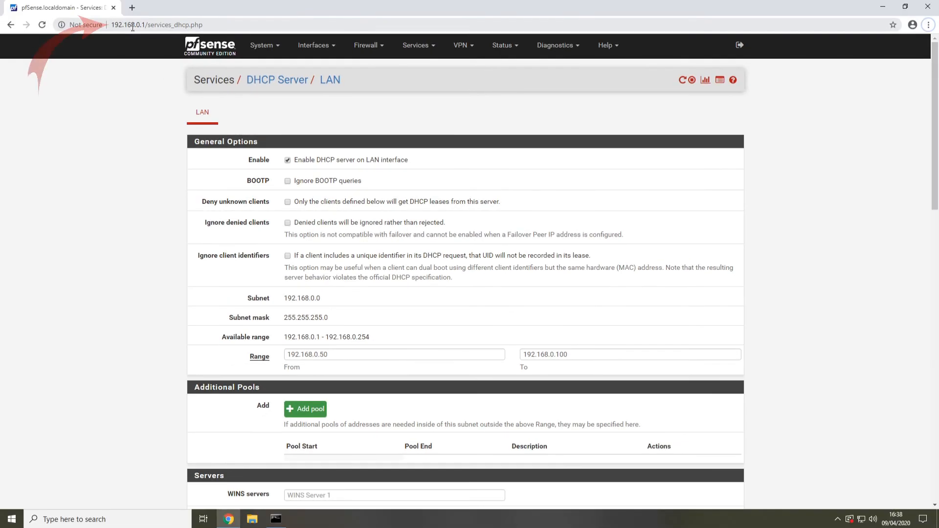
click(315, 355)
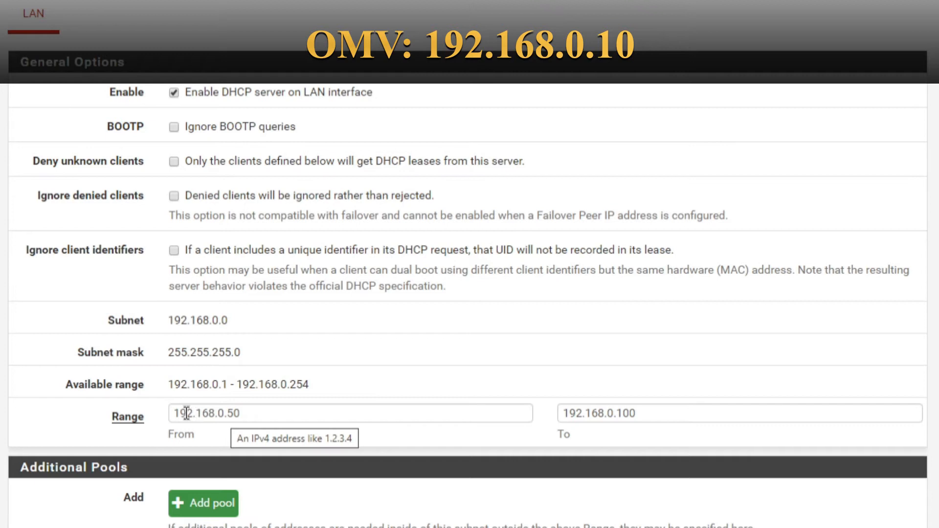
click(236, 408)
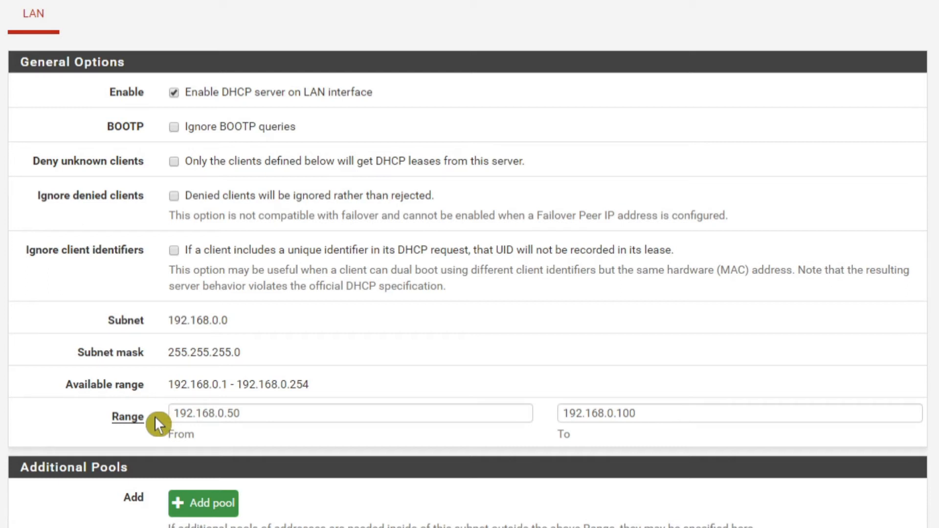
scroll(171, 418, down, 10)
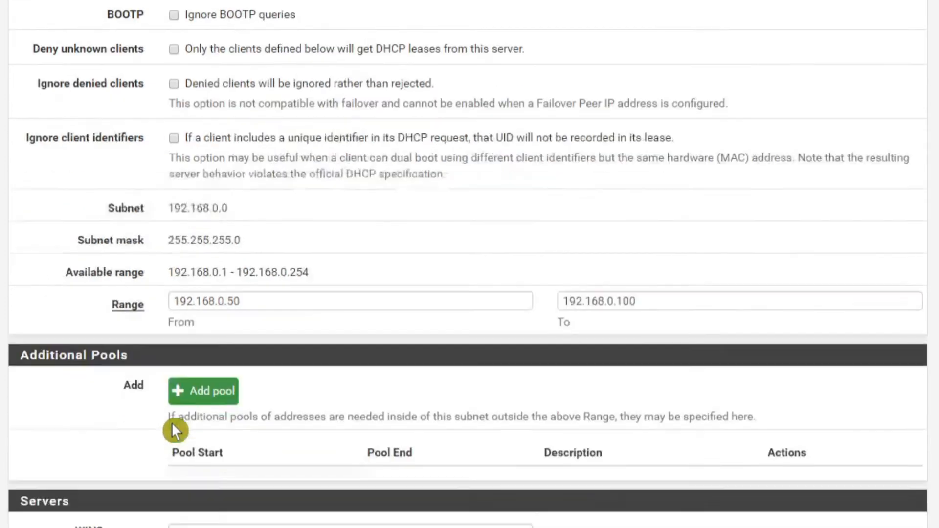
scroll(175, 434, down, 12)
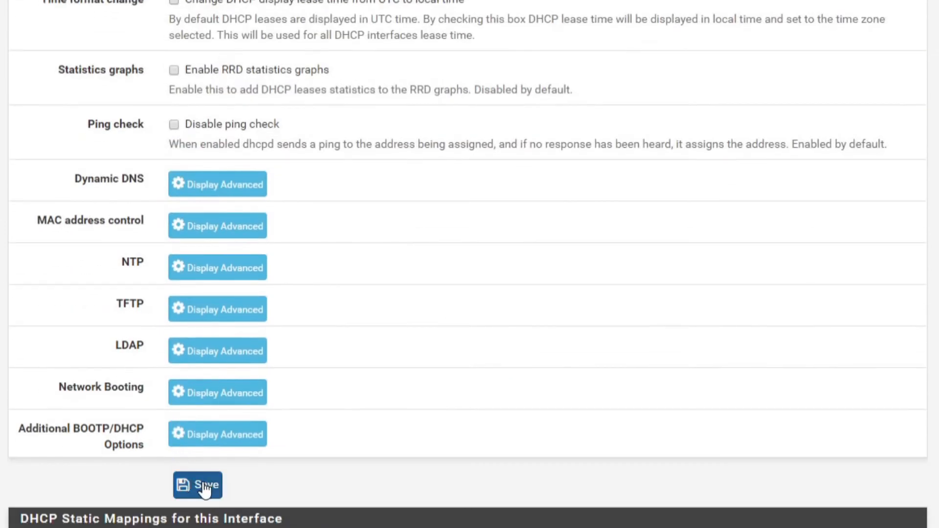
click(198, 488)
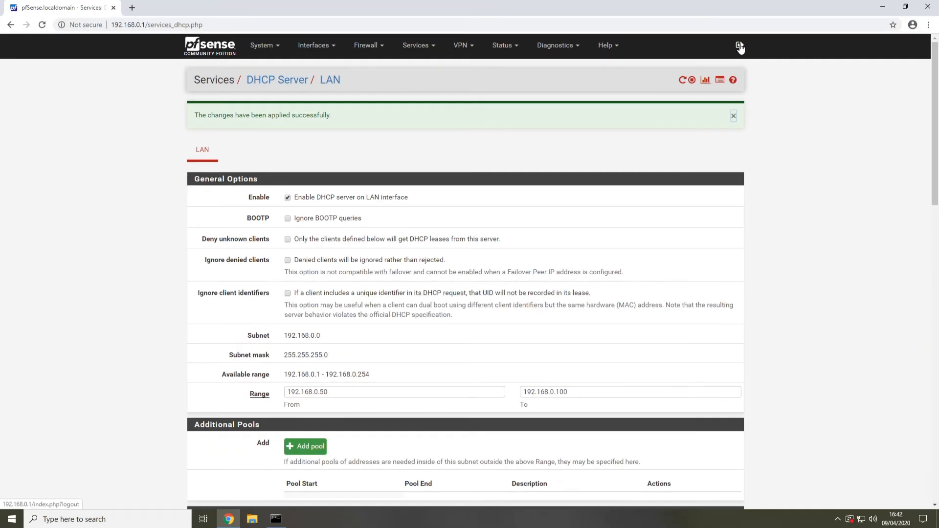
Log out of pfSense and close both the browser and Command Prompt
click(774, 21)
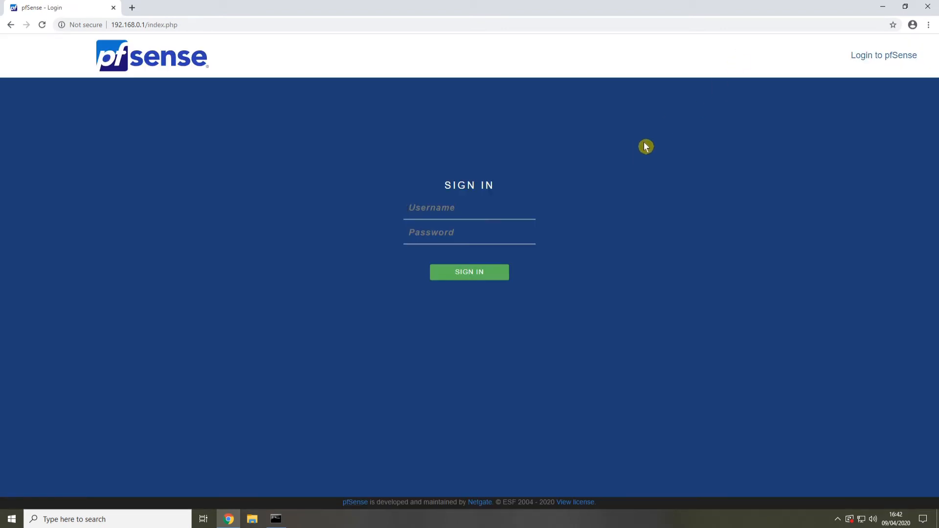
click(927, 13)
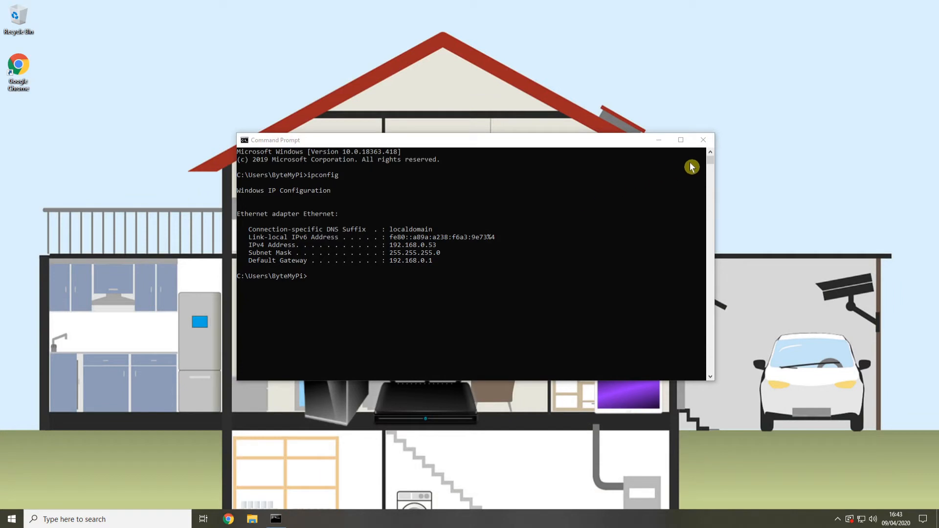
click(705, 143)
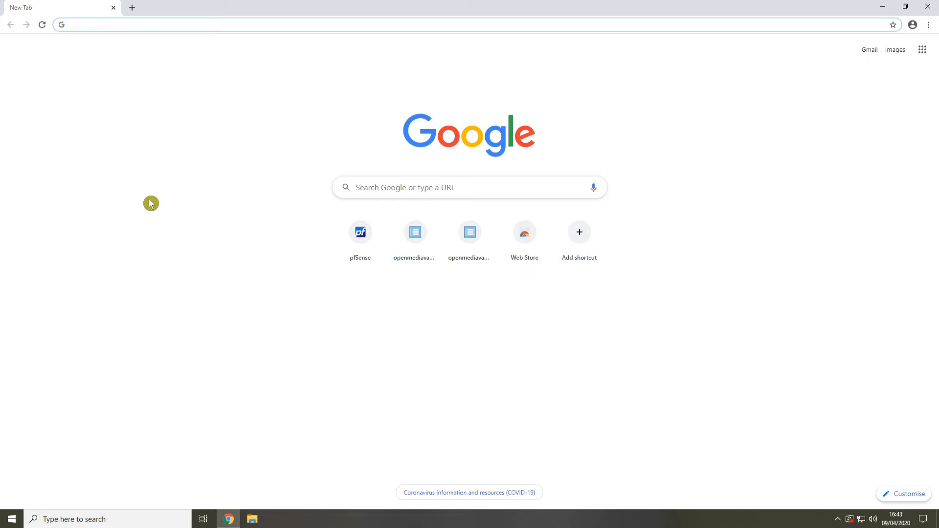
Open the openmediavault control panel at 192.168.0.54 in Chrome
text(1)
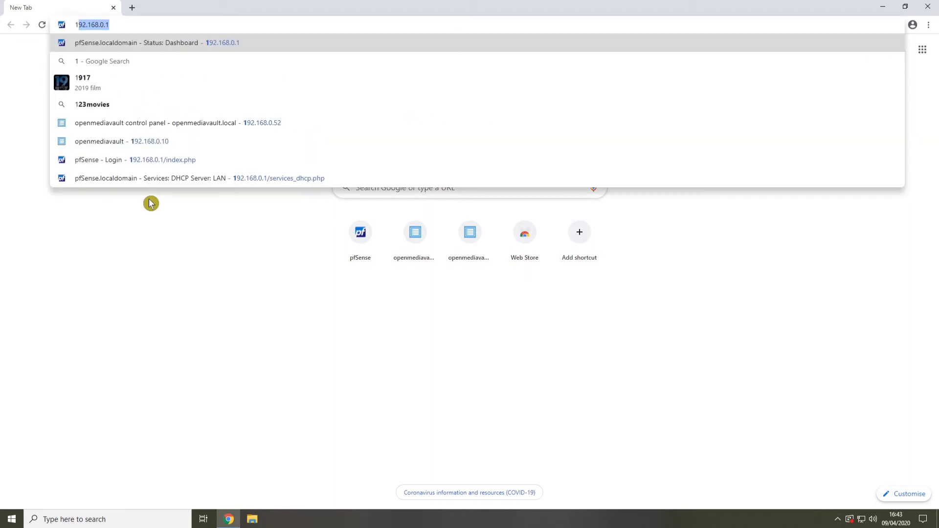
text(92.168.)
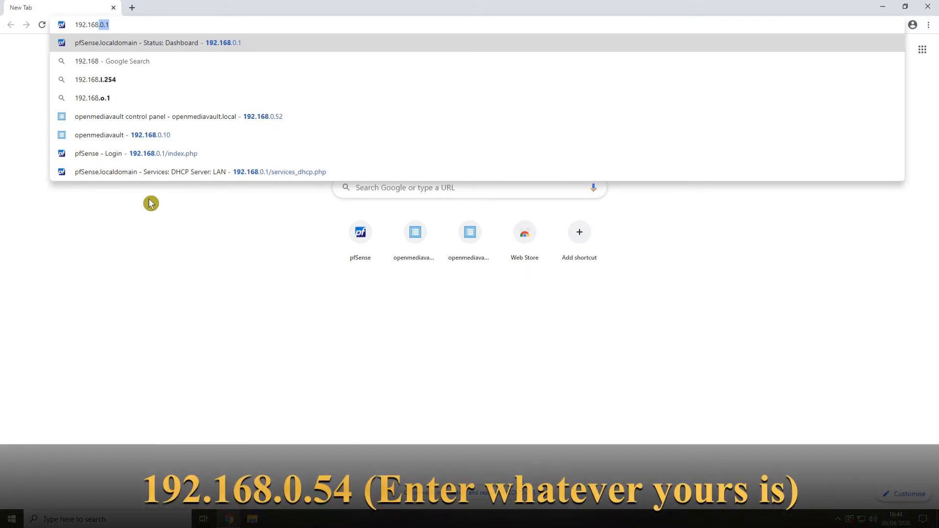
text(0.)
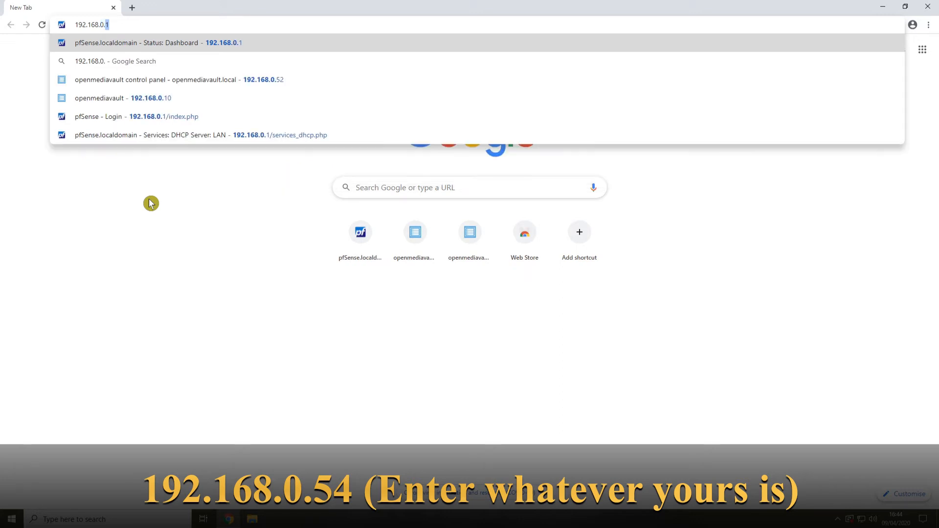
text(54)
key(Return)
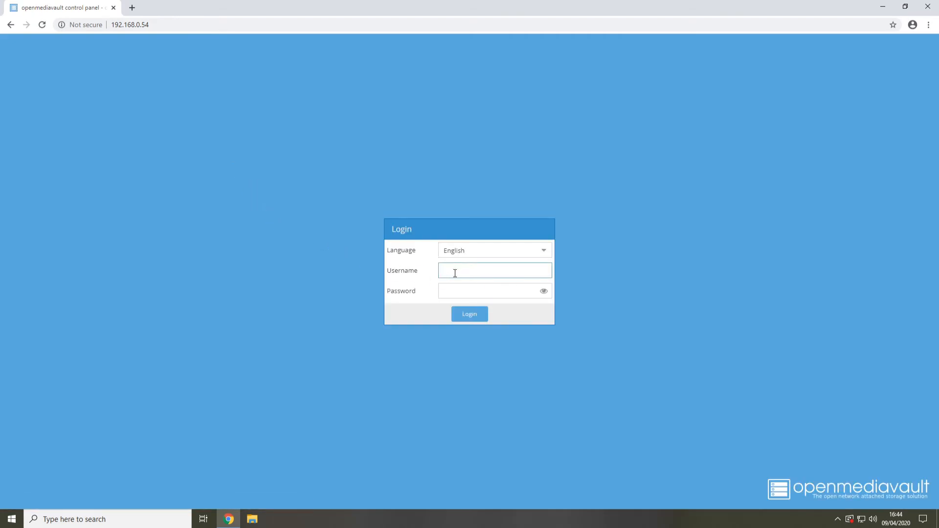
Log in to the openmediavault control panel as admin with the account password, and never save that password in the browser
click(329, 281)
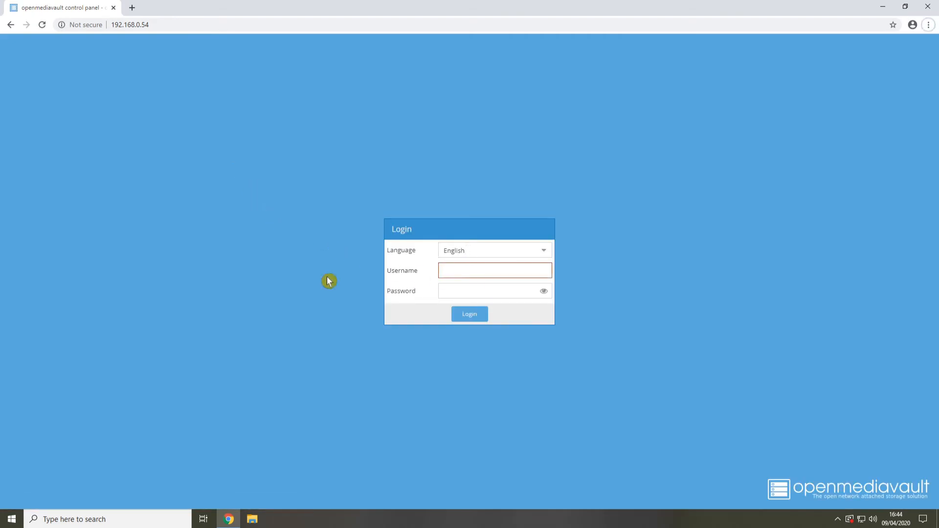
click(445, 276)
text(admin)
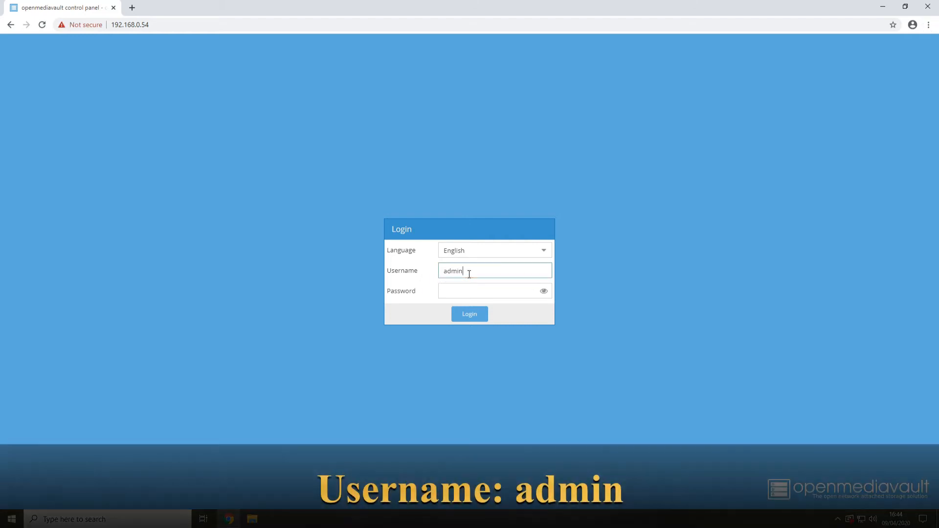
key(Tab)
text(open)
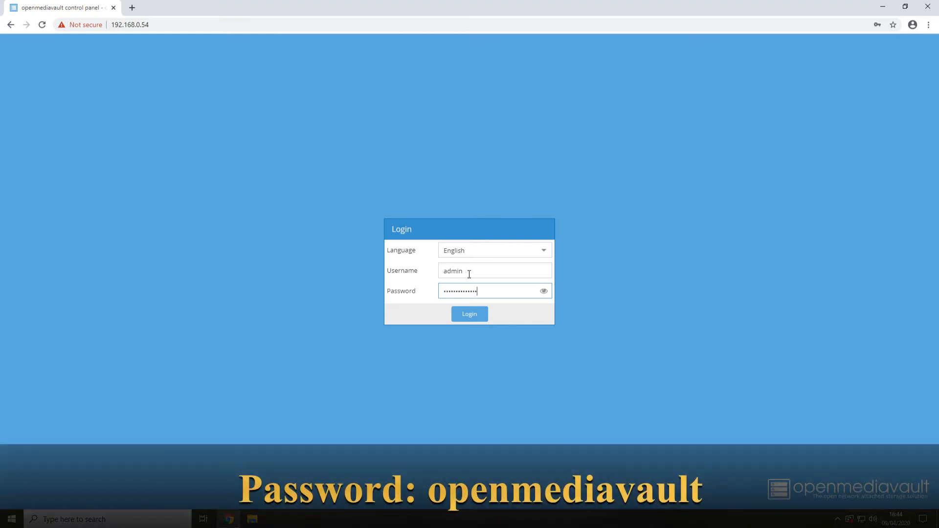
text(mediavault)
key(Return)
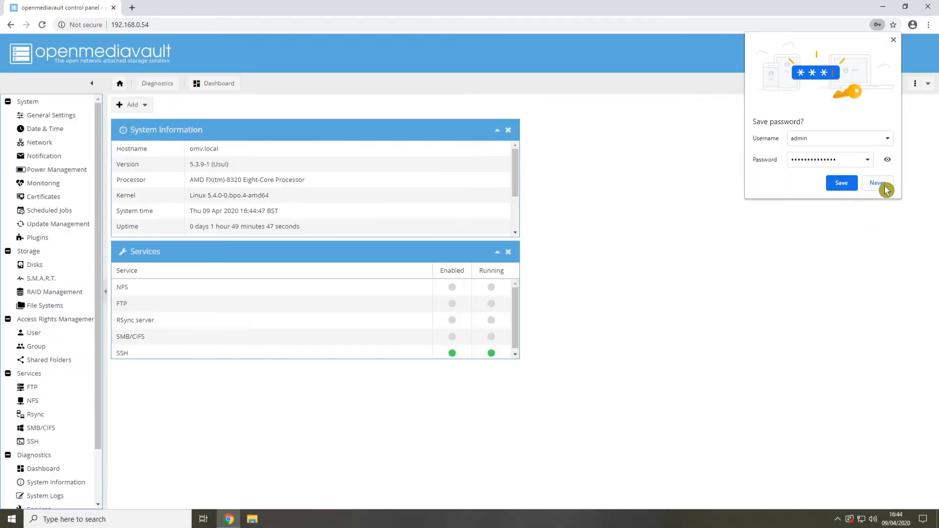
click(878, 184)
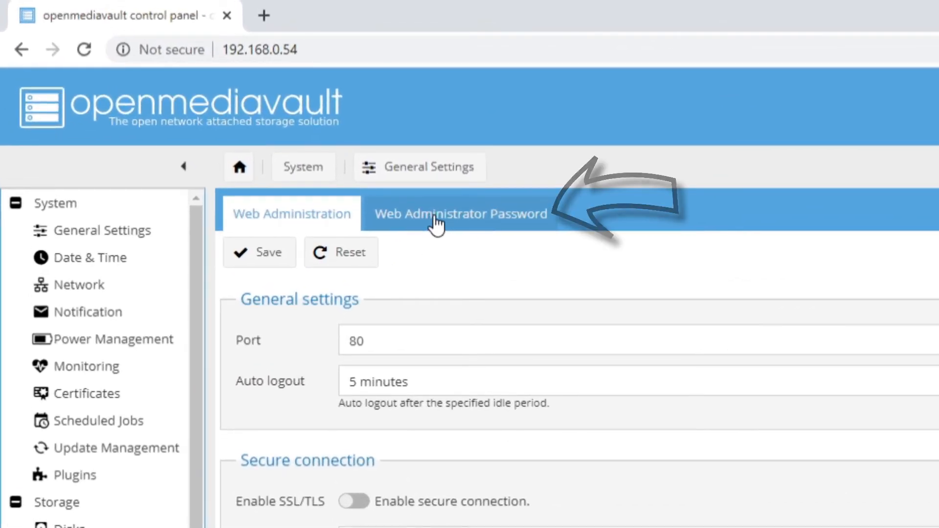
Set a new Web Administrator Password in the General Settings, repeat it in the confirmation field, and save
click(434, 219)
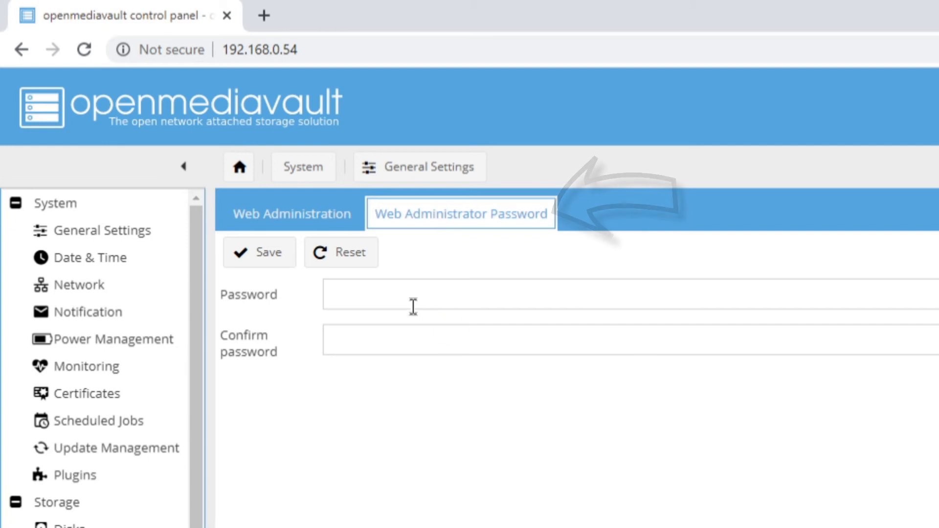
click(399, 299)
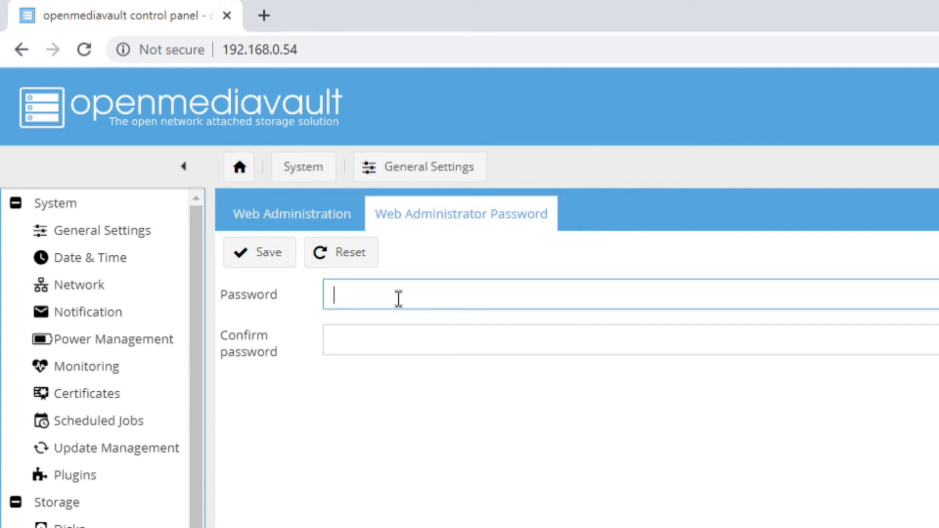
text(•••••••)
key(Tab)
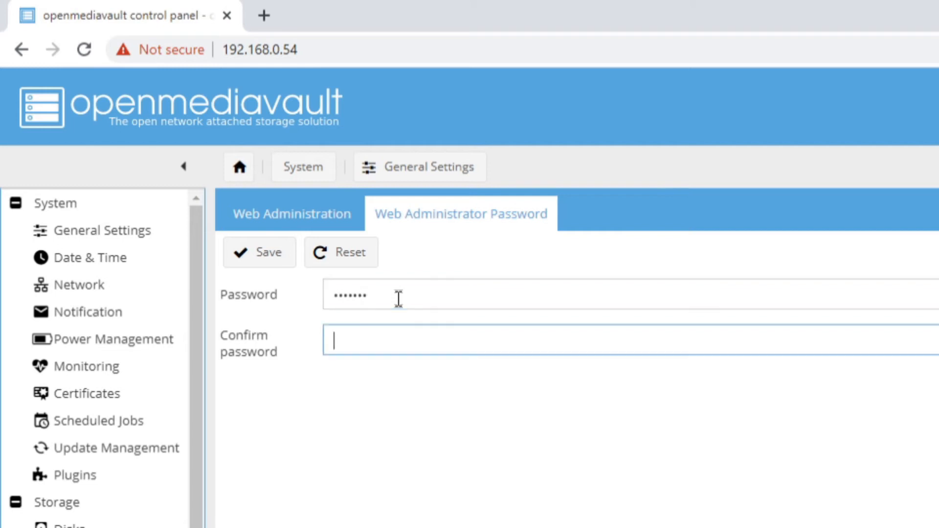
text(•••••••)
click(269, 258)
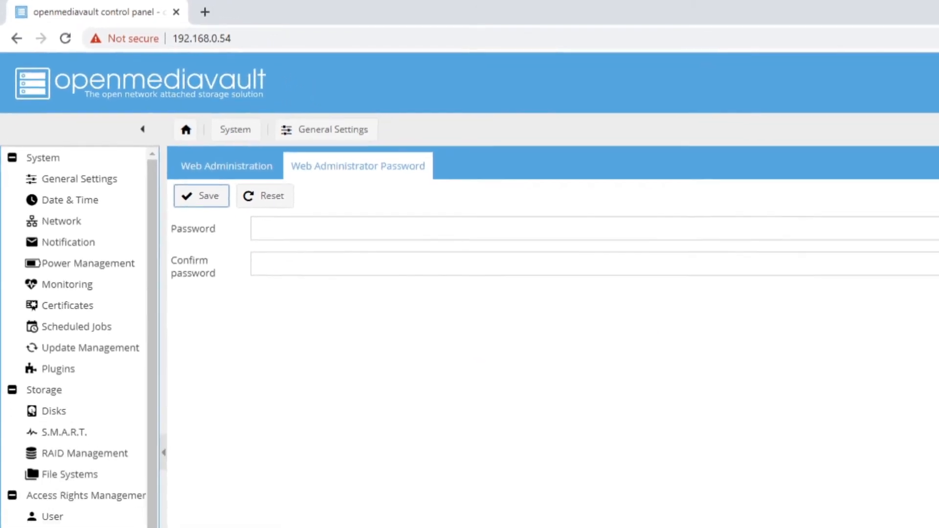
Log out of the control panel and log back in as admin with the new account password
click(938, 104)
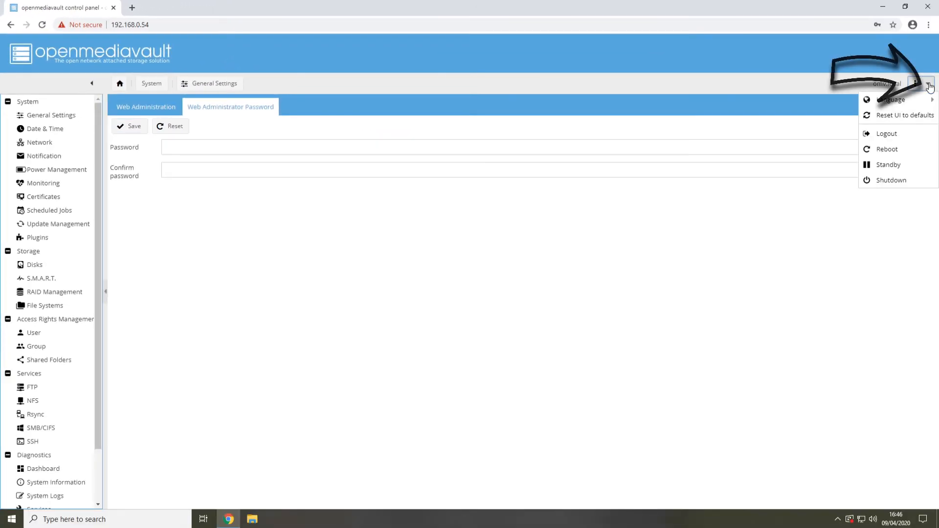
click(891, 138)
click(436, 303)
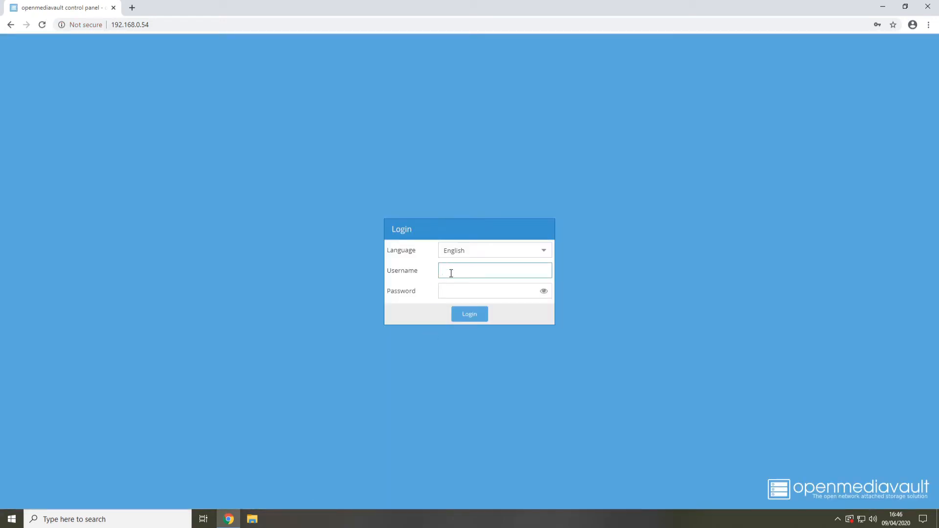
key(Tab)
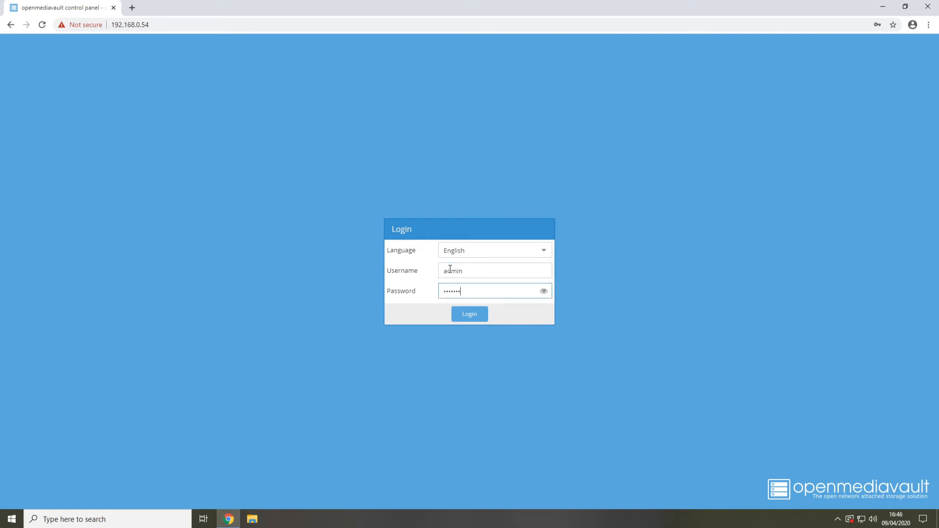
key(Return)
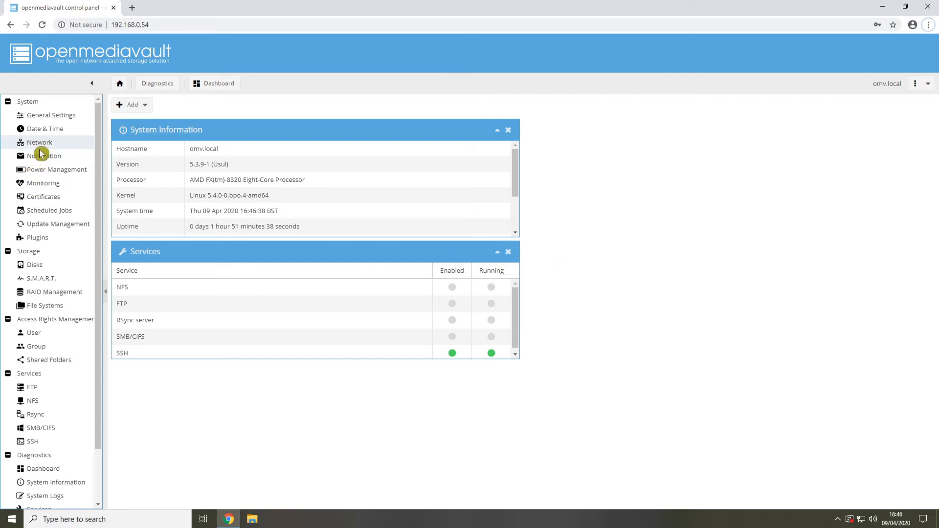
Edit the enp0s3 network interface to use the Static IPv4 method with the address 192.168.0.10
click(44, 149)
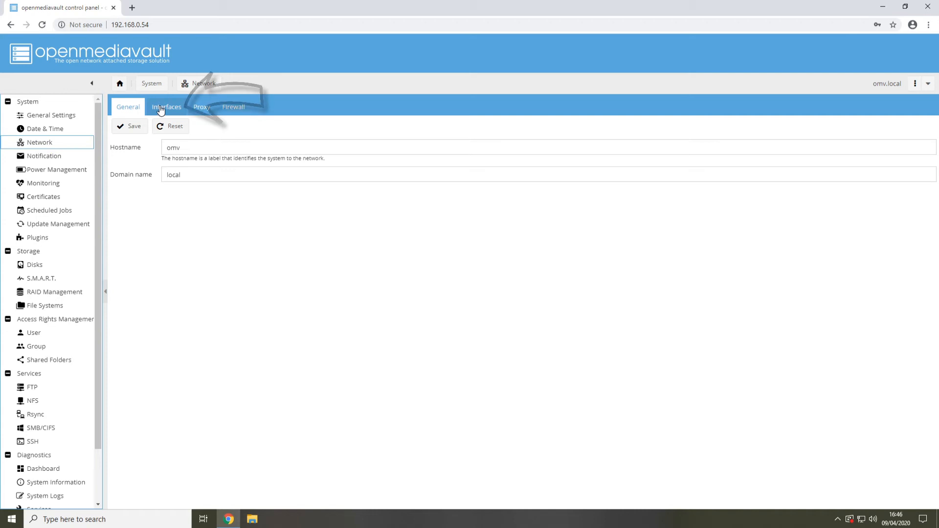
click(161, 109)
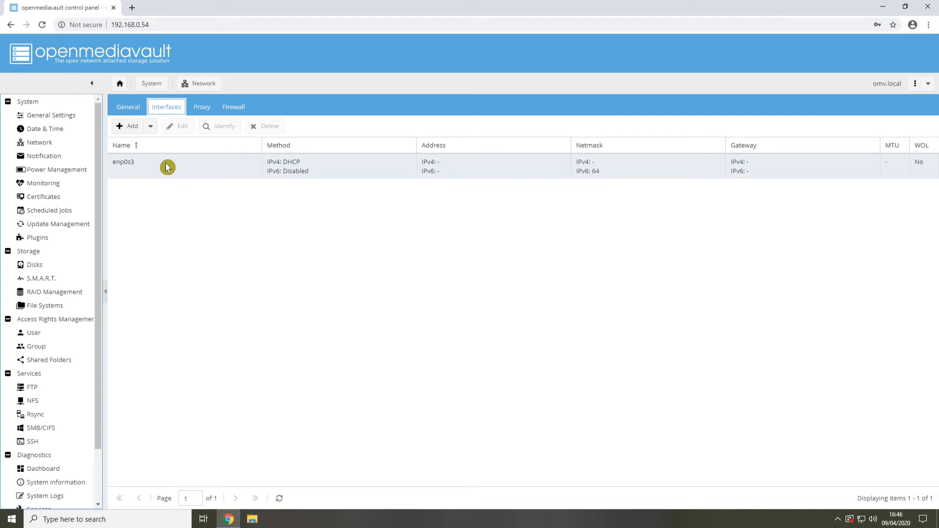
click(134, 168)
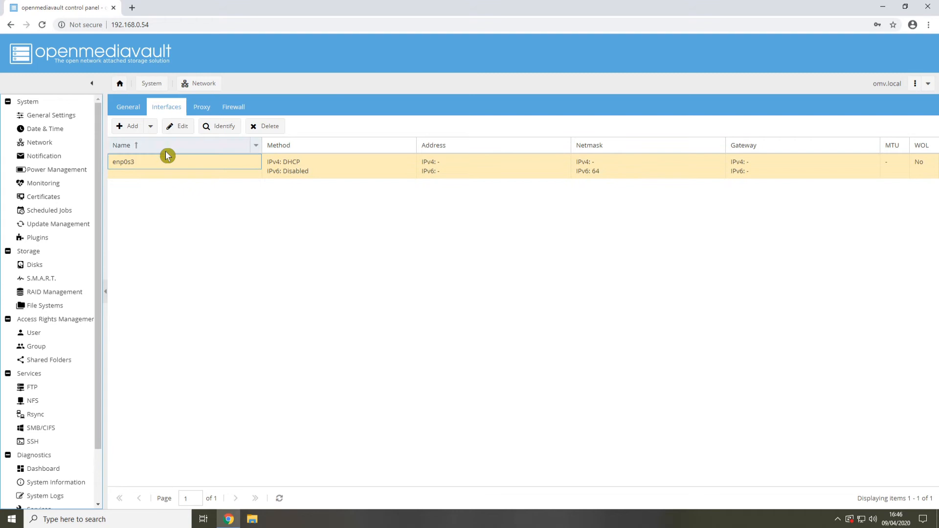
click(177, 127)
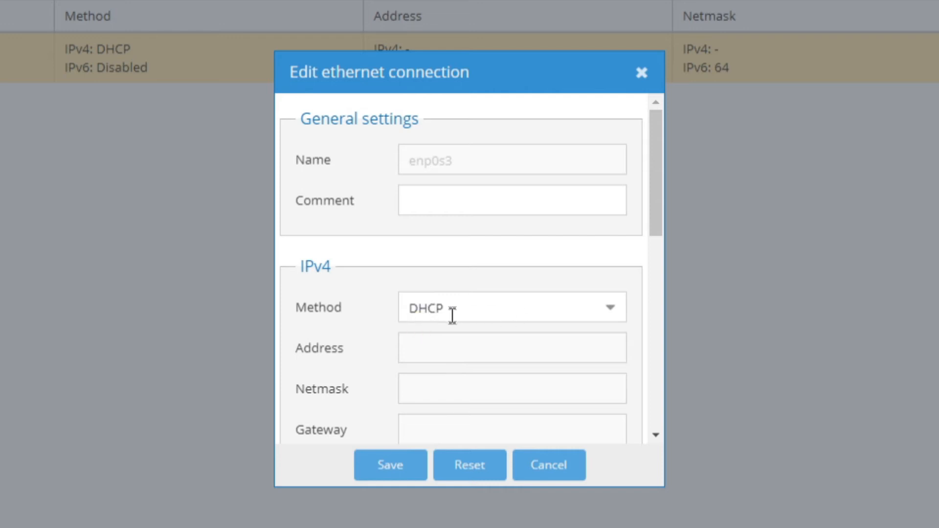
click(607, 321)
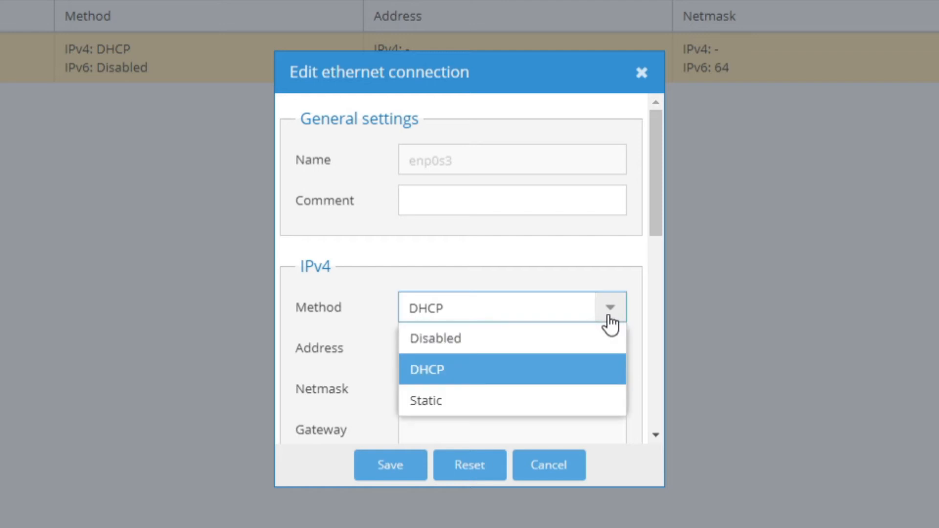
click(446, 404)
click(443, 348)
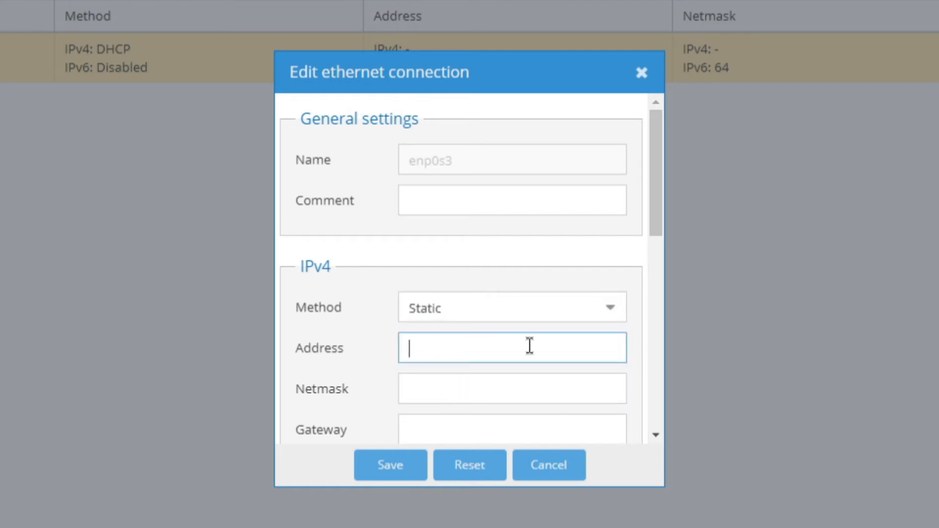
text(192.168)
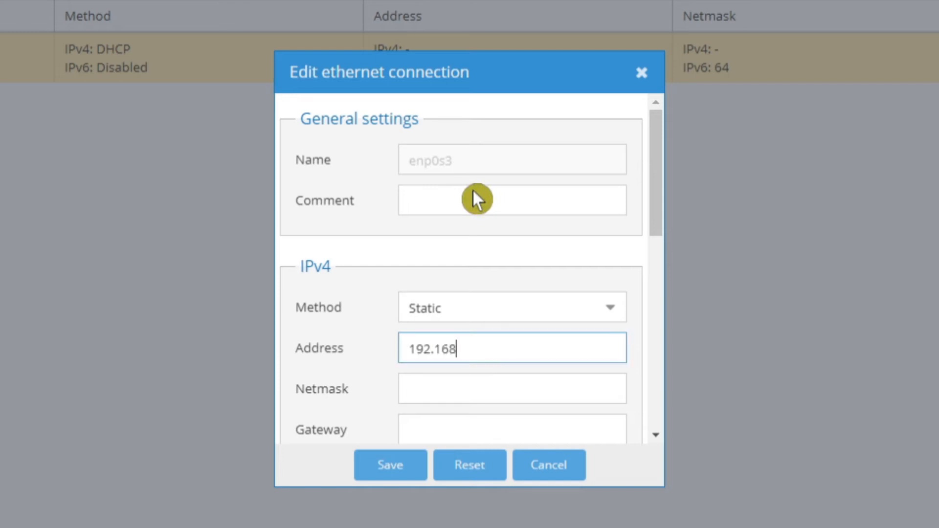
text(.0.10)
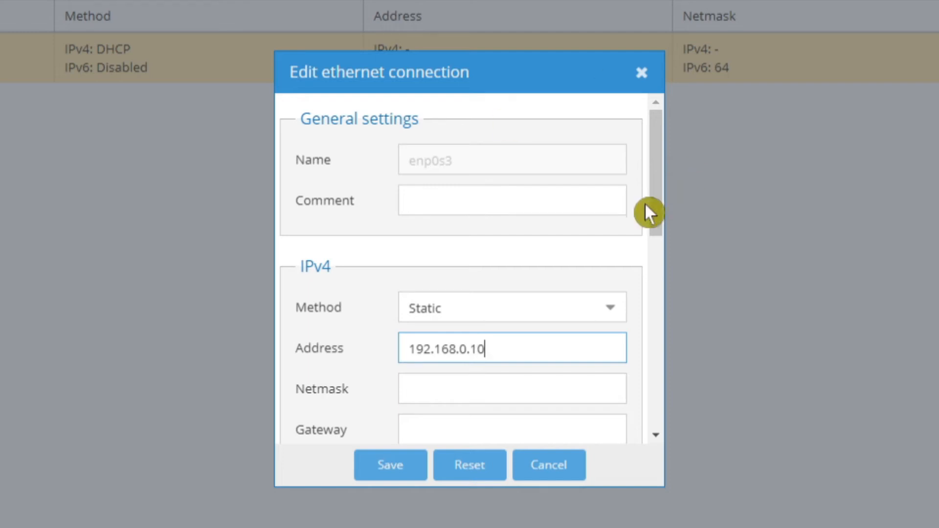
Set the interface's IPv4 netmask to 255.255.255.0 and its gateway to 192.168.0.1
mouse_move(653, 223)
mouse_down()
mouse_move(661, 220)
mouse_move(656, 279)
mouse_move(655, 240)
mouse_up()
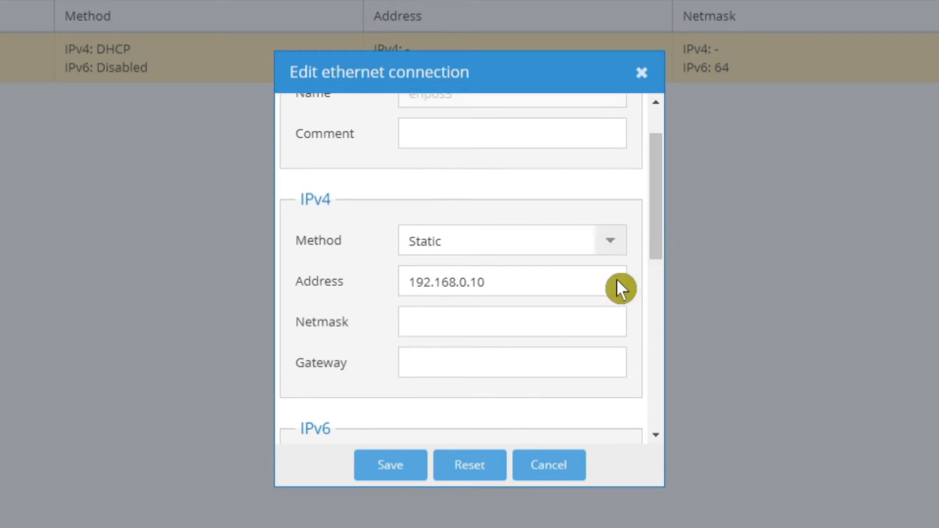
click(458, 321)
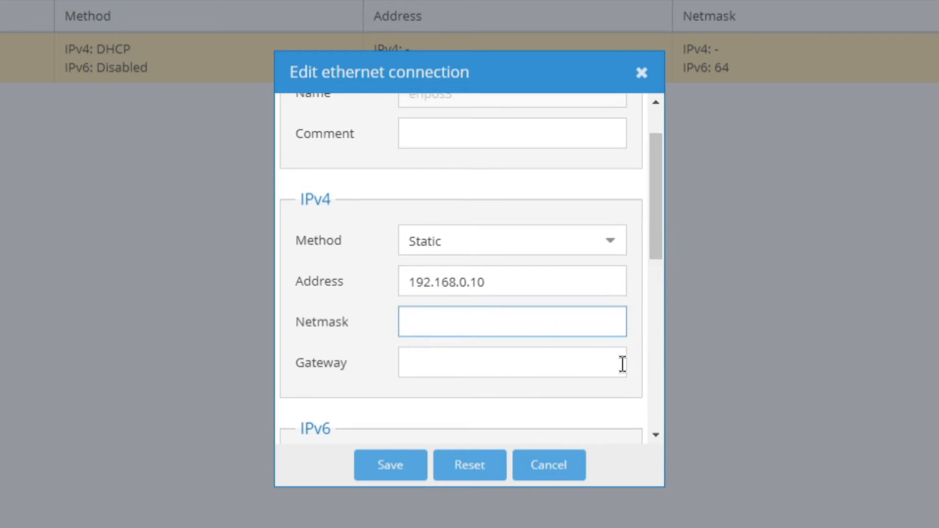
text(255.25)
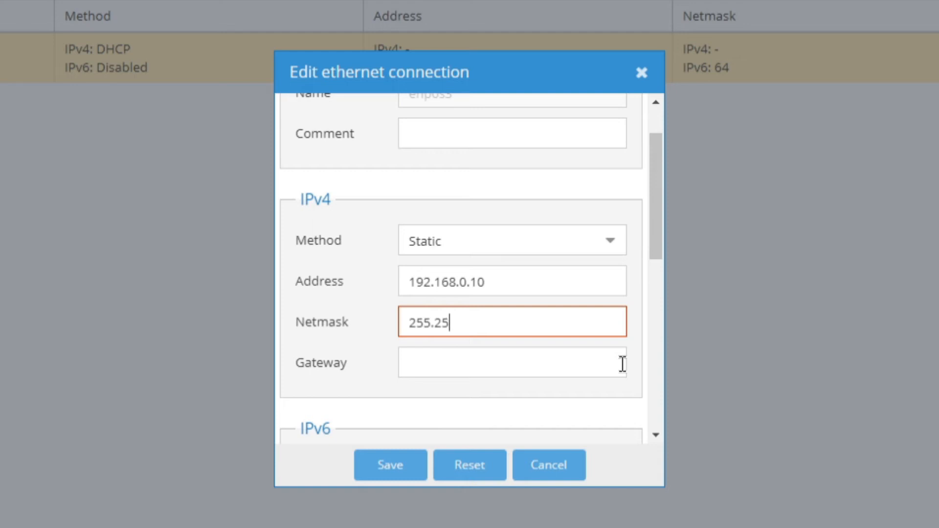
text(5.255.0)
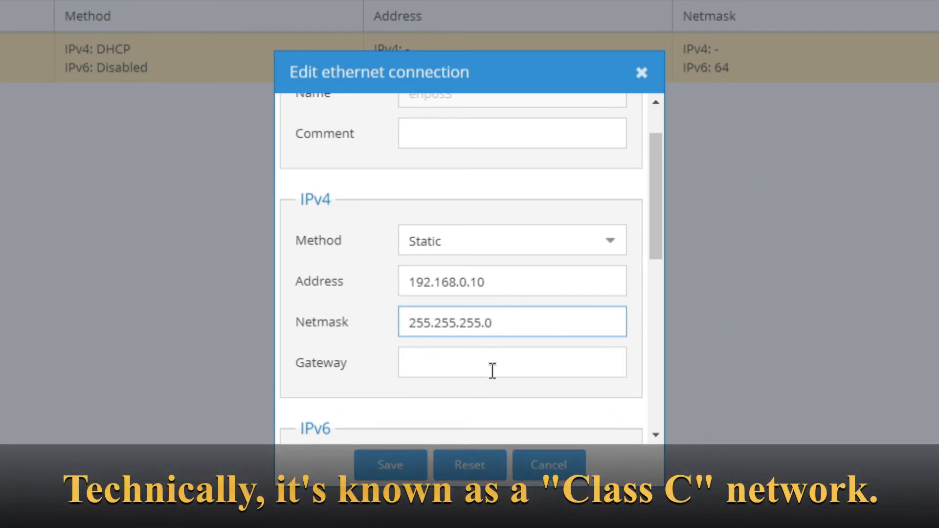
click(445, 364)
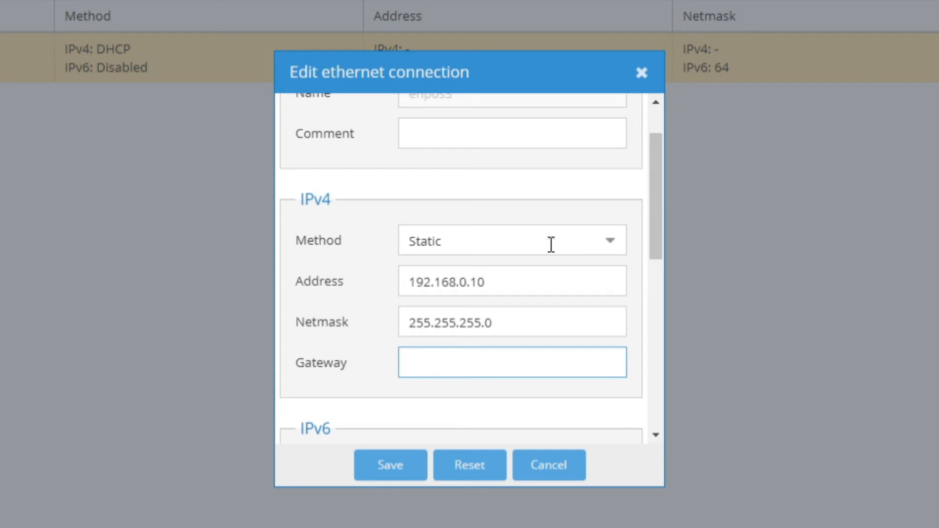
text(19)
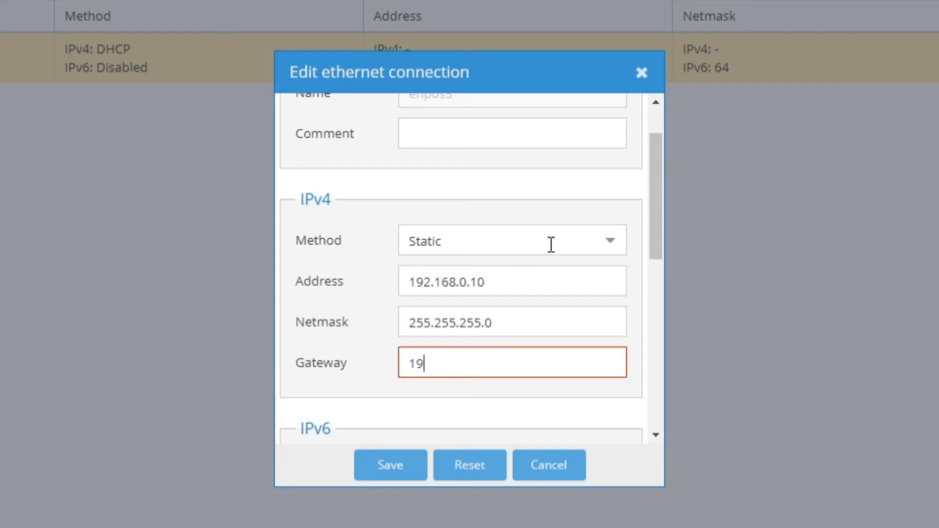
text(2.168)
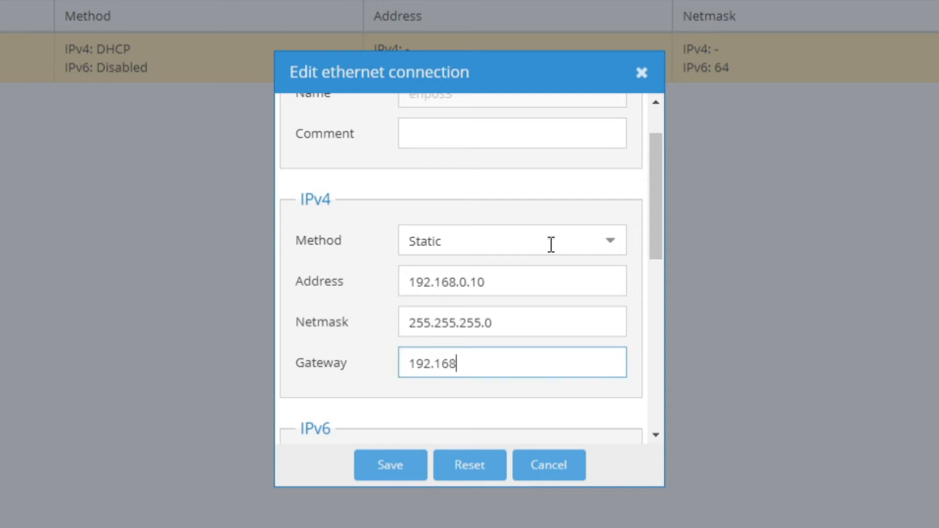
text(.0.1)
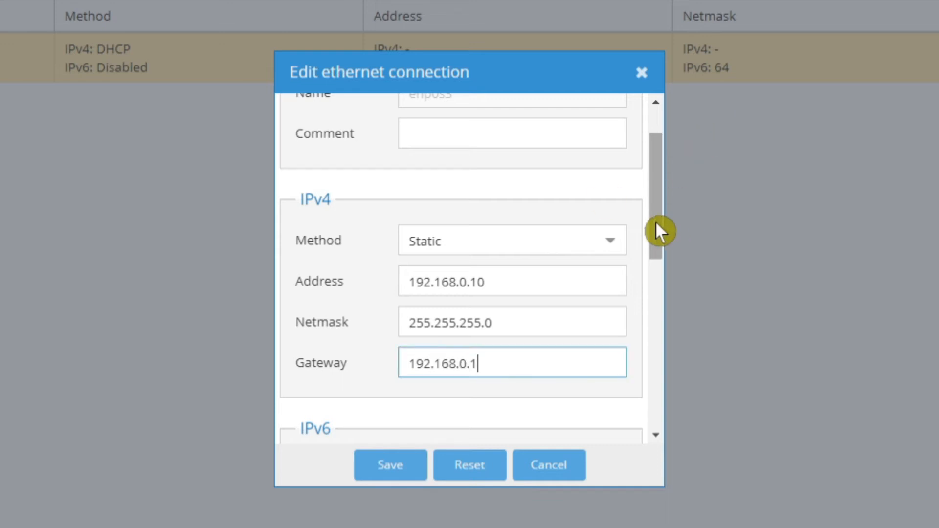
Set the connection's DNS server to 8.8.8.8, then save and apply the configuration changes
drag(661, 252, 670, 345)
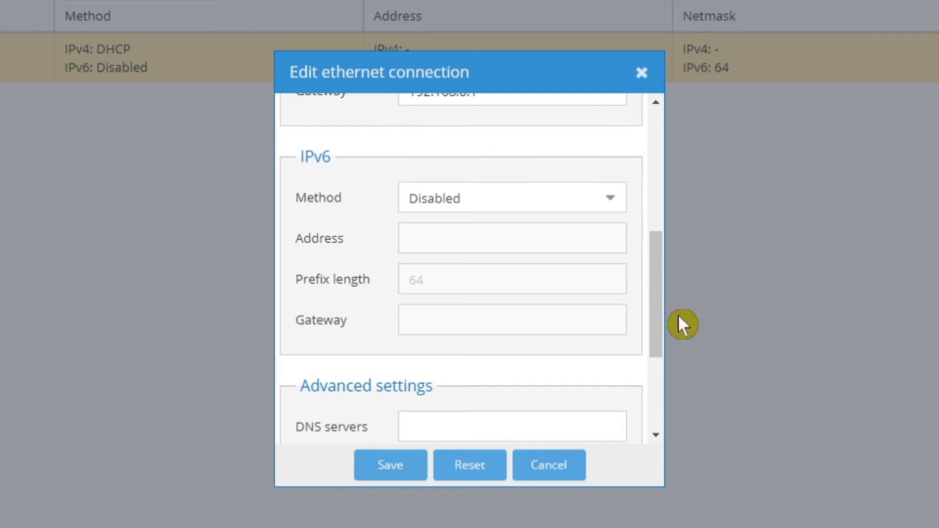
drag(659, 319, 666, 401)
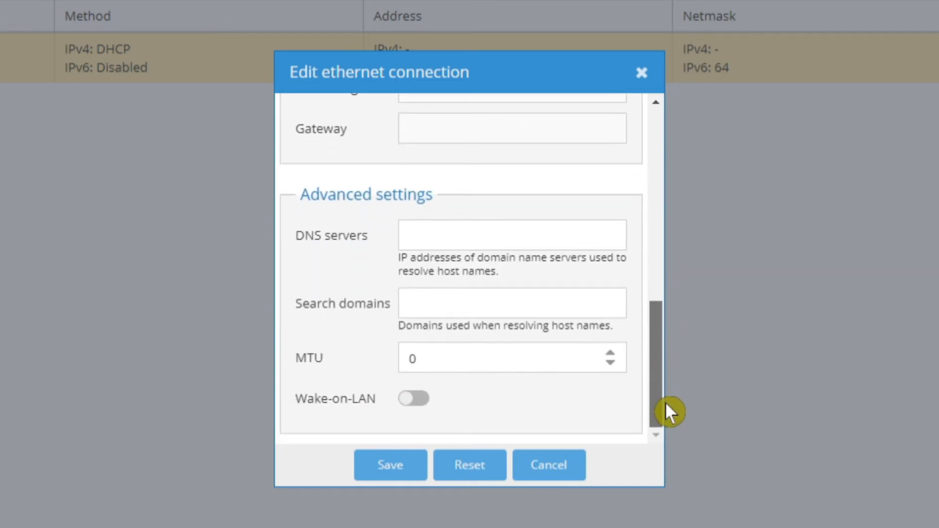
click(426, 233)
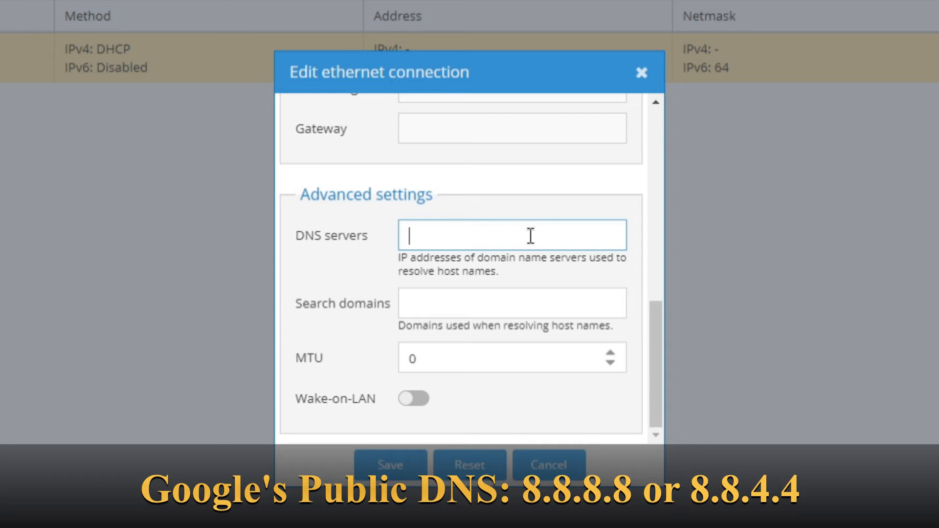
text(8.8.8.8)
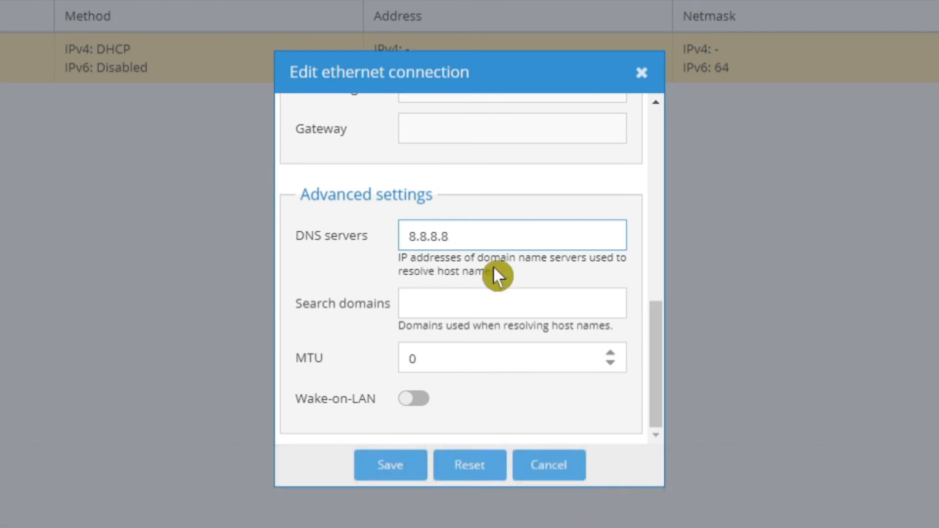
click(391, 467)
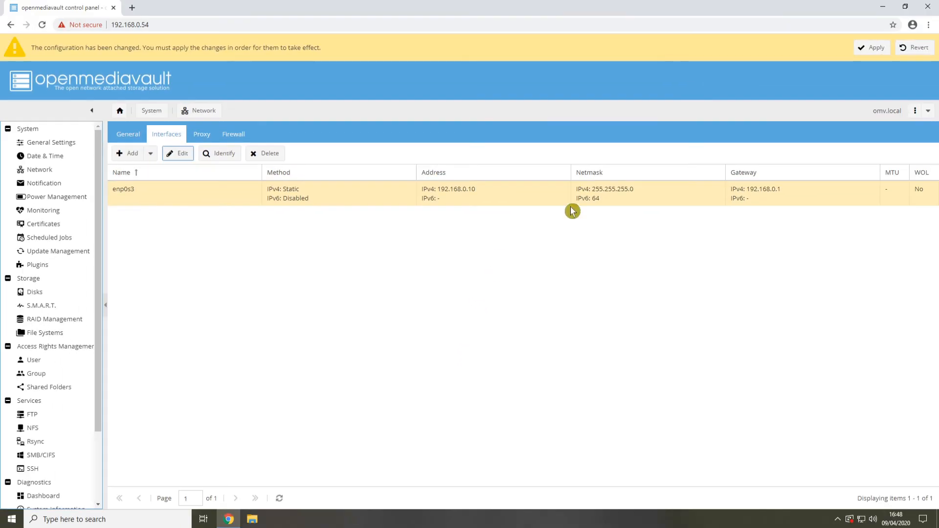
click(874, 49)
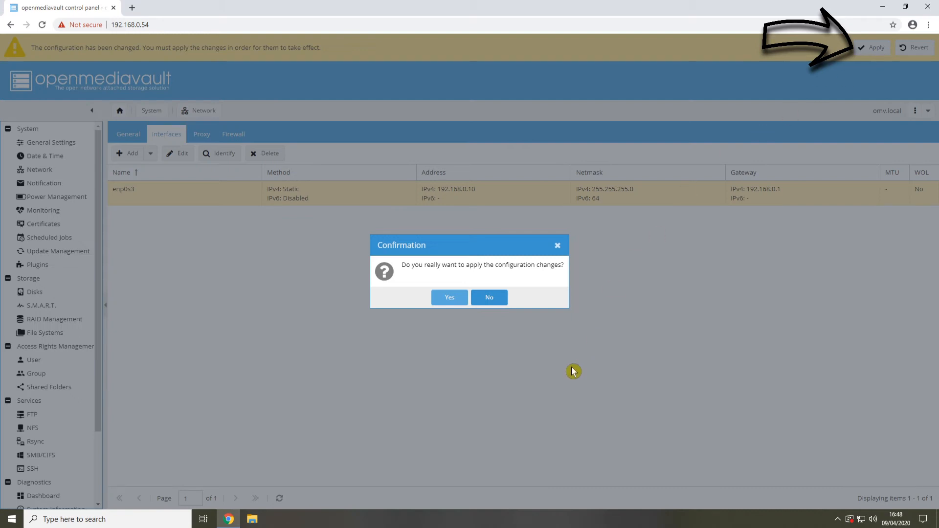
click(447, 298)
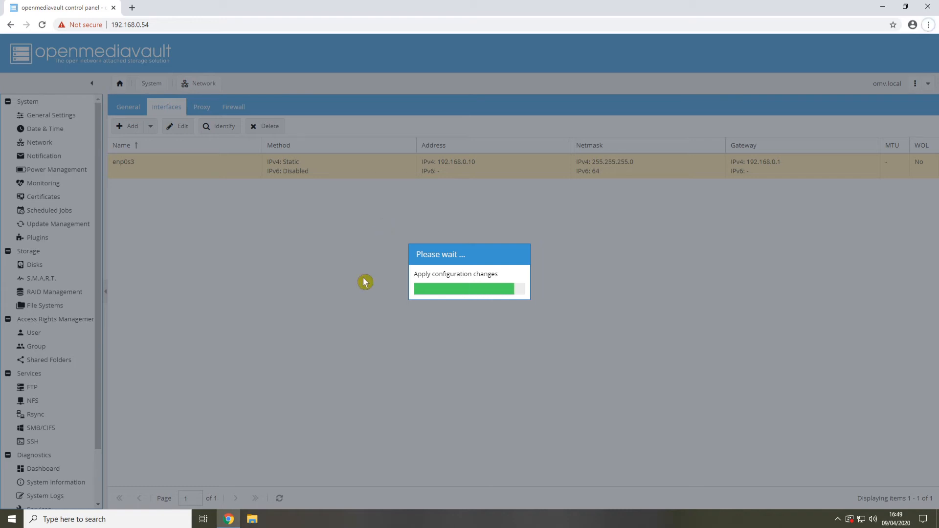
Leave the current page for the control panel at 192.168.0.10 and log in as admin with the account password
click(122, 26)
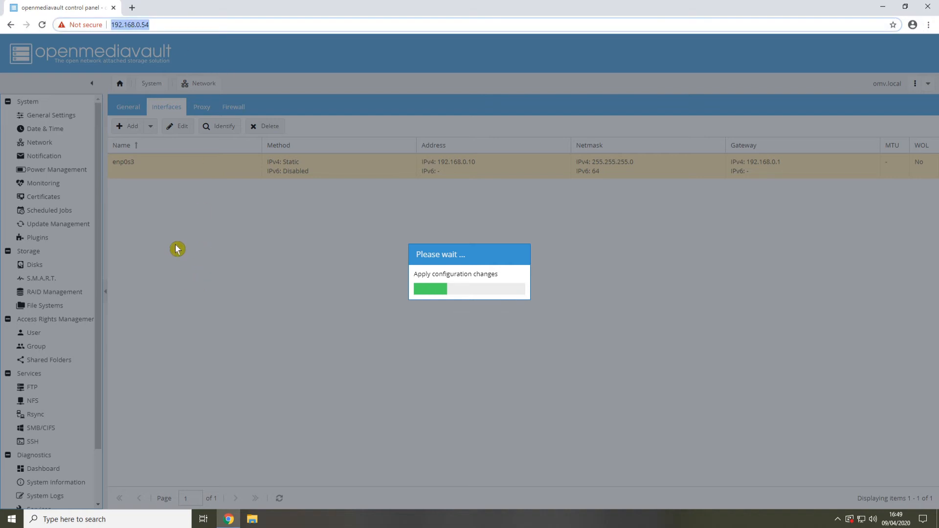
text(192.168.)
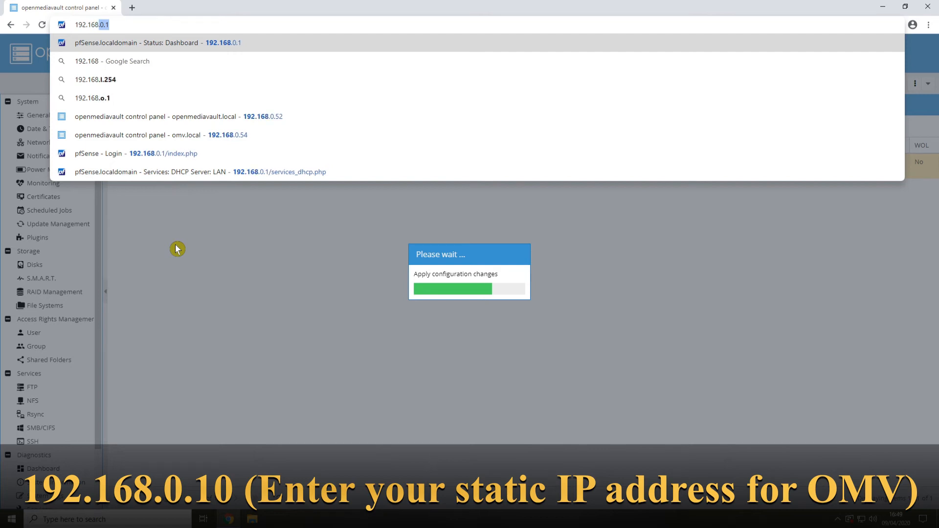
text(0.)
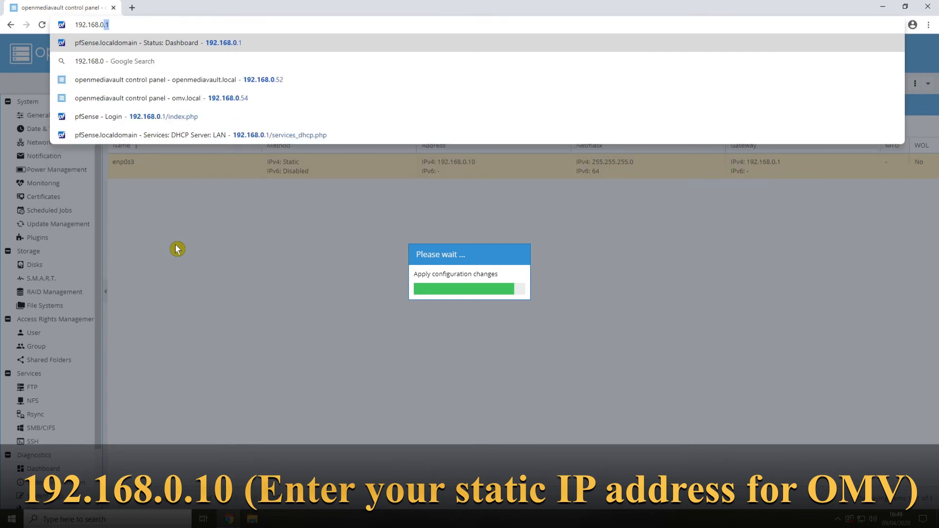
text(10)
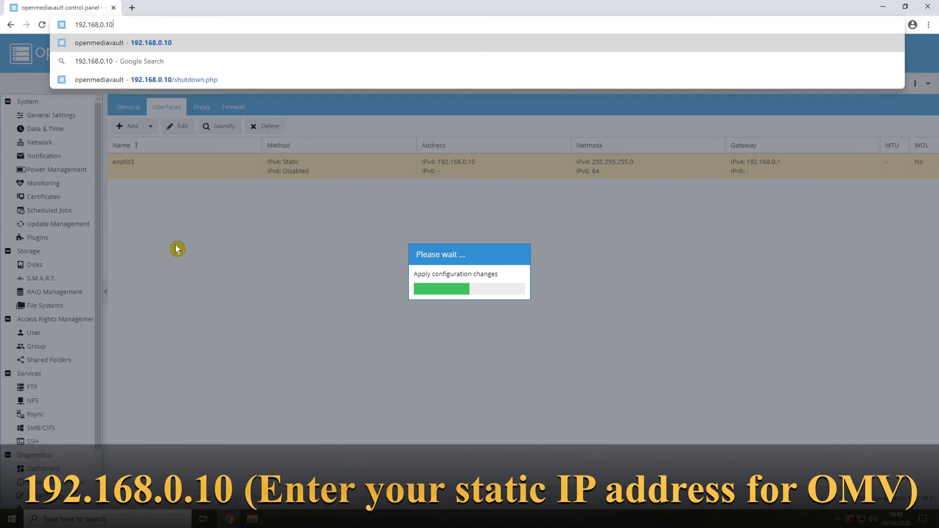
key(Return)
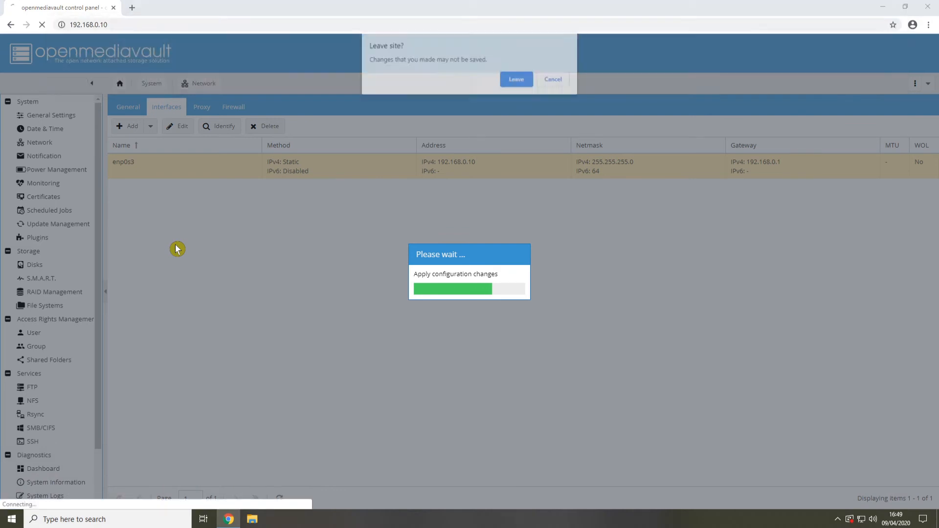
click(514, 82)
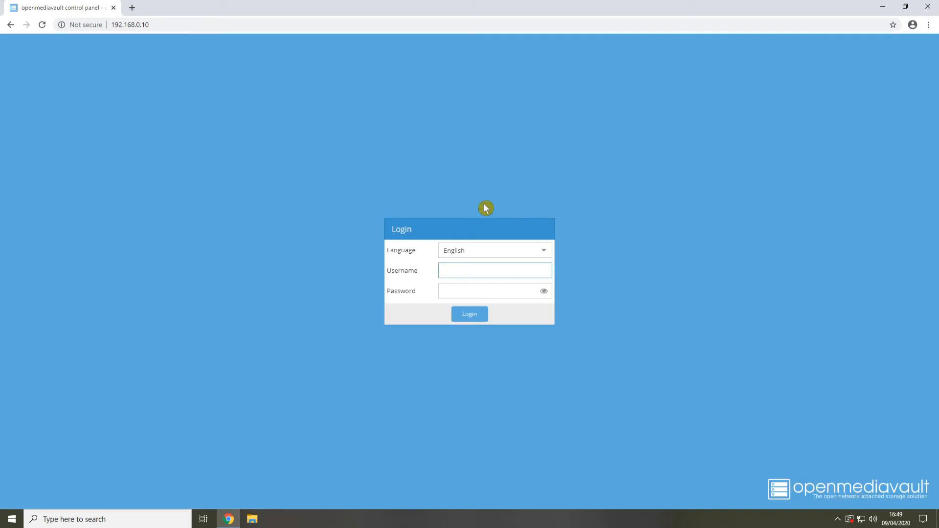
key(Tab)
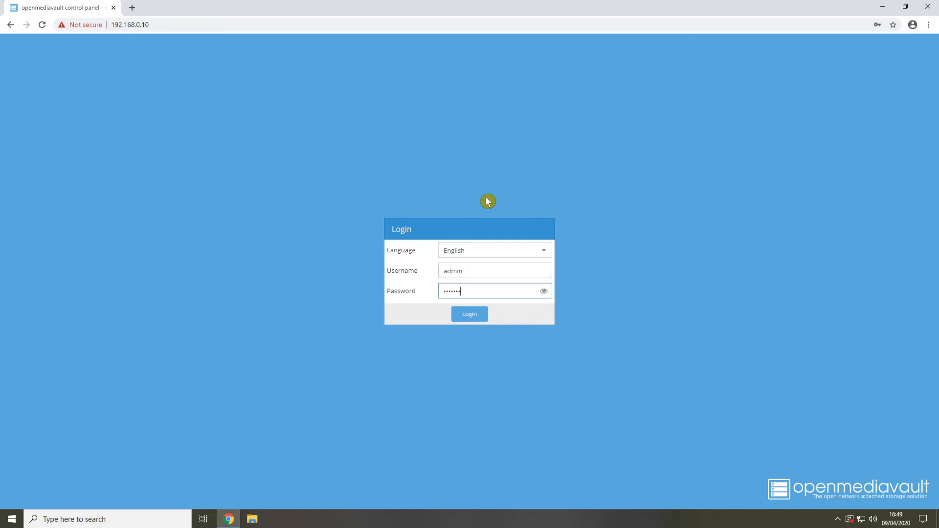
key(Return)
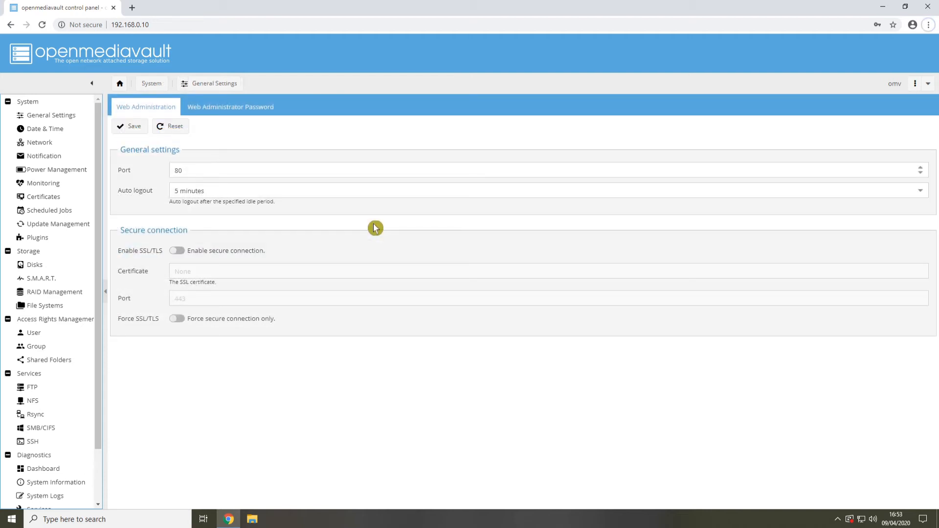
Look over the available disks, then start a new RAID device named data with the level Mirror
click(40, 270)
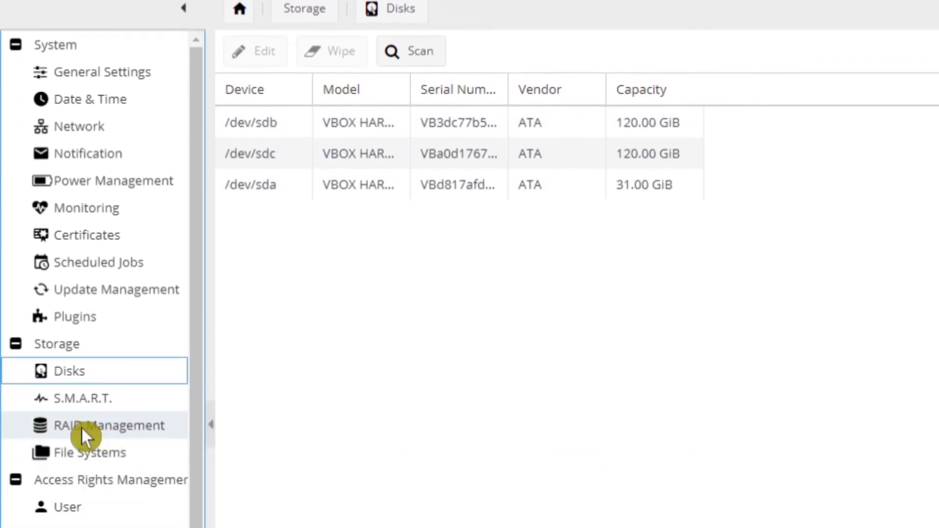
click(90, 428)
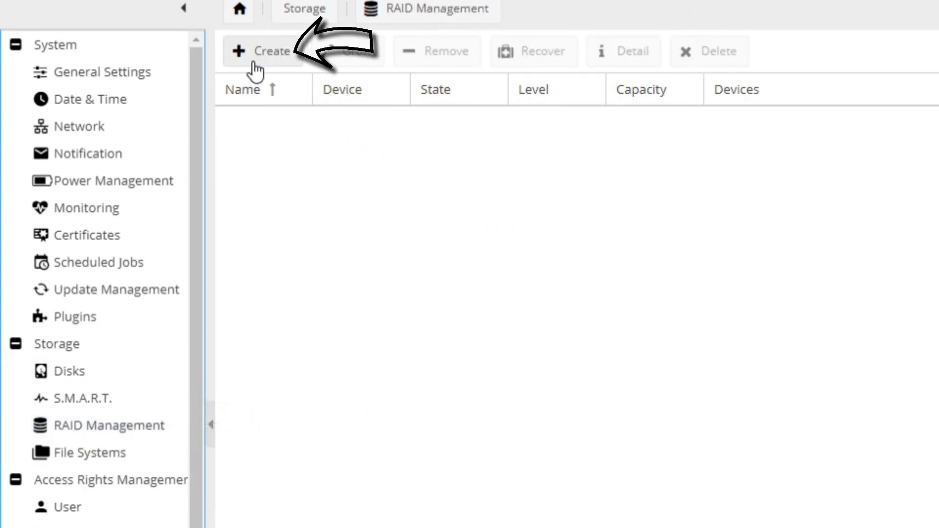
click(277, 60)
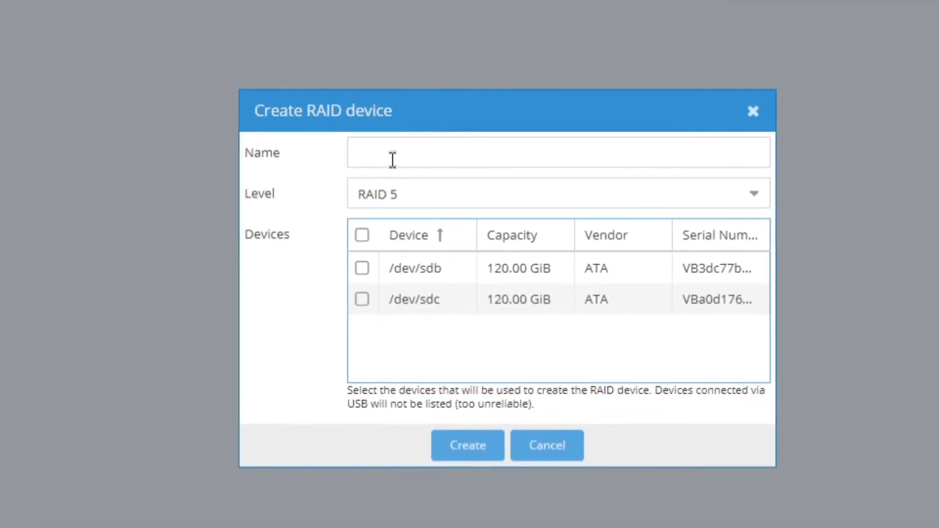
click(714, 237)
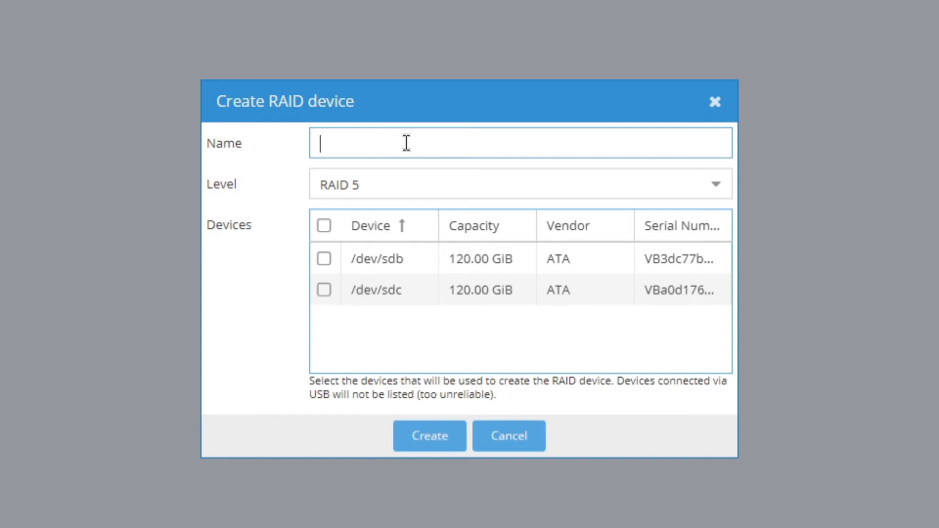
text(data)
click(717, 190)
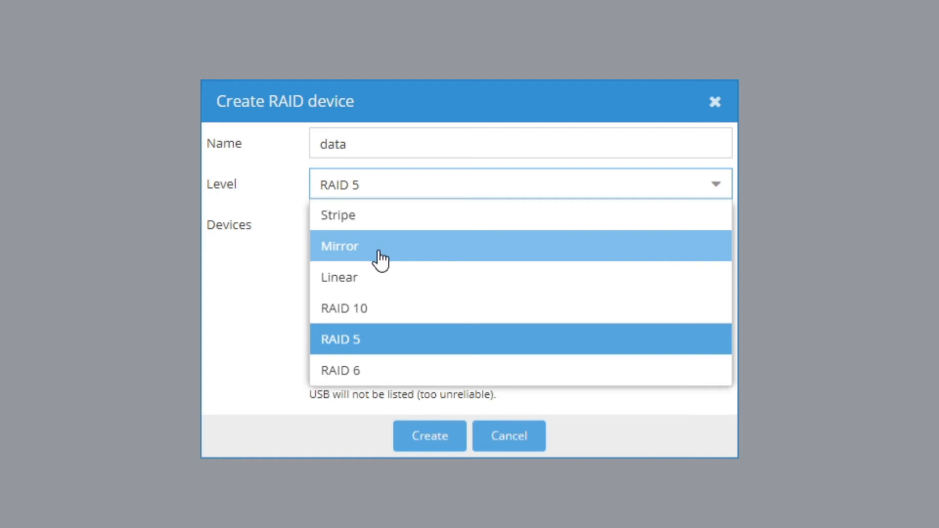
click(355, 259)
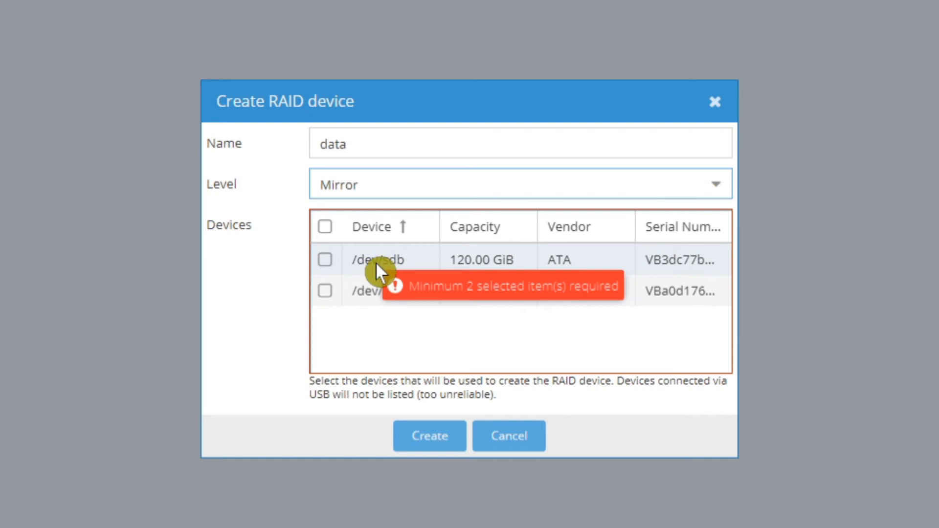
Create the mirror from the devices /dev/sdb and /dev/sdc and apply the configuration changes
click(329, 265)
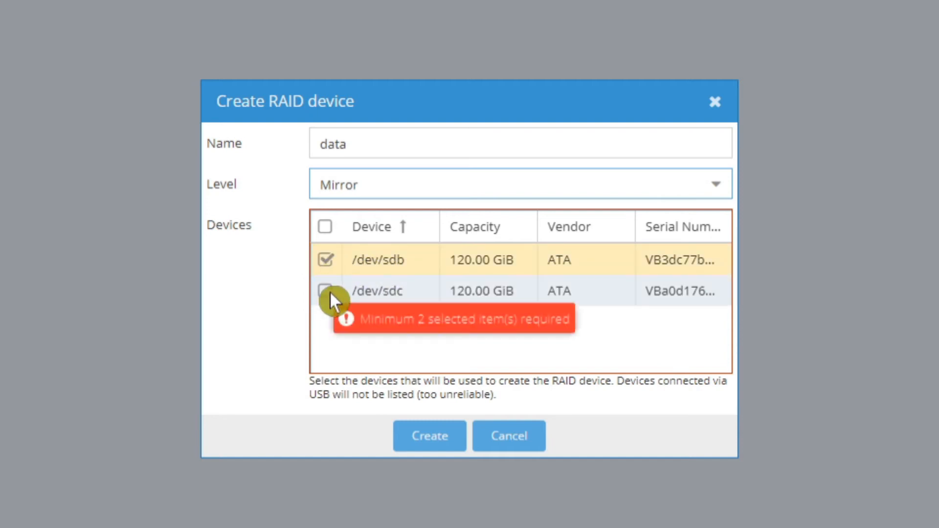
click(328, 291)
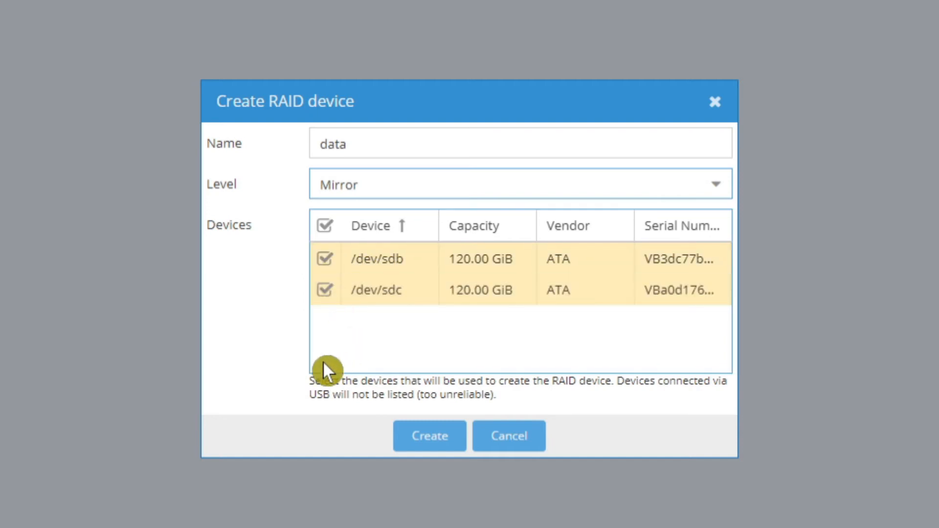
click(422, 447)
click(430, 334)
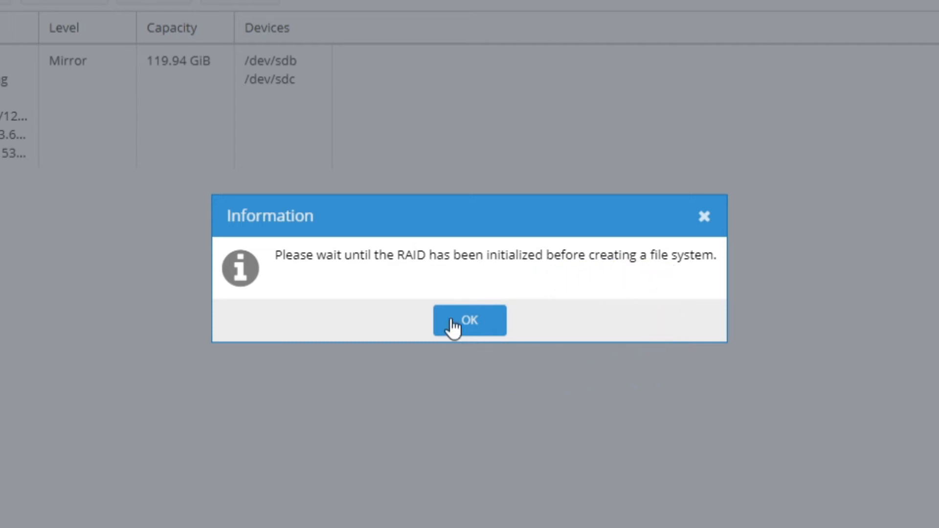
click(472, 323)
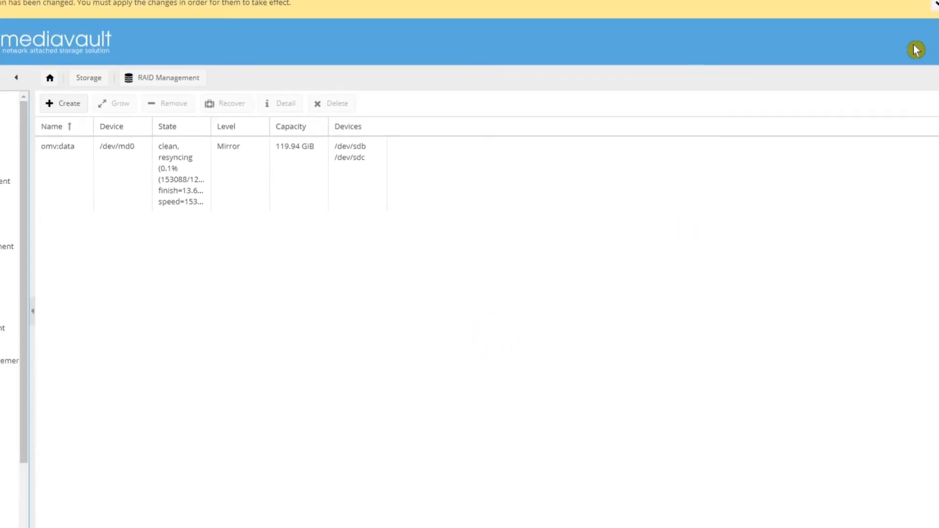
click(872, 47)
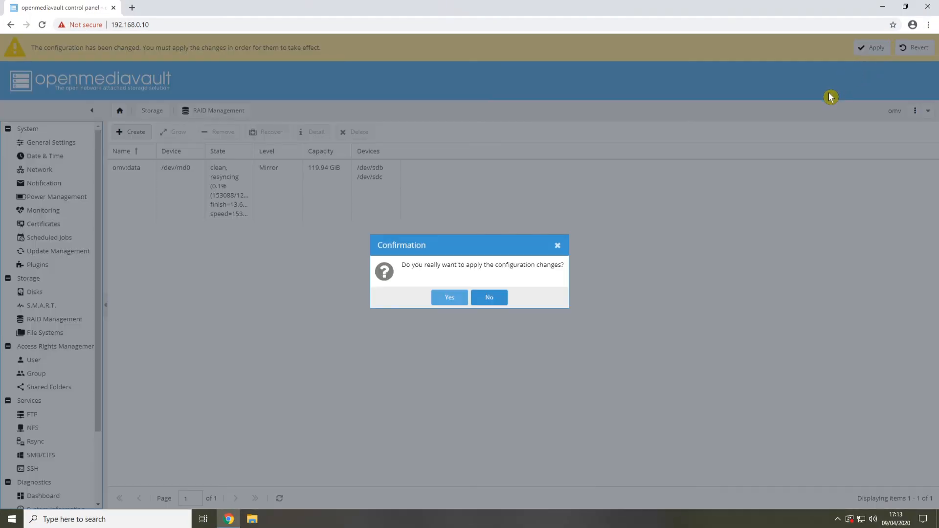
click(444, 298)
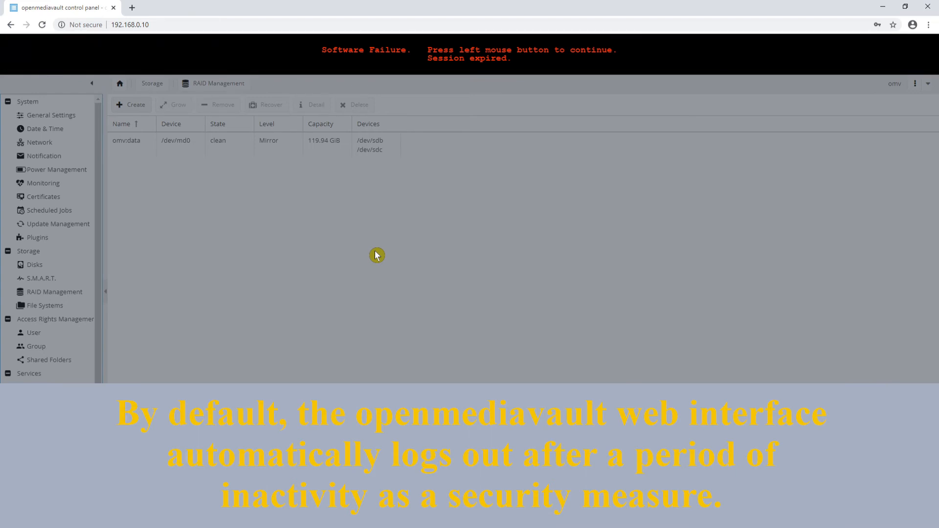
Dismiss the expired session, log back in as admin with the account password, and check the state of the RAID array
click(348, 208)
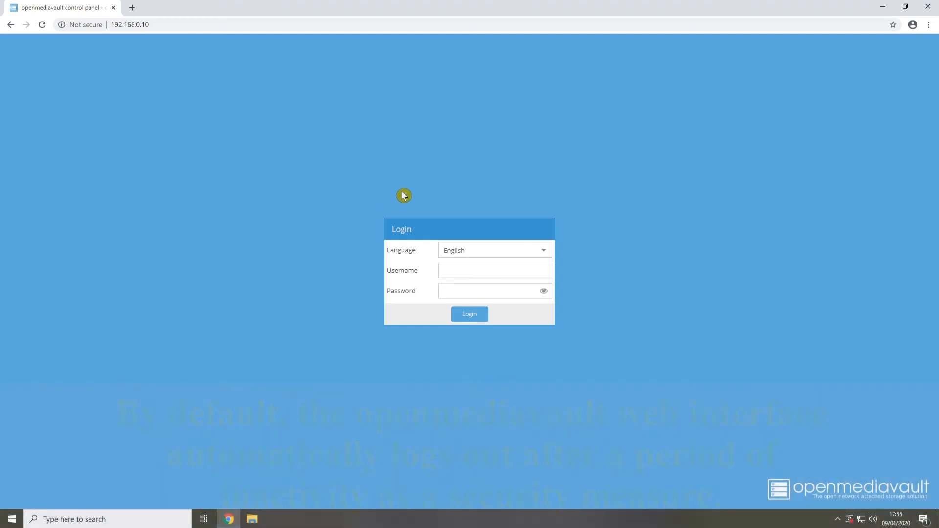
click(464, 271)
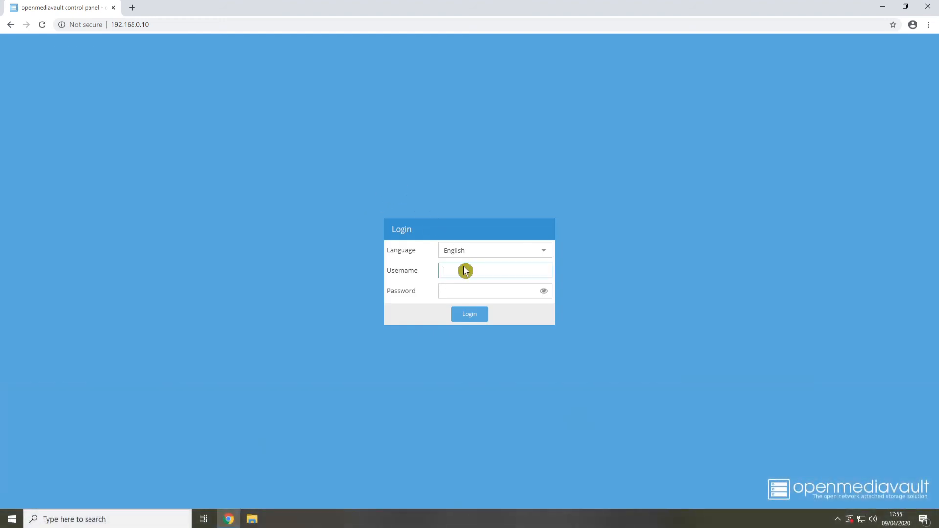
text(admin)
key(Tab)
text(o••••••)
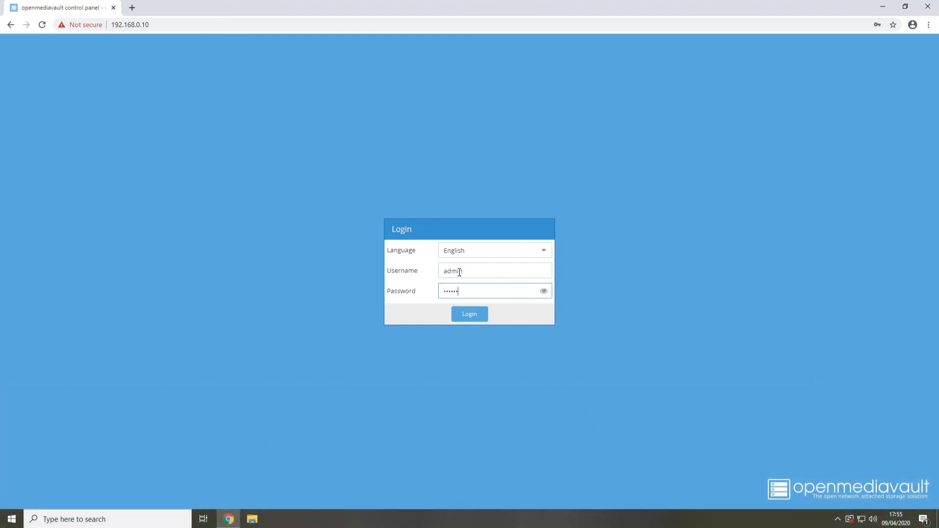
key(Return)
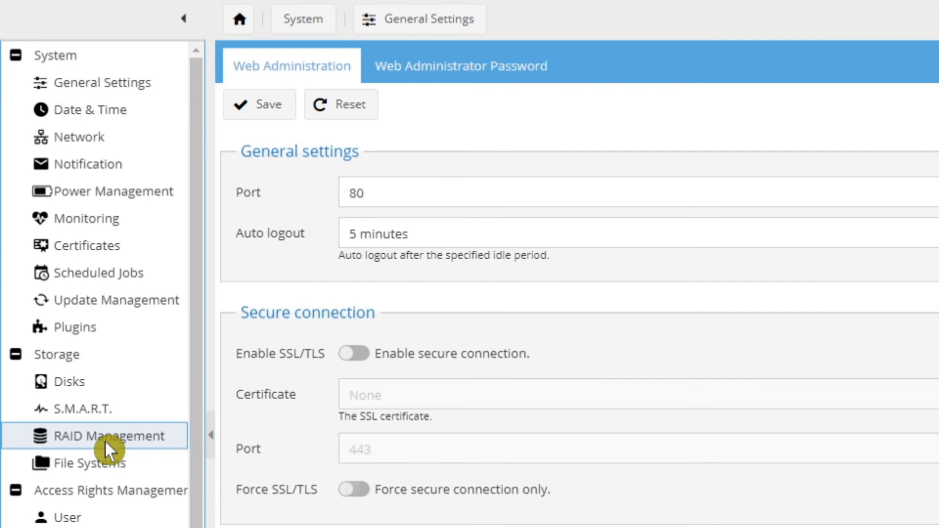
click(104, 440)
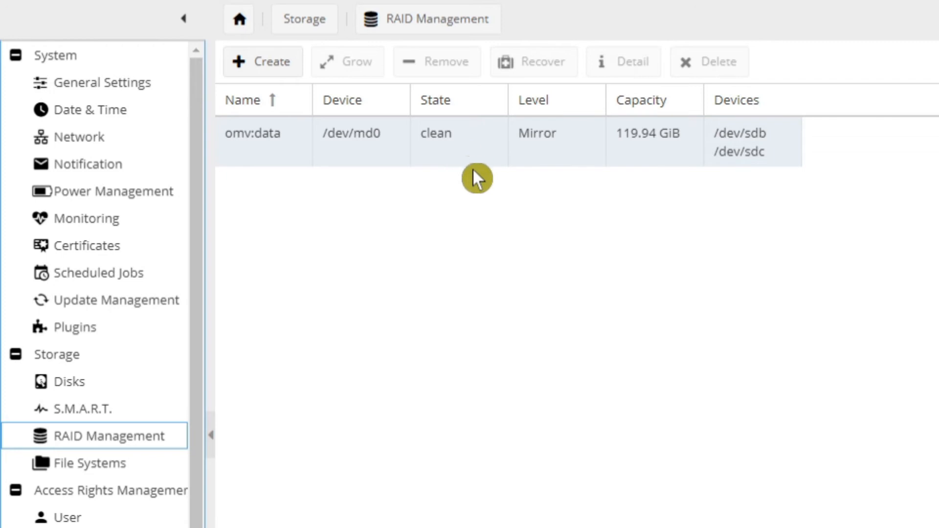
click(446, 187)
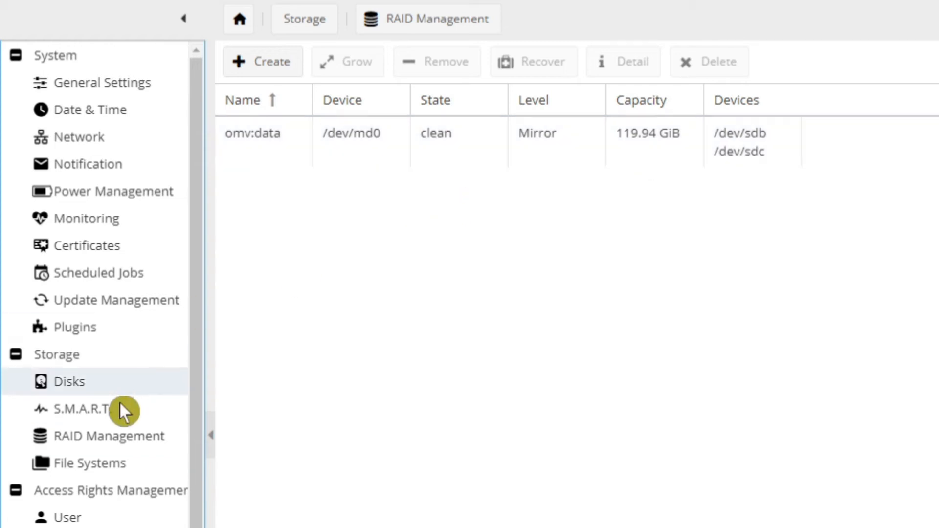
Create an EXT4 file system labelled data on the software RAID device omv:data, confirming that the device is formatted
click(92, 469)
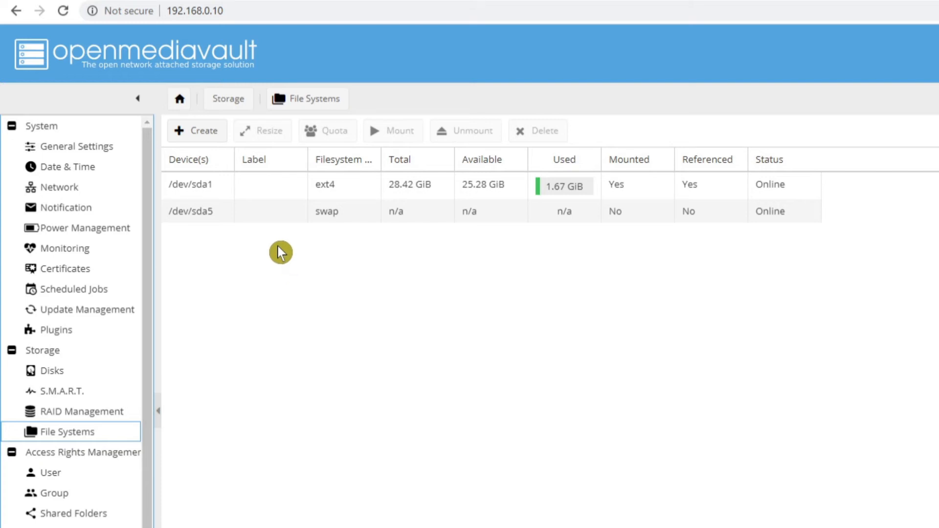
click(198, 142)
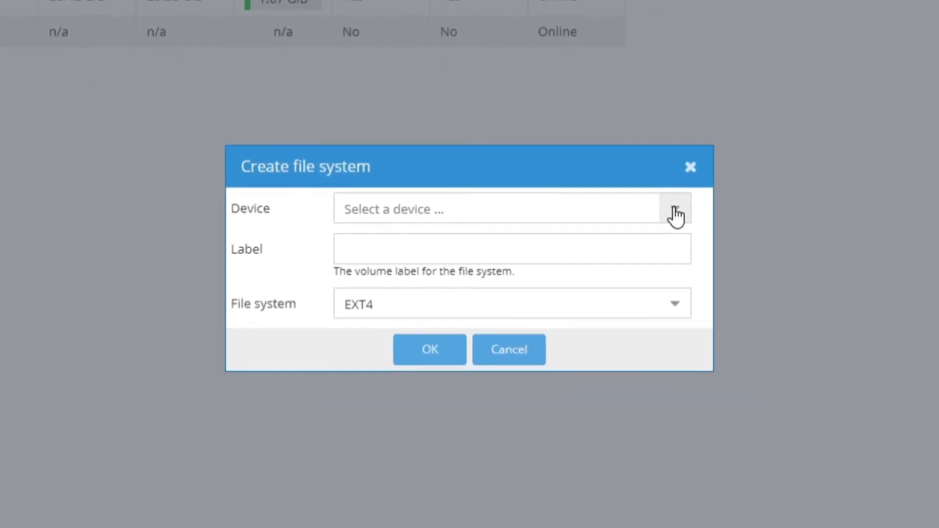
click(675, 214)
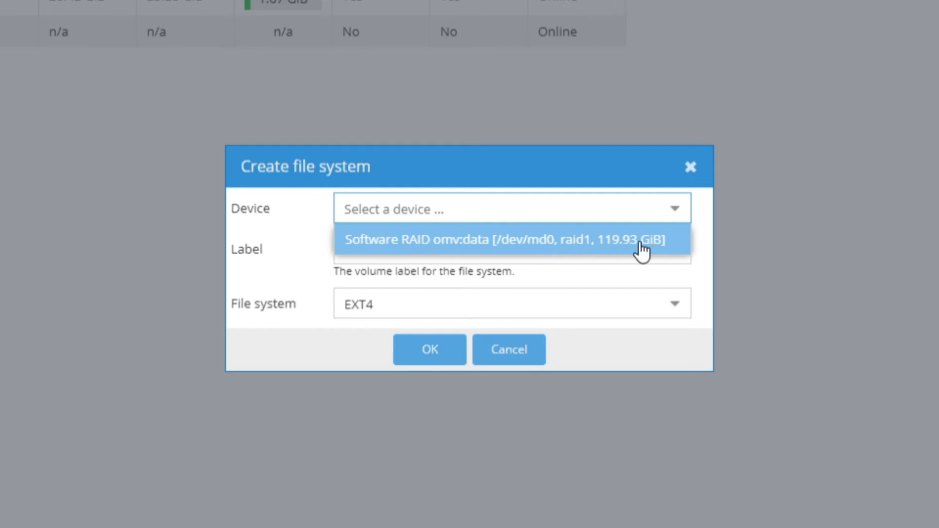
click(584, 243)
click(402, 244)
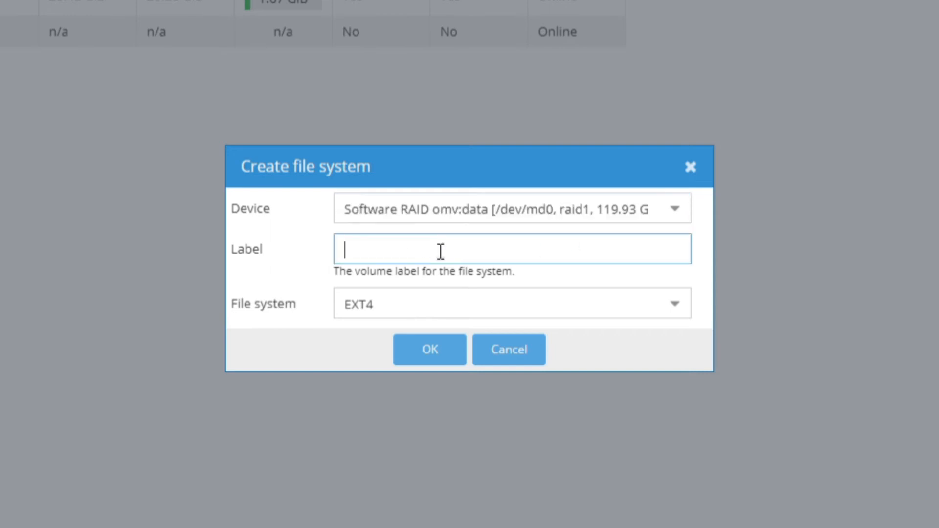
text(data)
click(677, 306)
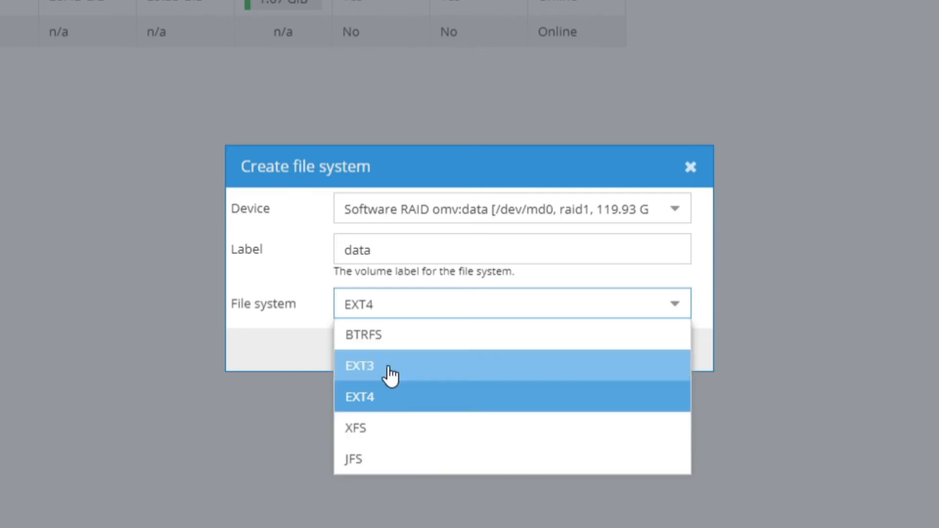
click(376, 406)
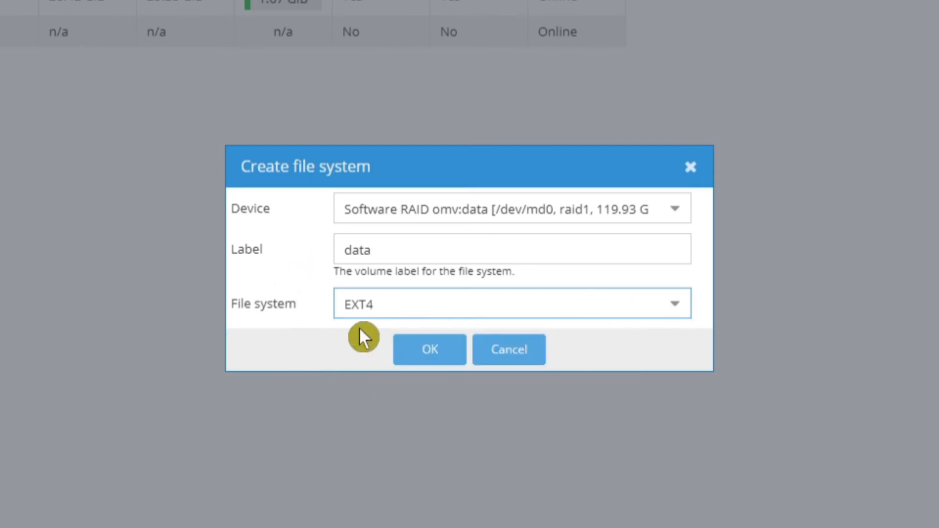
click(424, 359)
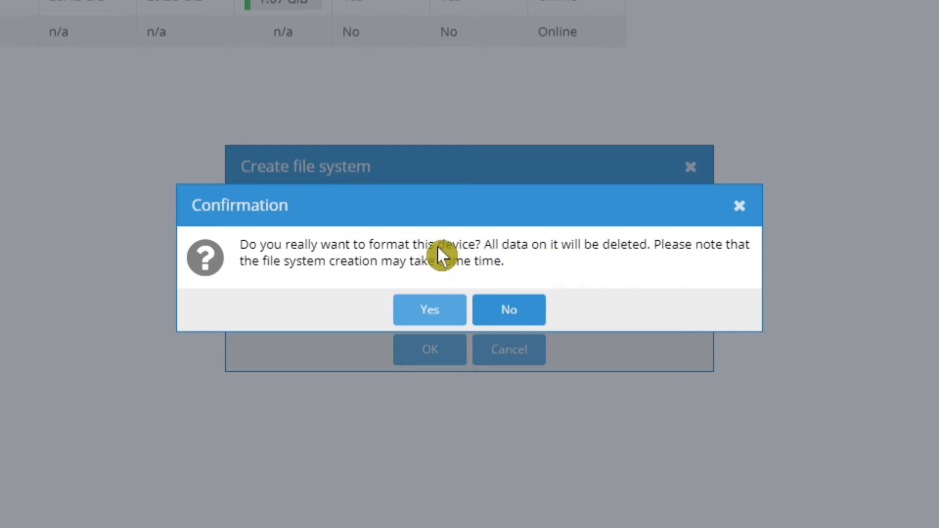
click(431, 312)
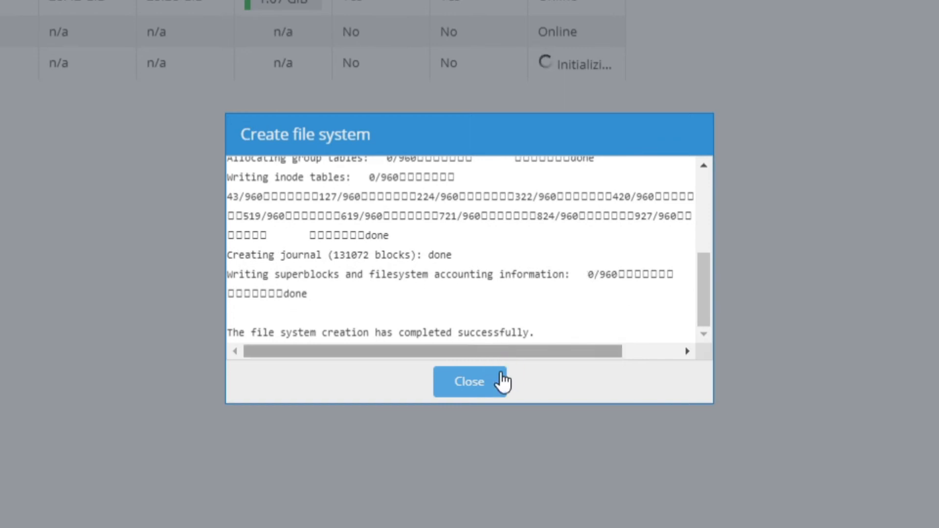
click(467, 386)
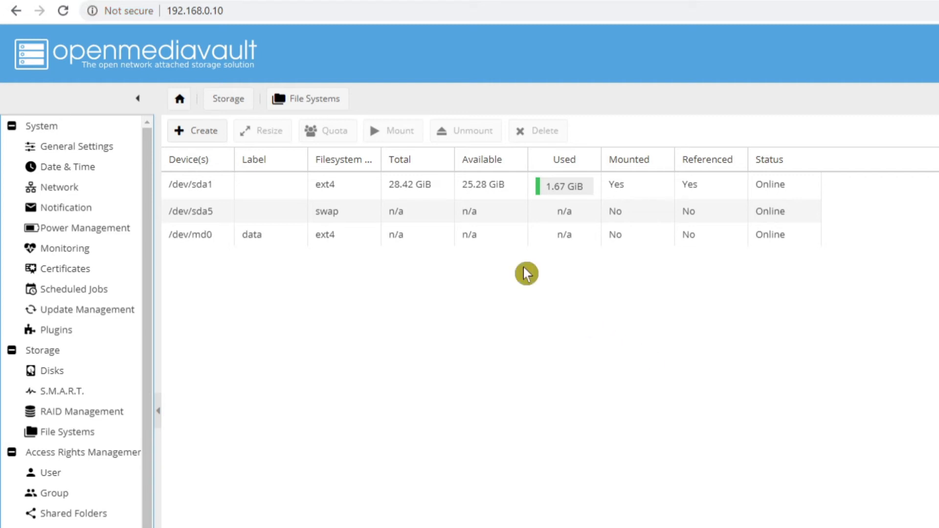
Mount the data file system on /dev/md0 and apply the configuration changes
click(390, 247)
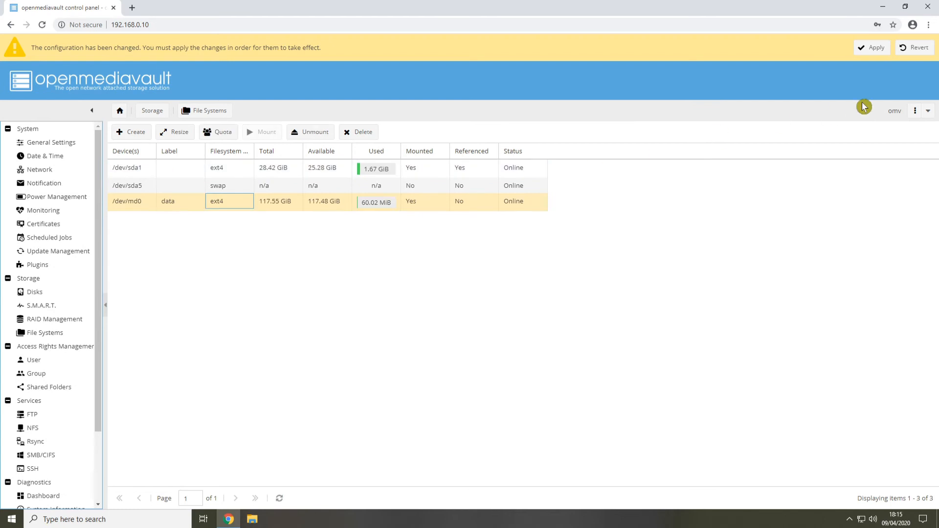
click(873, 48)
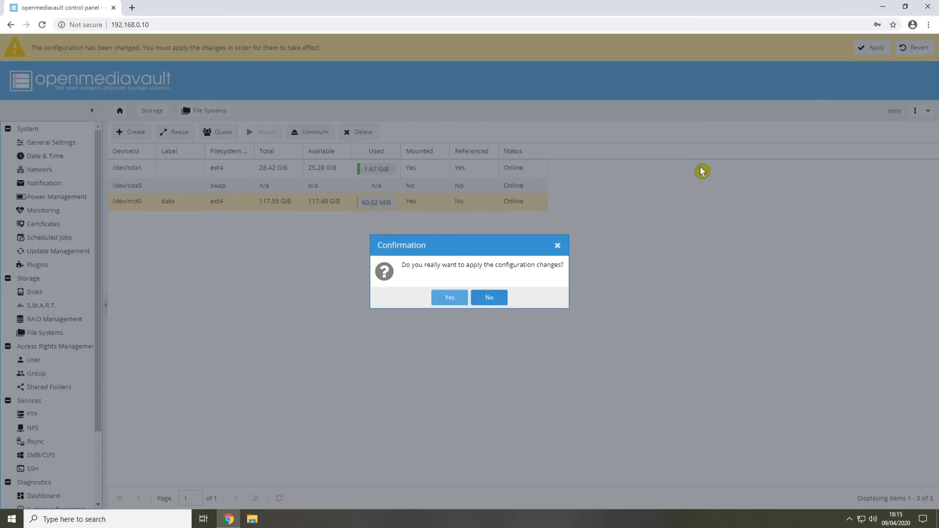
click(447, 297)
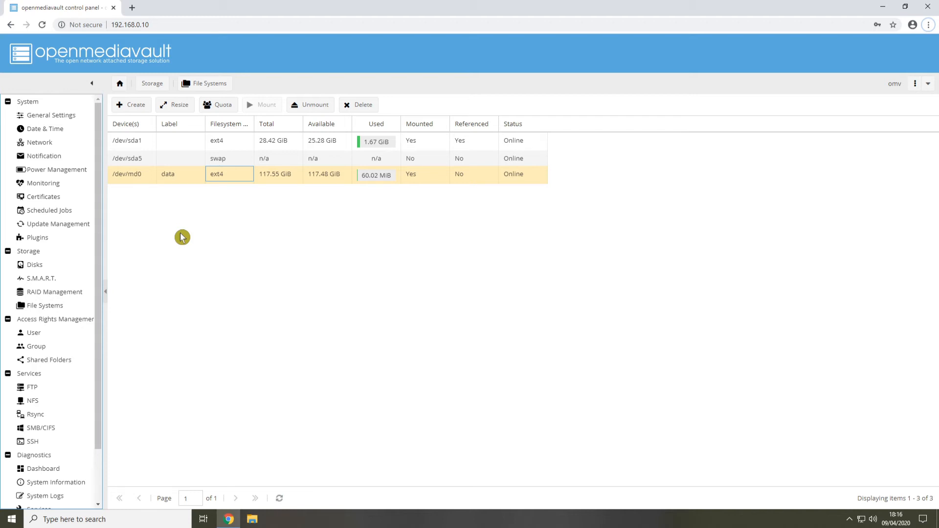
Enable the SMB/CIFS service, save its settings, and apply the configuration changes
click(58, 433)
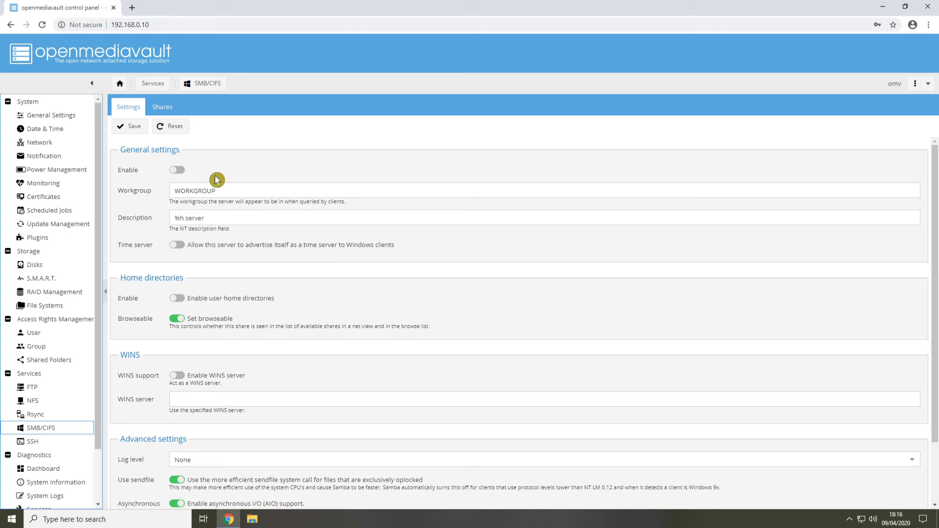
click(178, 174)
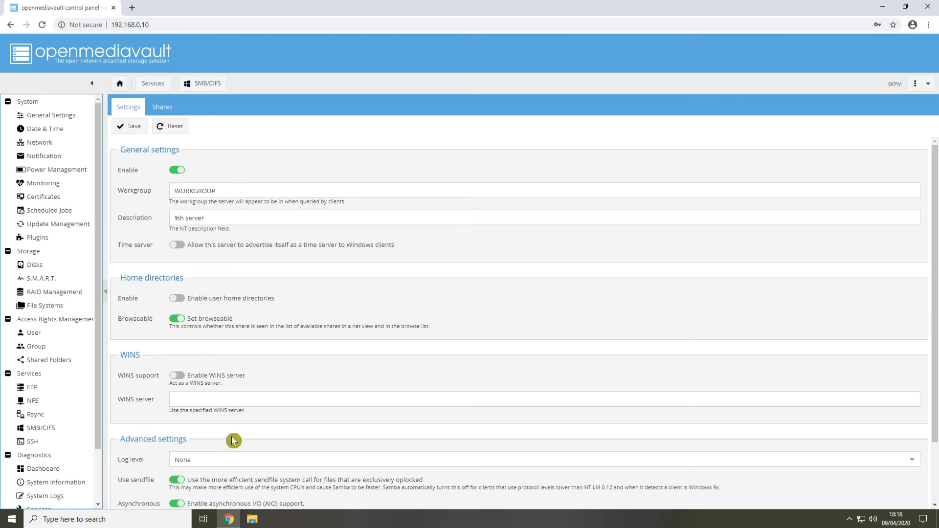
click(132, 127)
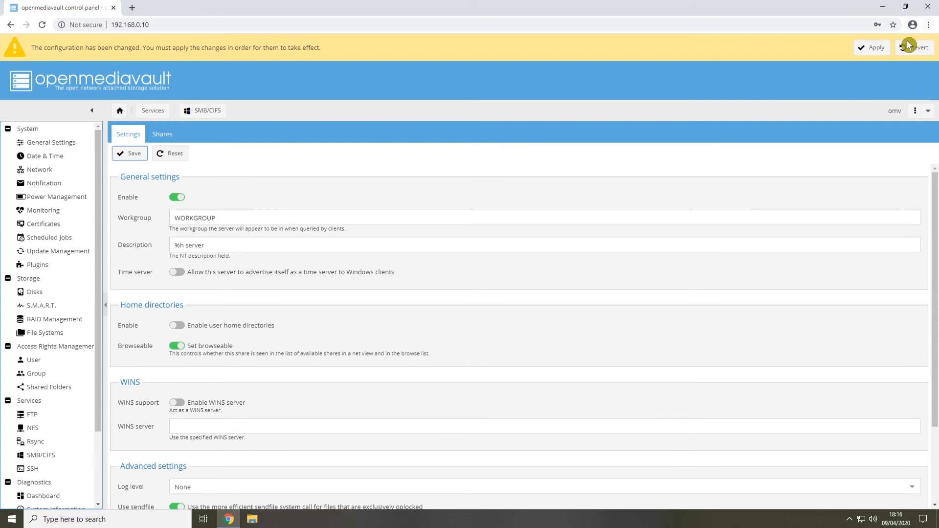
click(875, 49)
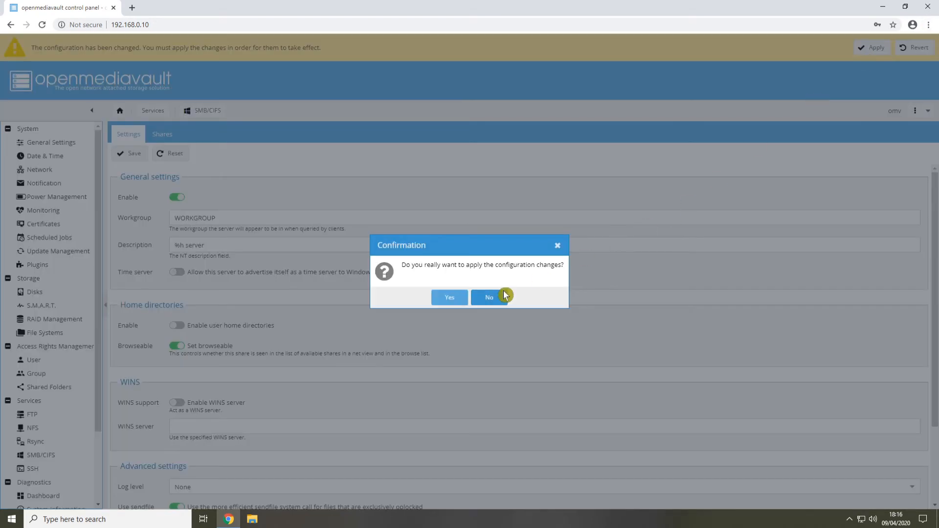
click(449, 296)
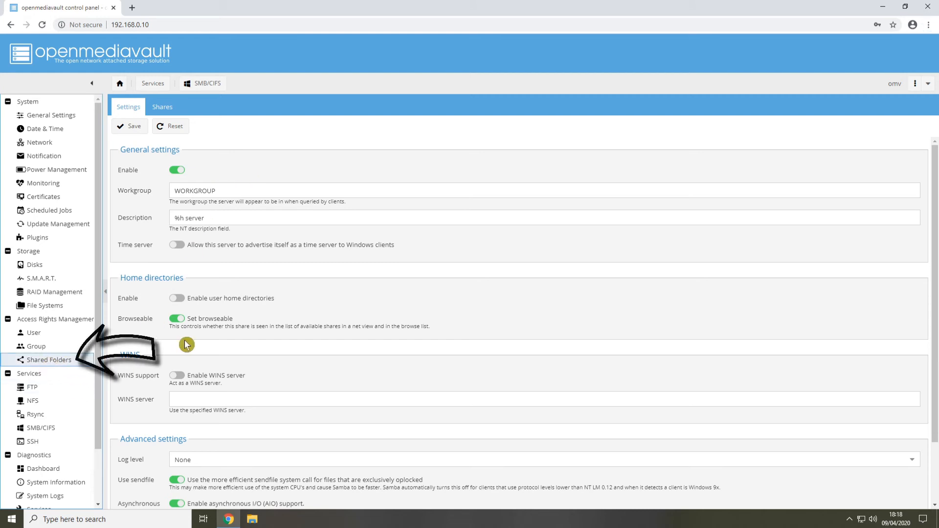
Start a new shared folder named share on the data device, keeping the path share/
click(49, 362)
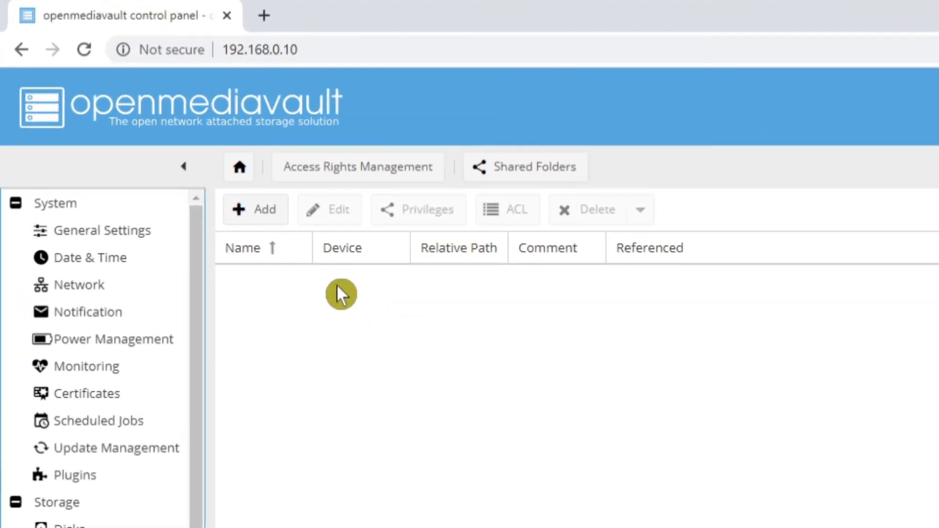
click(254, 215)
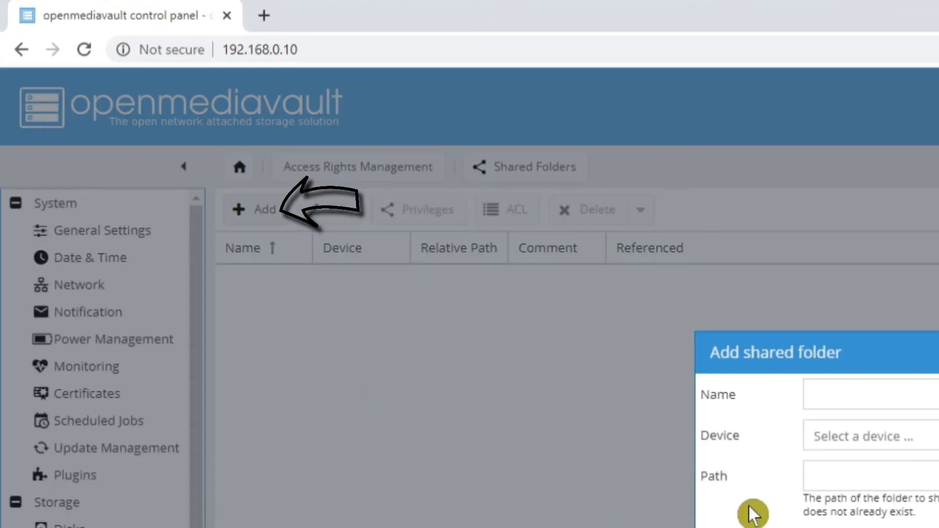
click(864, 394)
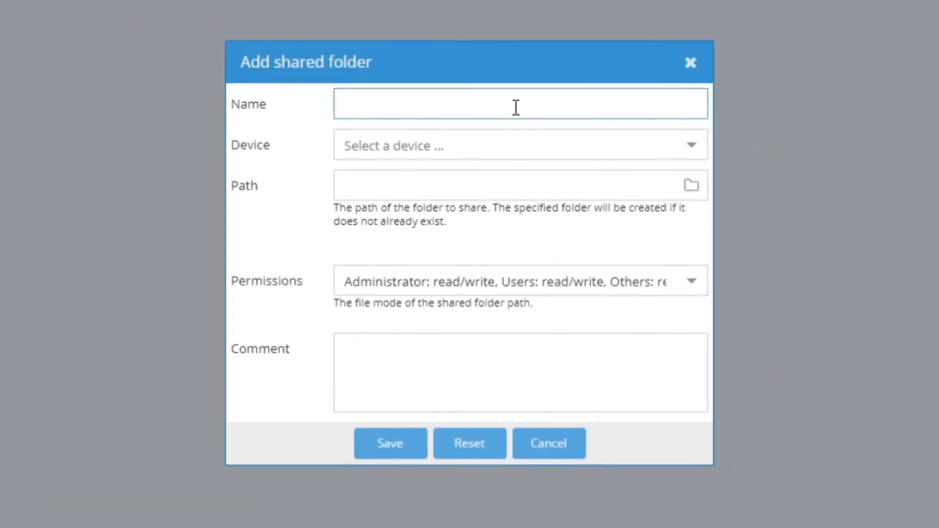
text(share)
click(689, 145)
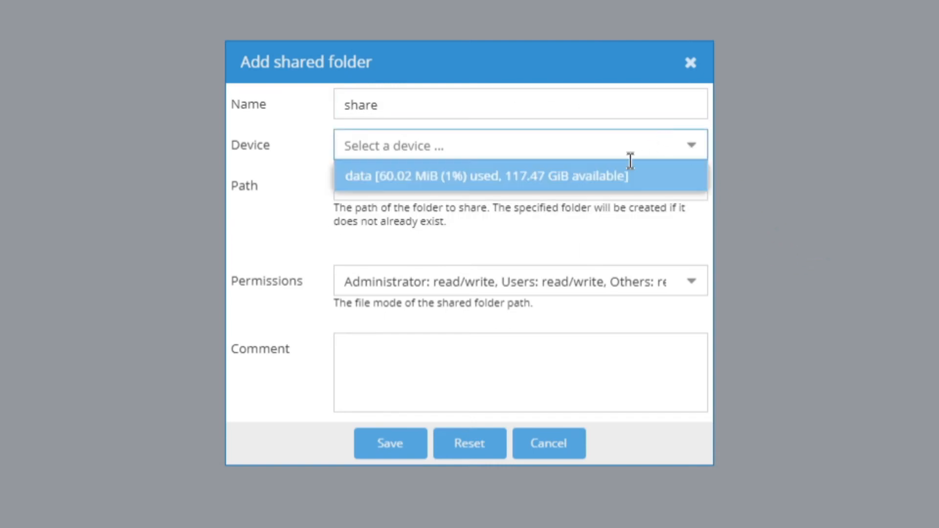
click(408, 182)
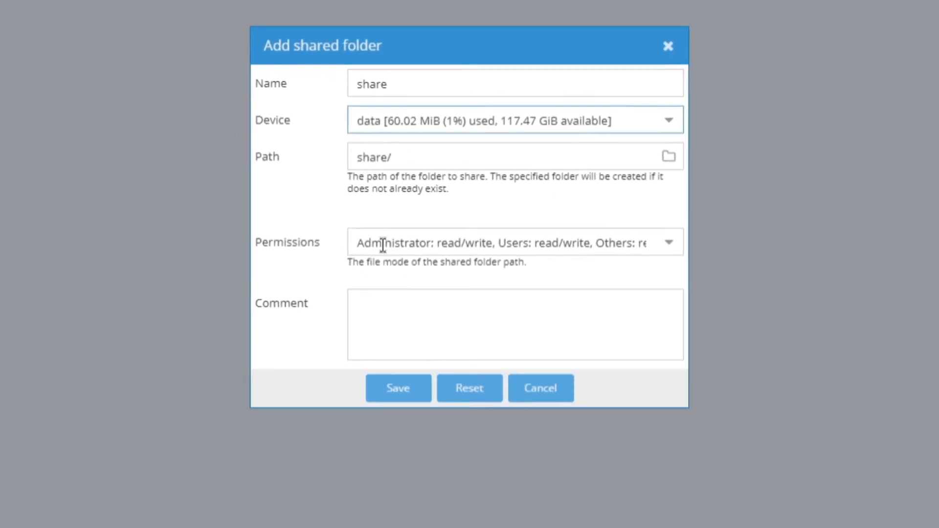
Set the shared folder's permissions to Everyone: read/write, and save it with the configuration changes applied
click(663, 239)
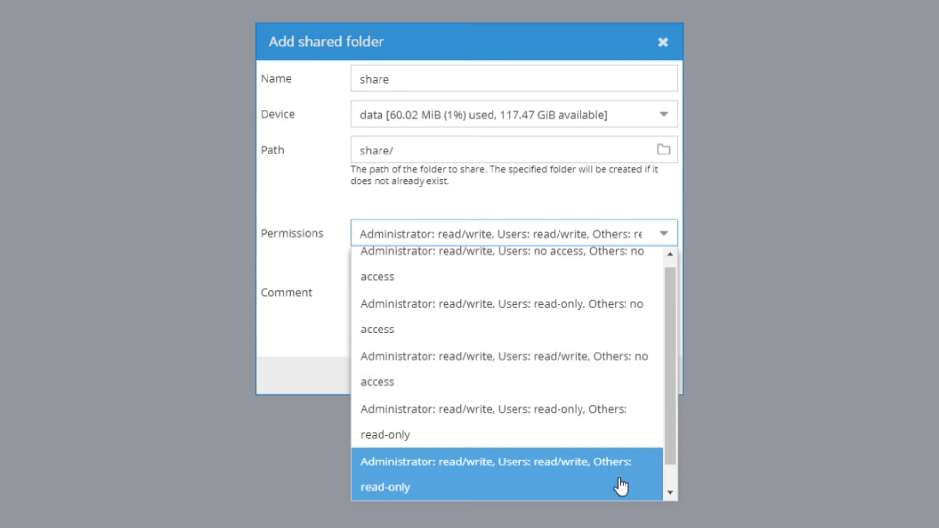
drag(673, 440, 684, 505)
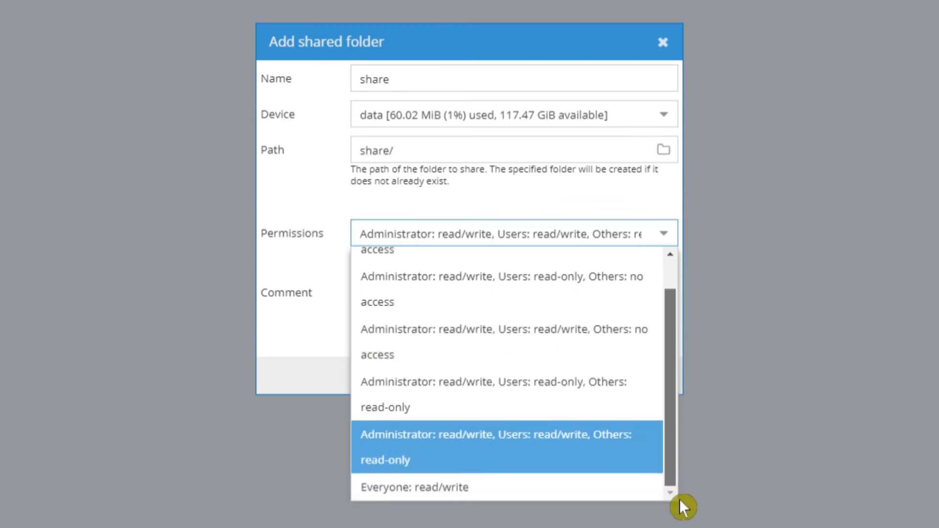
click(435, 492)
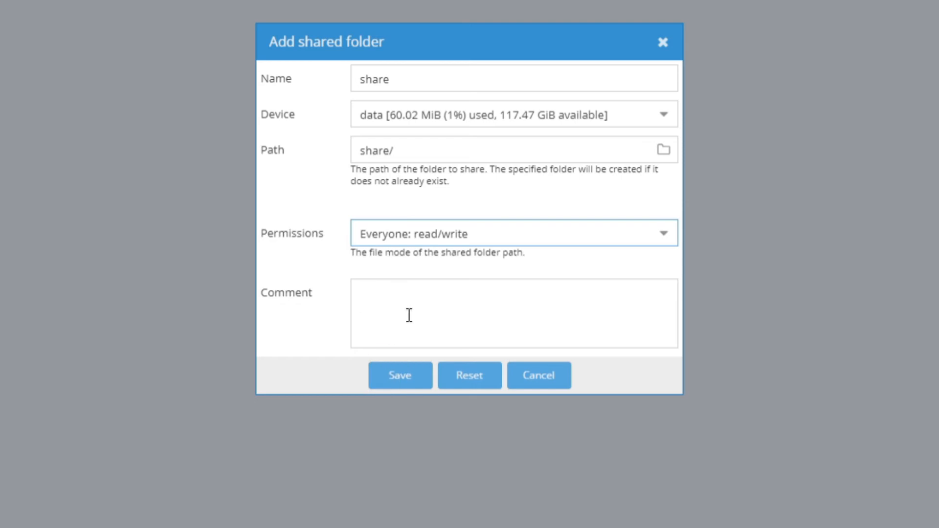
click(397, 381)
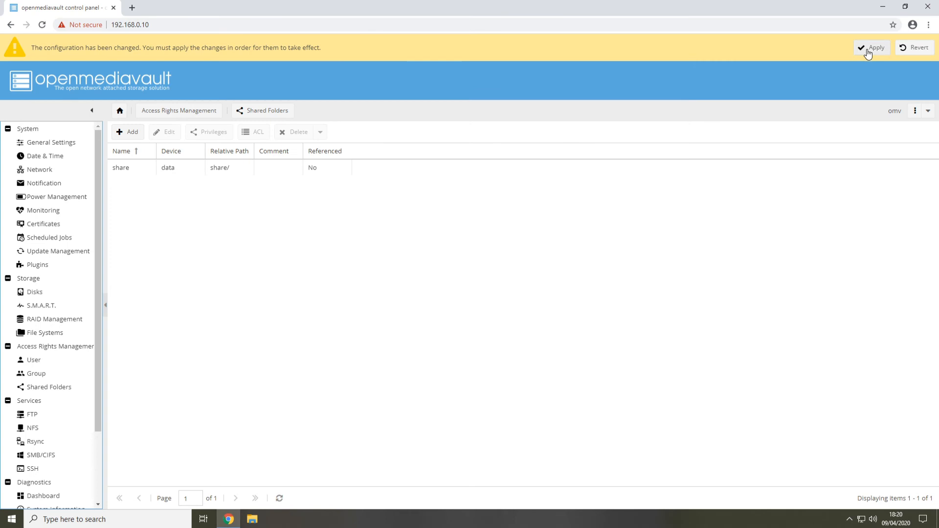
click(869, 53)
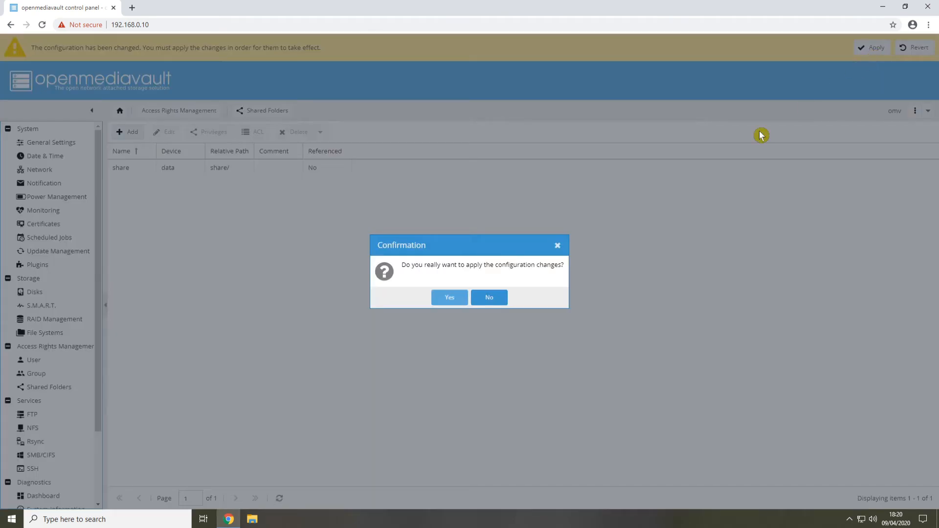
click(447, 299)
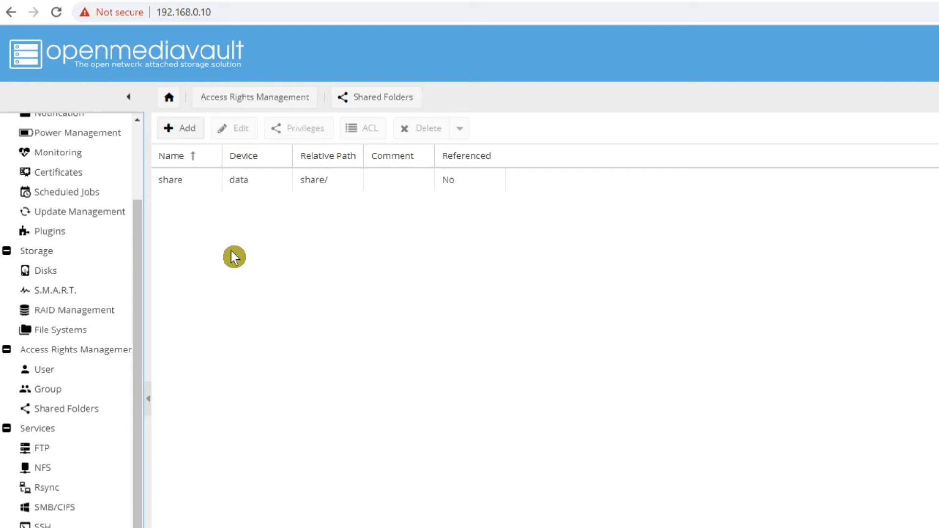
Start a new SMB/CIFS share for the shared folder share on data, with public access set to Guests allowed
click(56, 516)
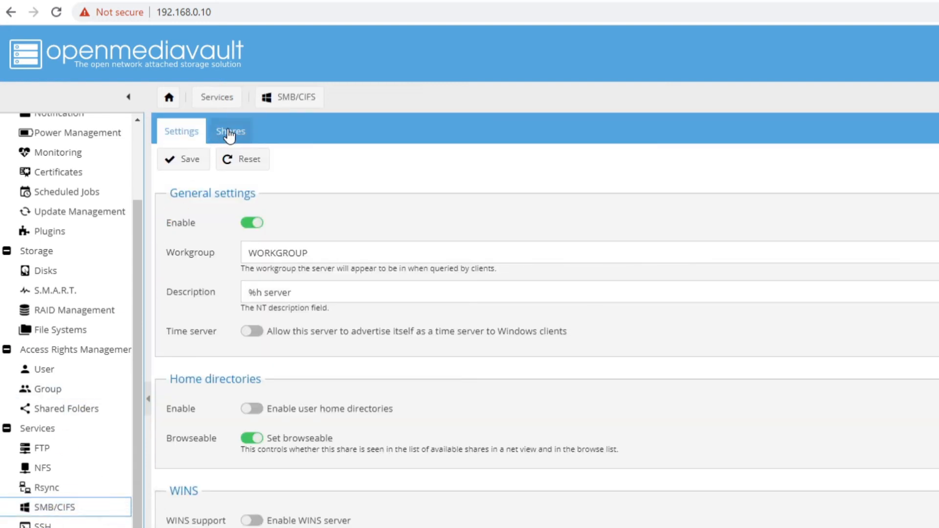
click(230, 135)
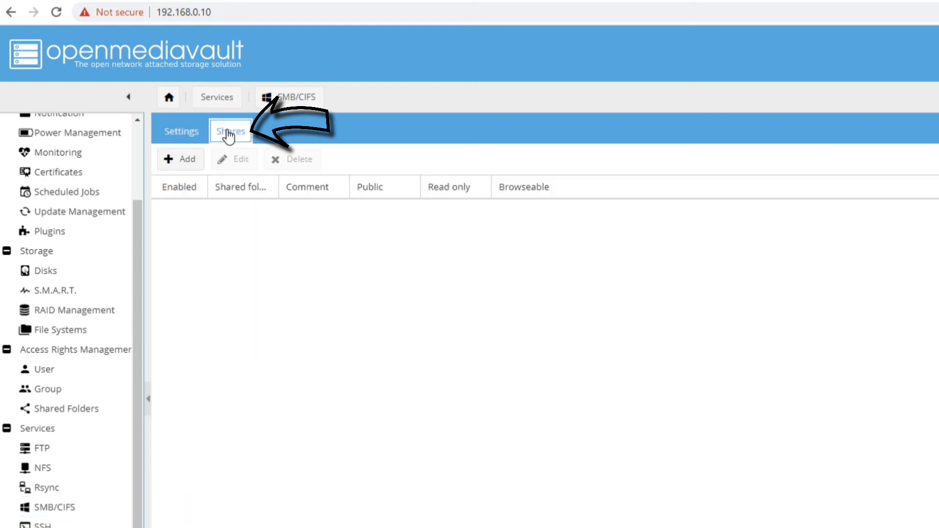
click(180, 161)
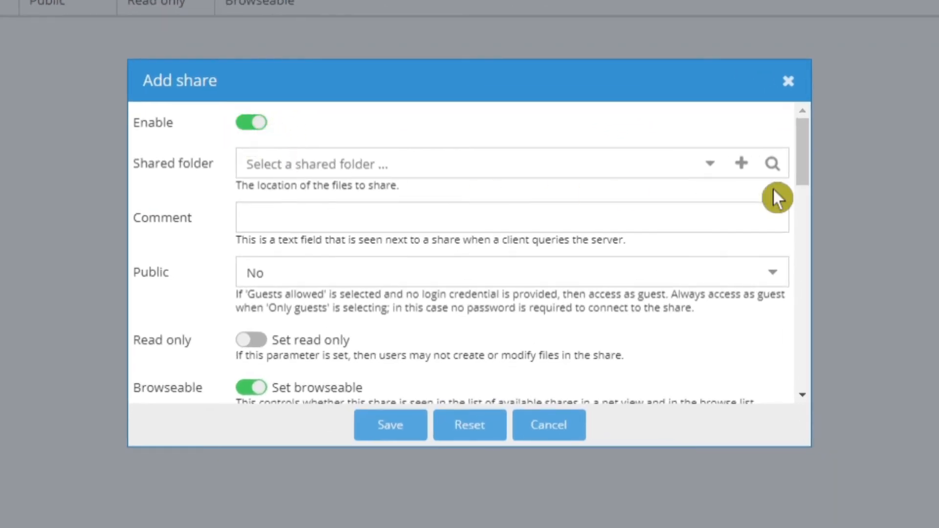
click(711, 169)
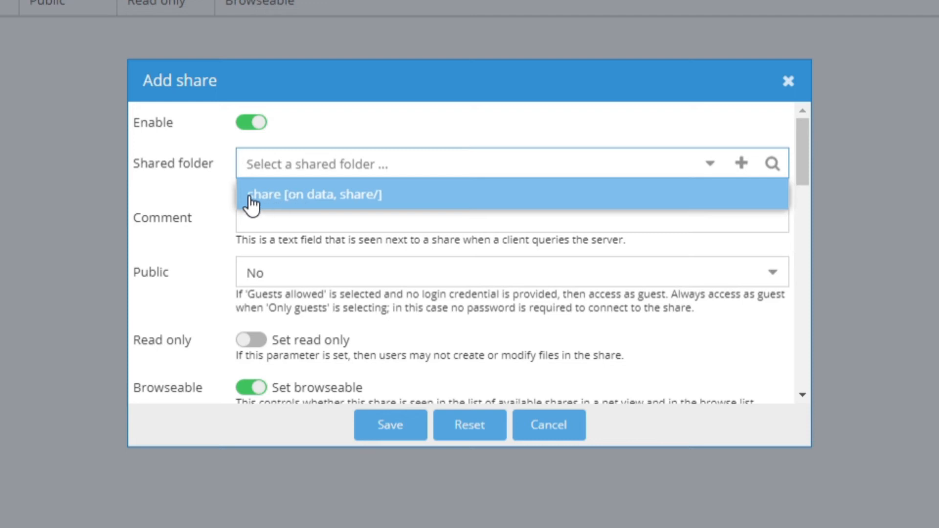
click(286, 204)
click(278, 215)
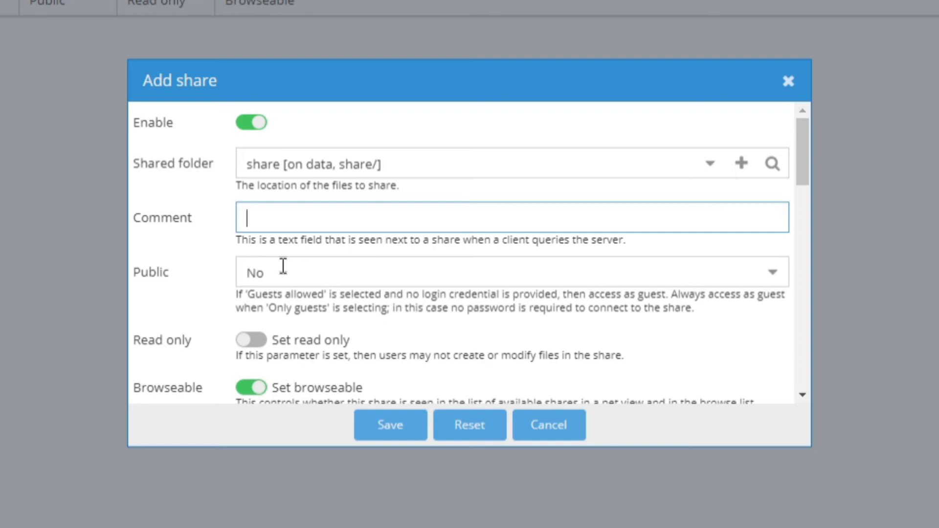
click(776, 280)
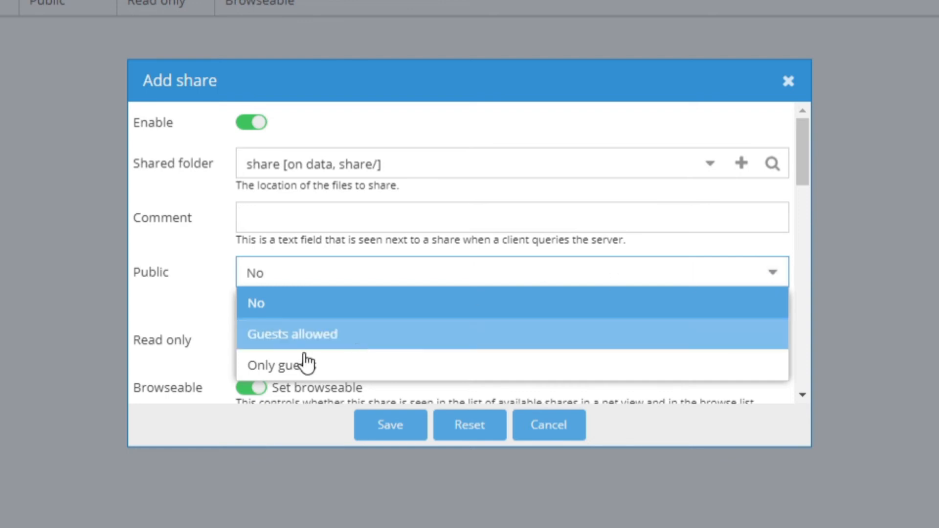
click(282, 340)
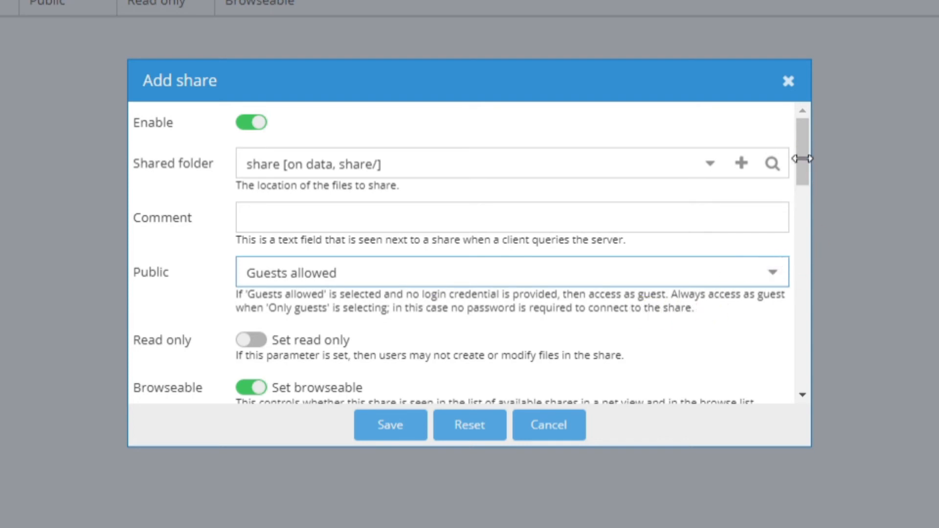
Review the remaining share options, save the SMB/CIFS share with their defaults, and apply the configuration changes
drag(809, 163, 806, 204)
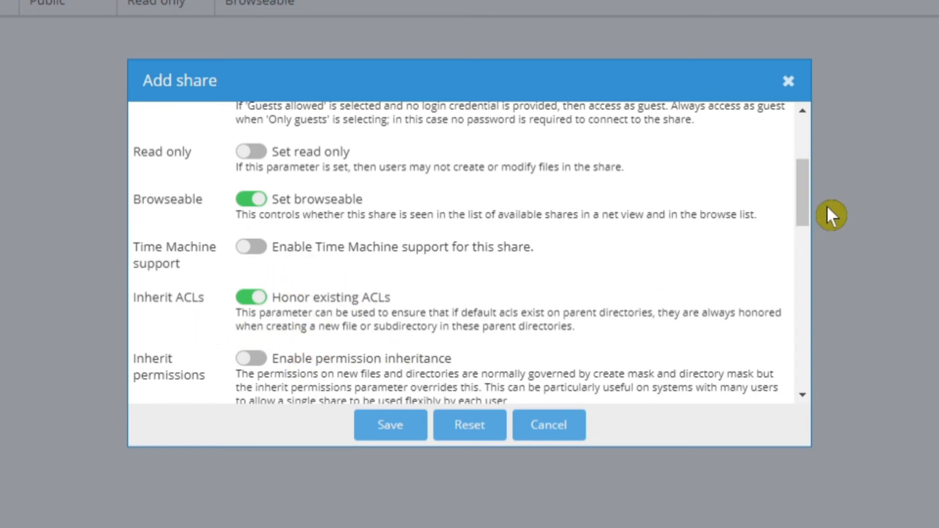
drag(807, 215, 808, 240)
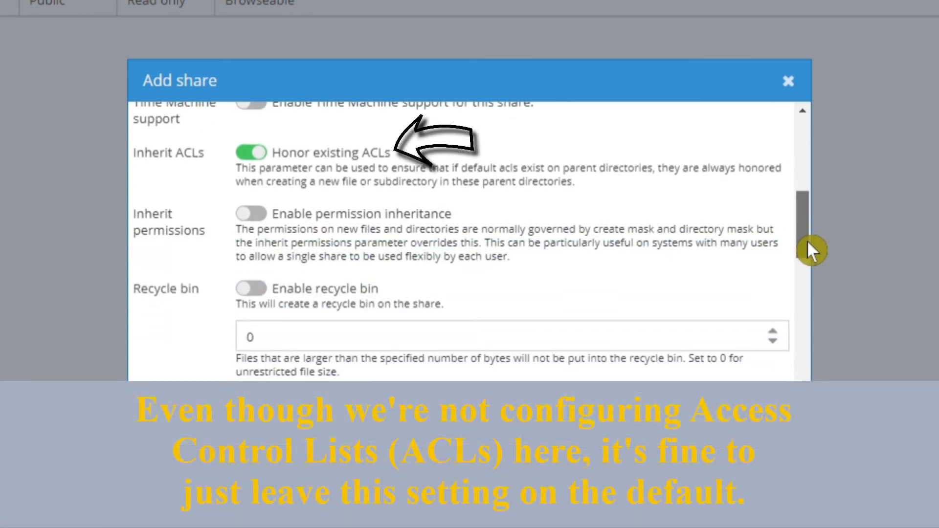
drag(807, 242, 807, 243)
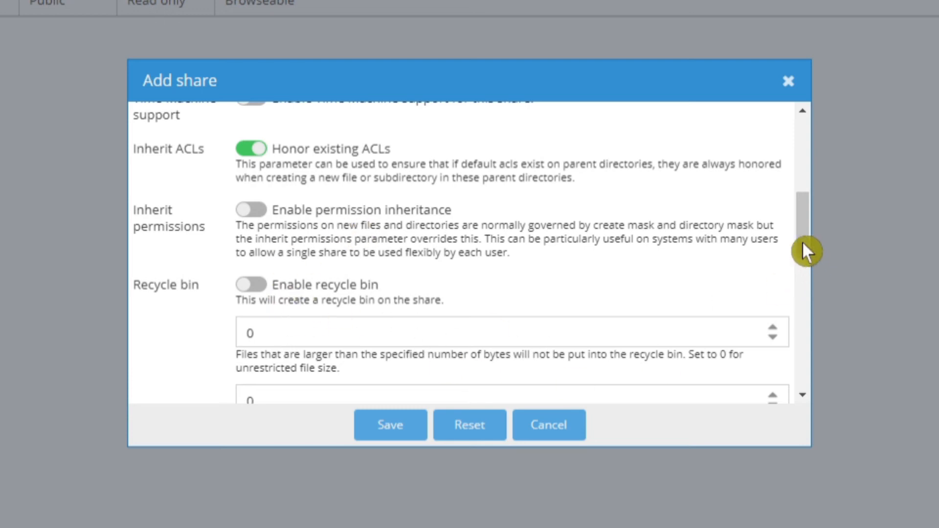
drag(804, 245, 808, 274)
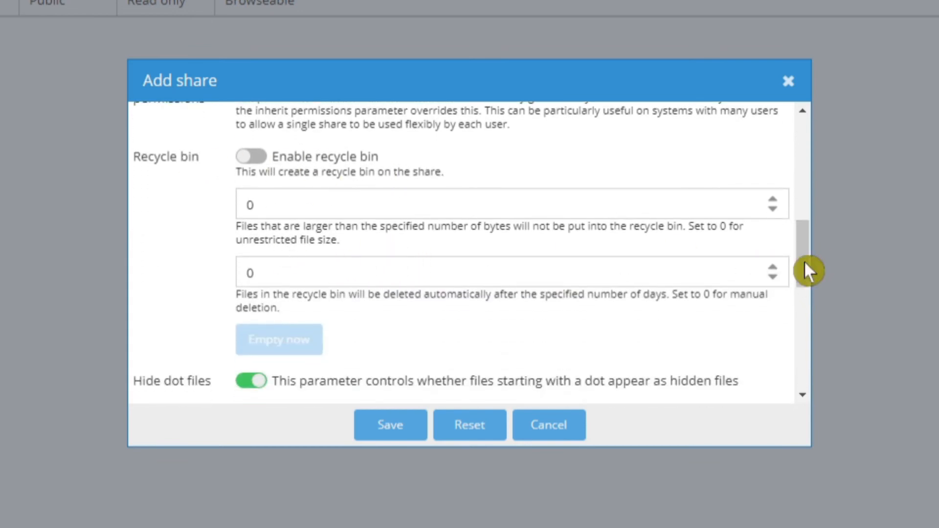
drag(803, 273, 808, 320)
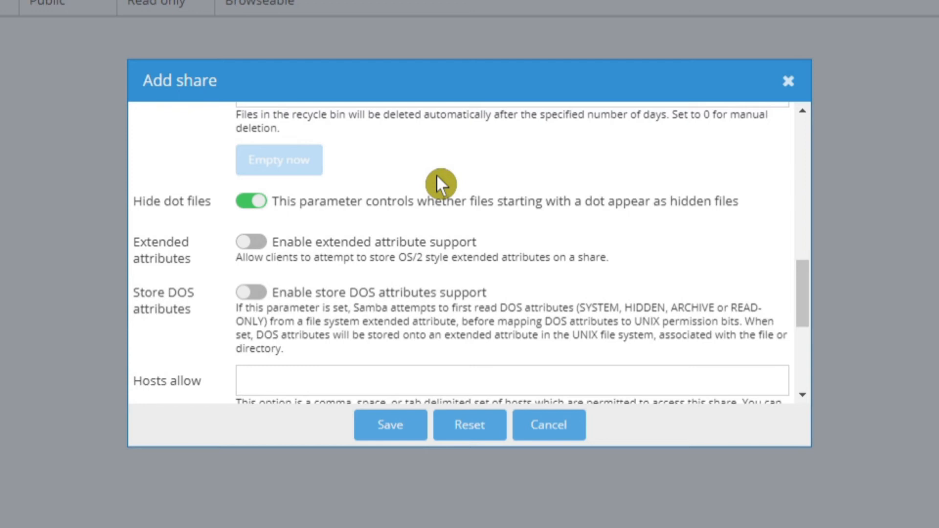
drag(808, 304, 799, 388)
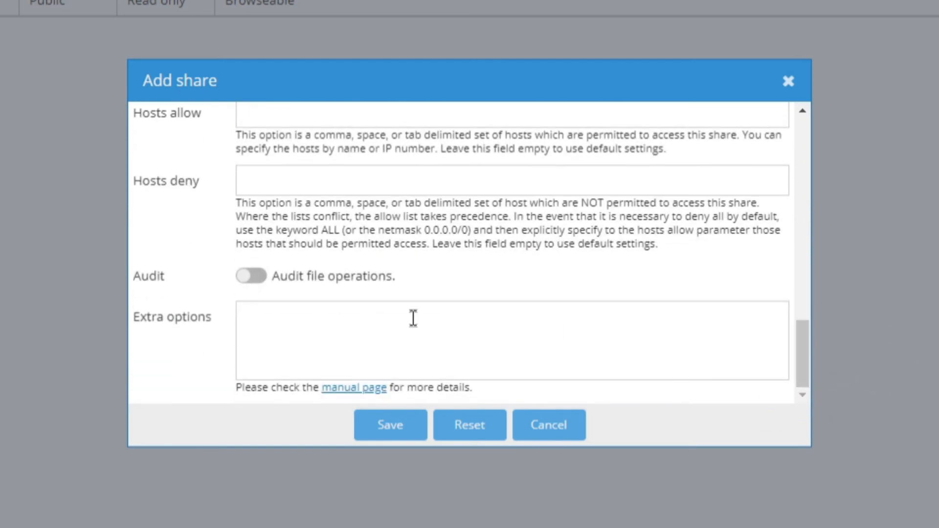
click(391, 425)
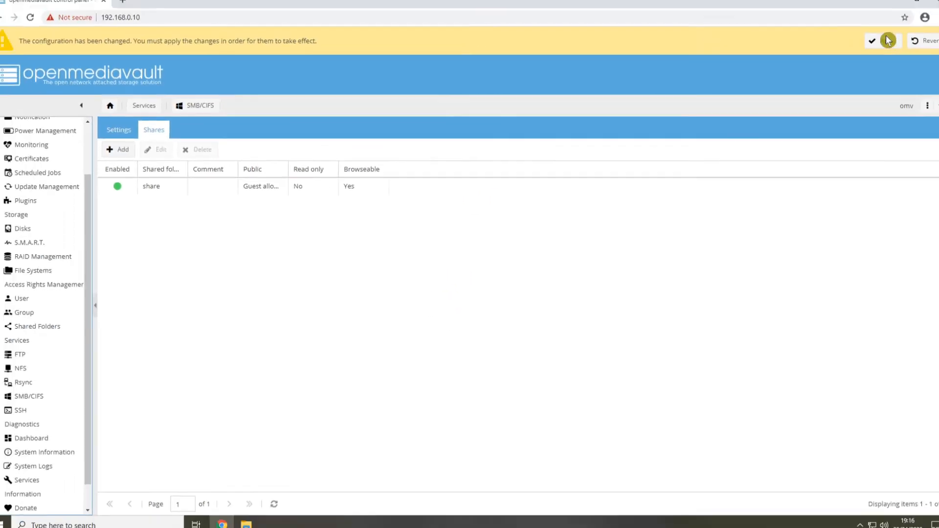
click(885, 42)
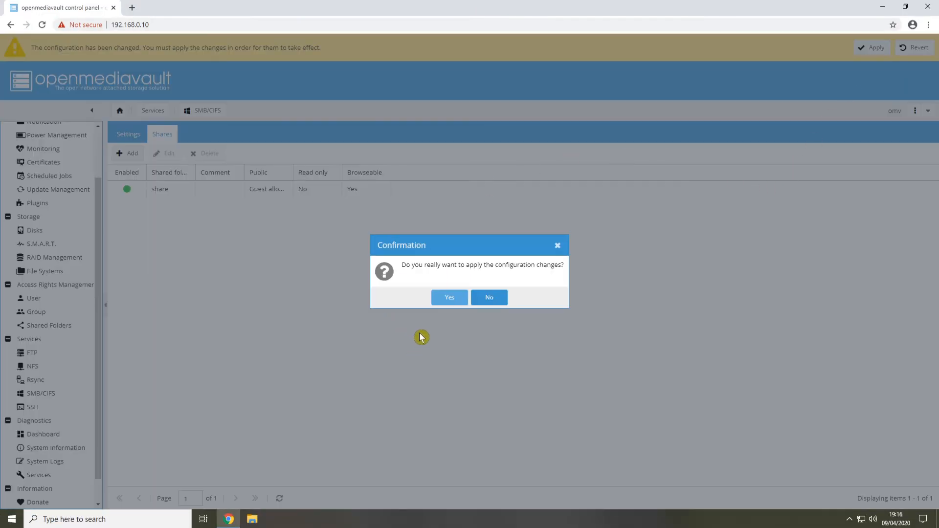
click(446, 298)
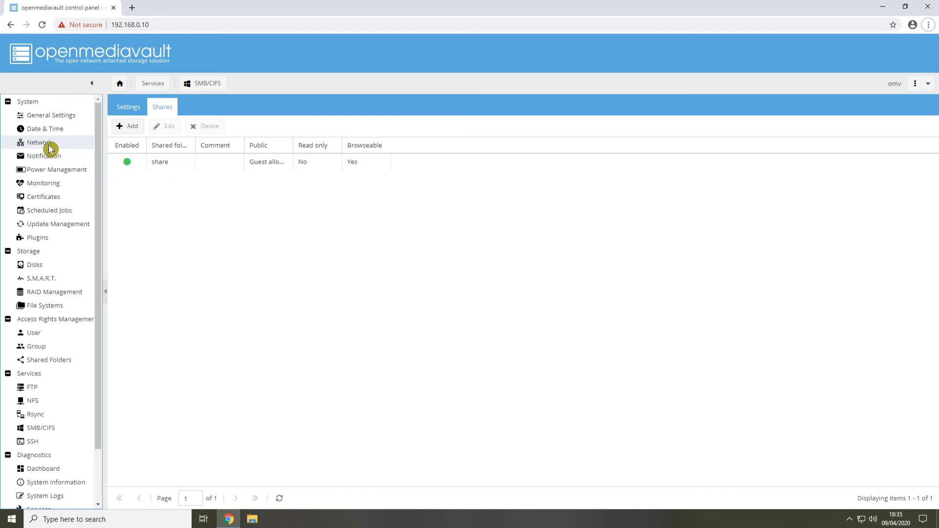
Open the Date & Time settings, and in a new Chrome window search for "time zones database" and open Wikipedia's List of tz database time zones
click(45, 133)
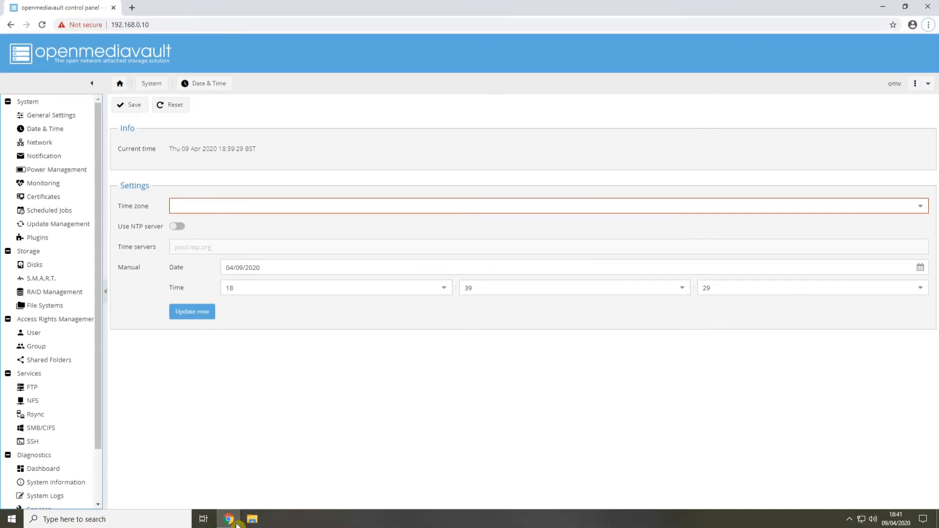
right_click(235, 523)
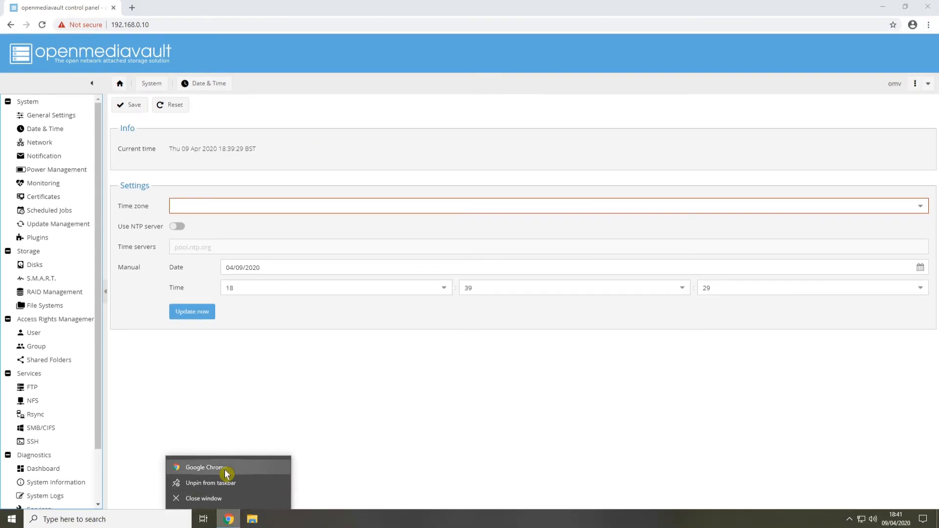
click(226, 471)
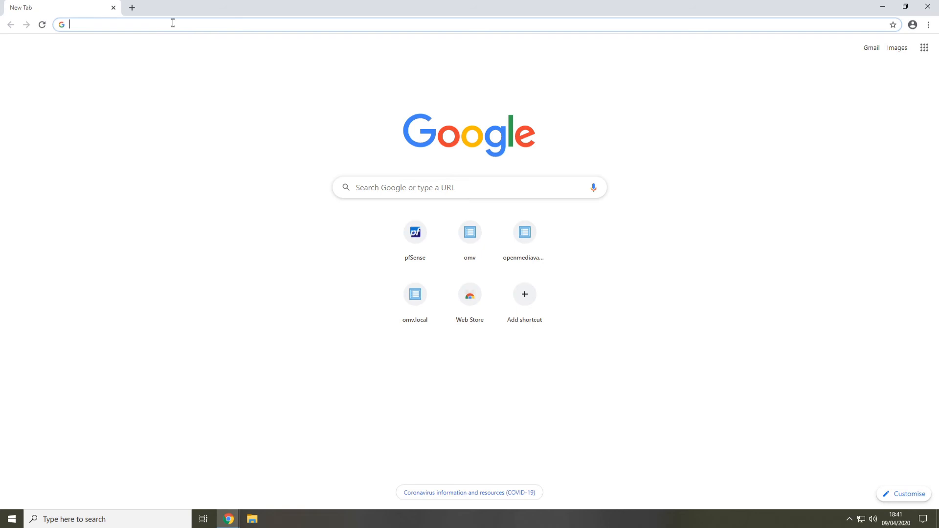
text(tim)
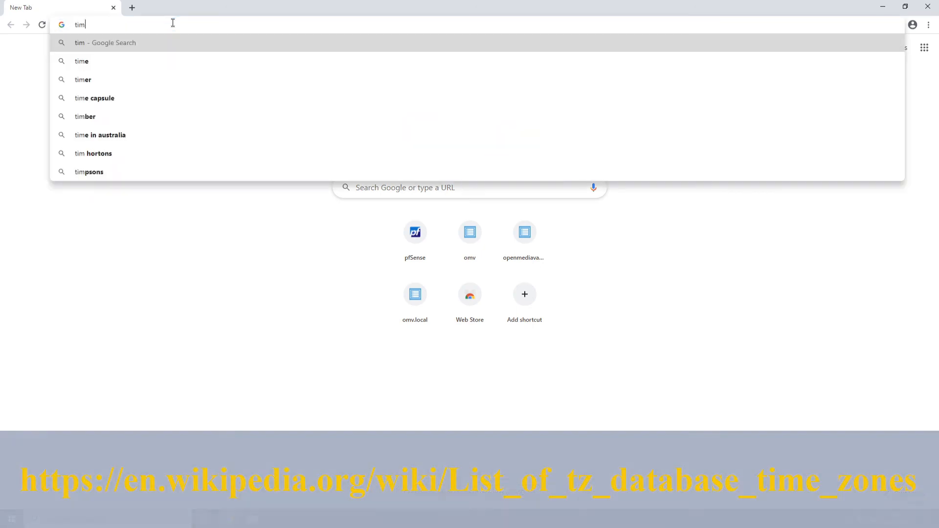
text(e zones)
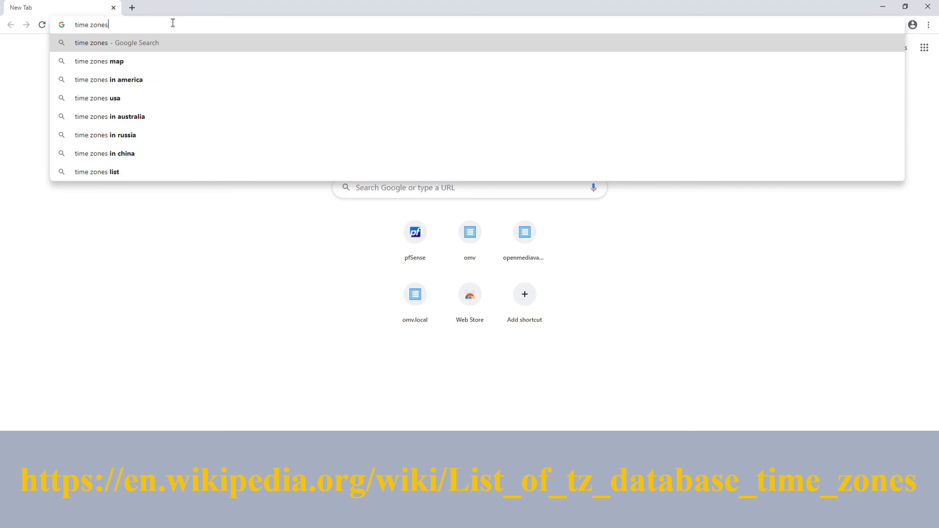
text( database)
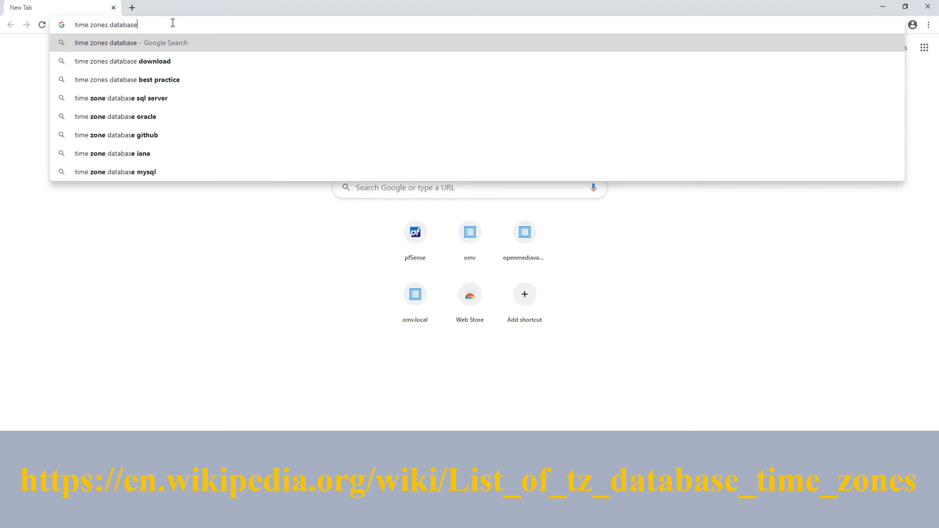
key(Return)
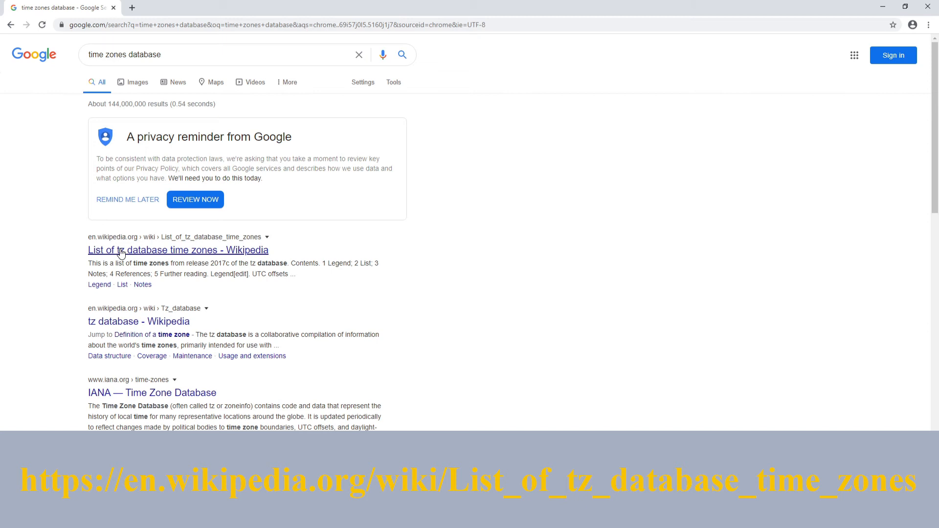
click(184, 254)
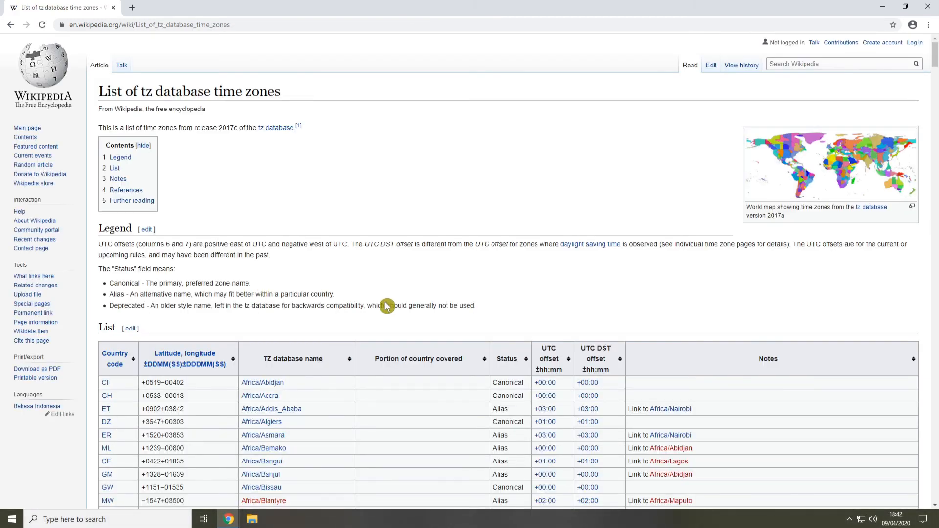
Find "london" on the tz database page, step through the matches to the GB entry Europe/London, and close that Chrome window
scroll(377, 302, down, 1)
scroll(382, 304, down, 10)
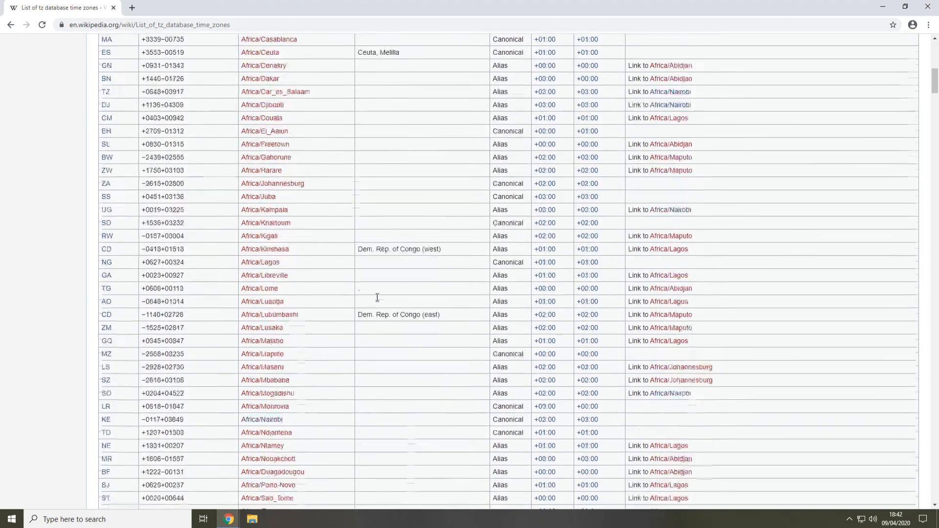
scroll(384, 304, up, 12)
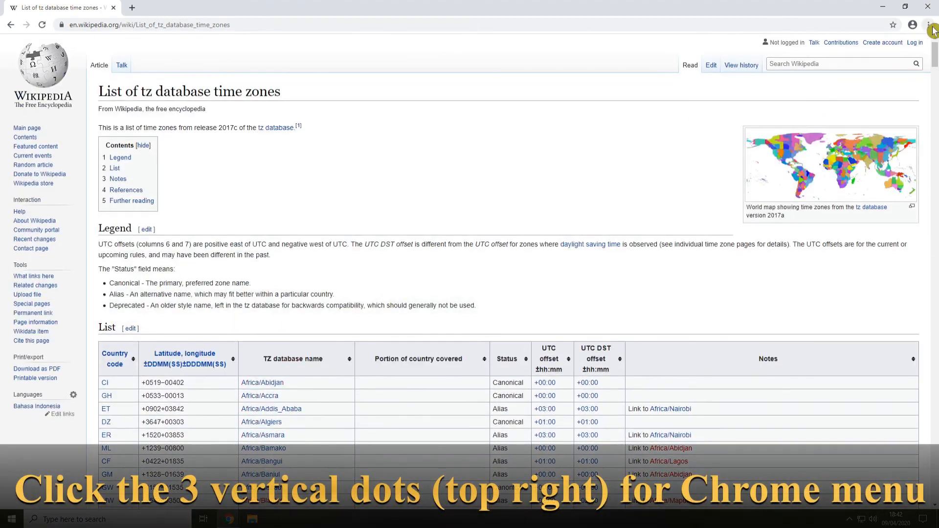
click(929, 24)
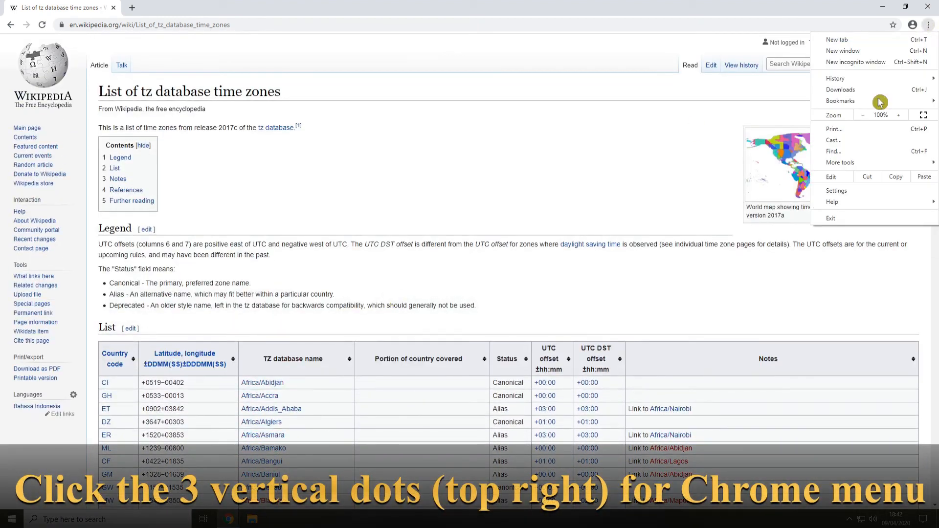
click(834, 152)
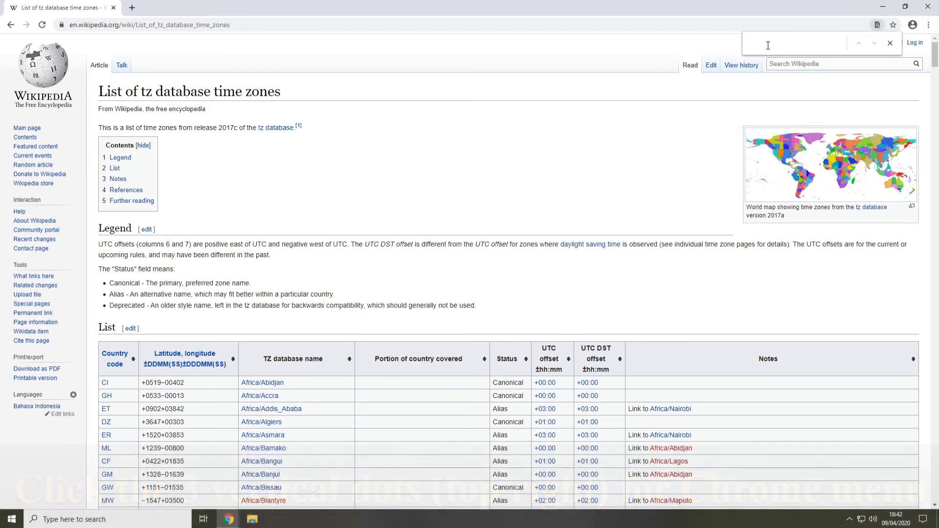
text(london)
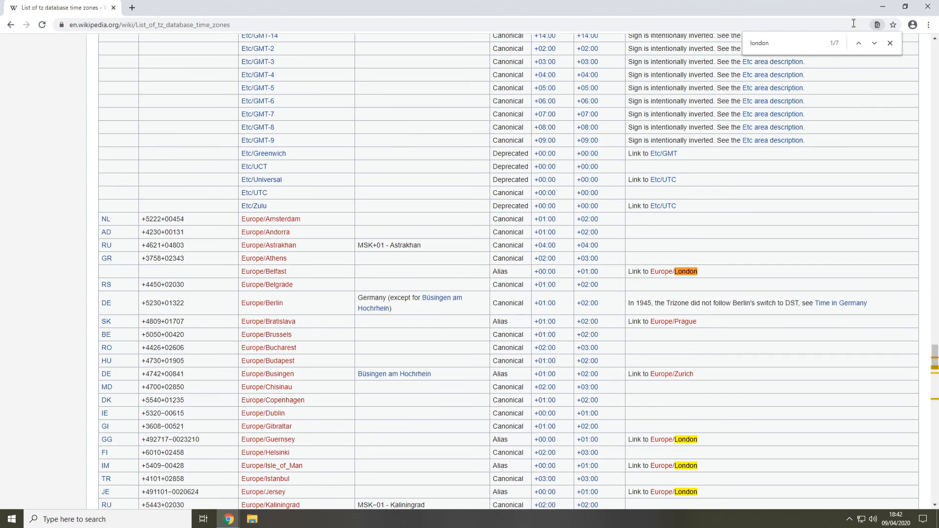
click(876, 44)
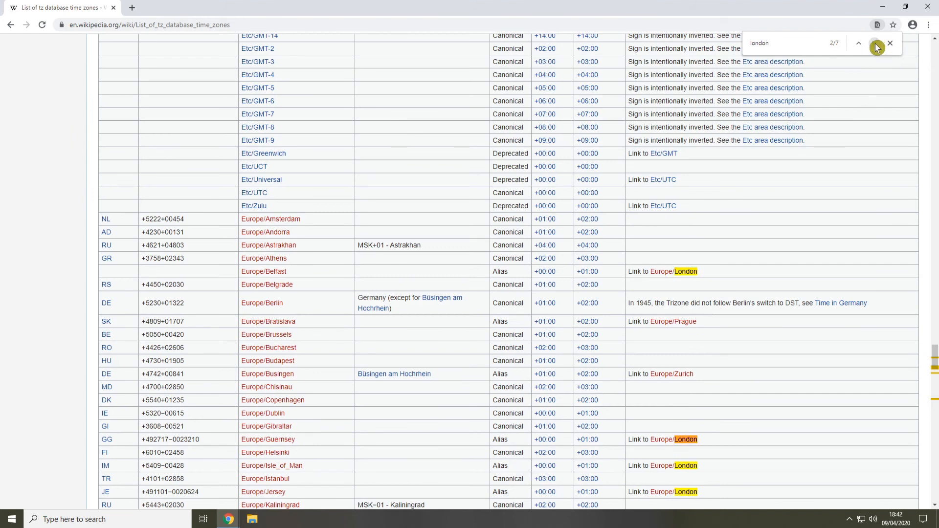
click(875, 44)
click(876, 44)
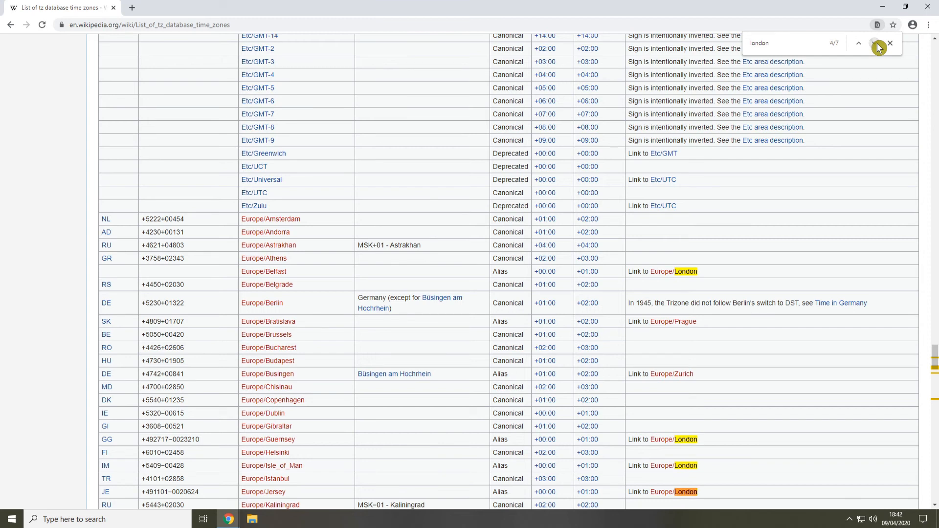
click(875, 44)
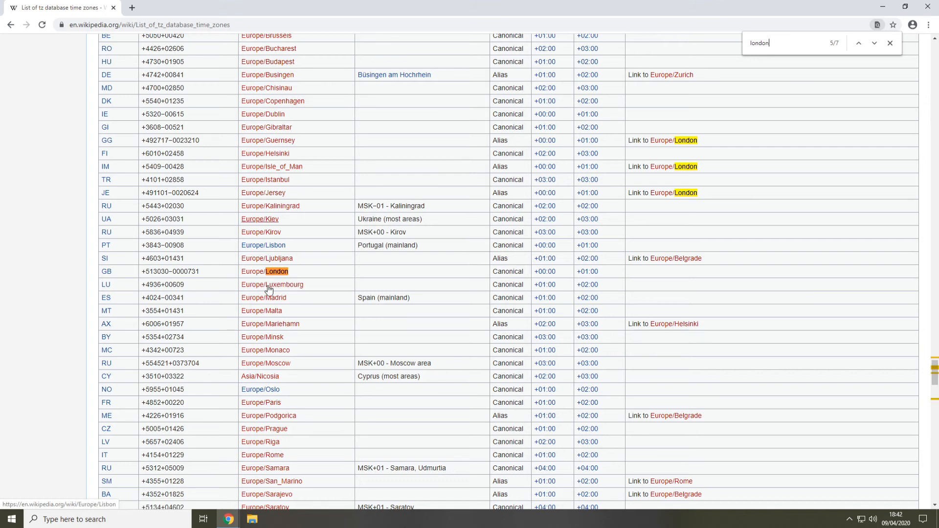
click(304, 280)
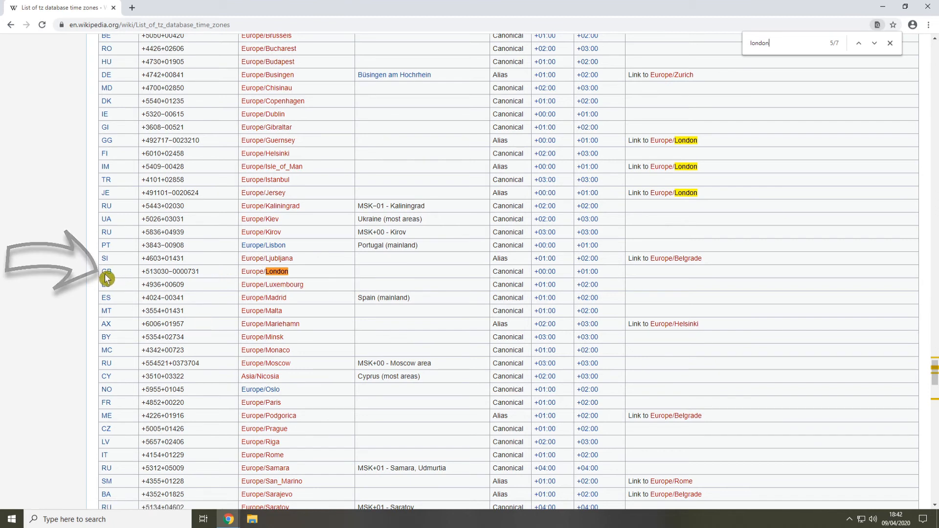
mouse_move(104, 276)
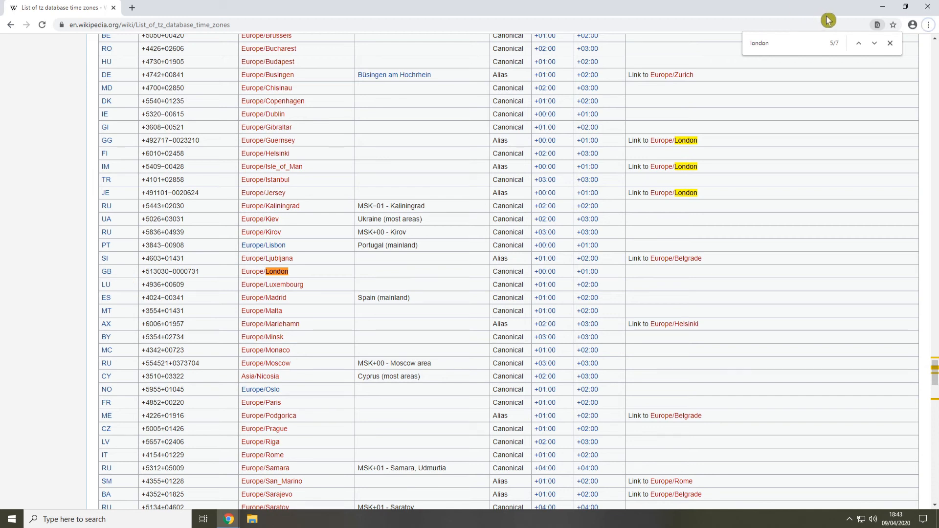
click(929, 7)
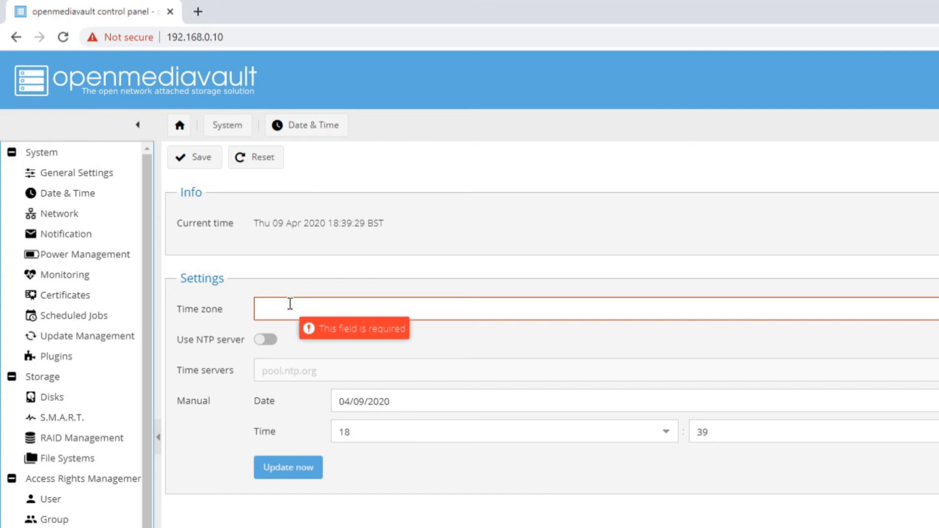
Set the Date & Time time zone to Europe/London and enable Use NTP server
click(291, 303)
text(Europe/London)
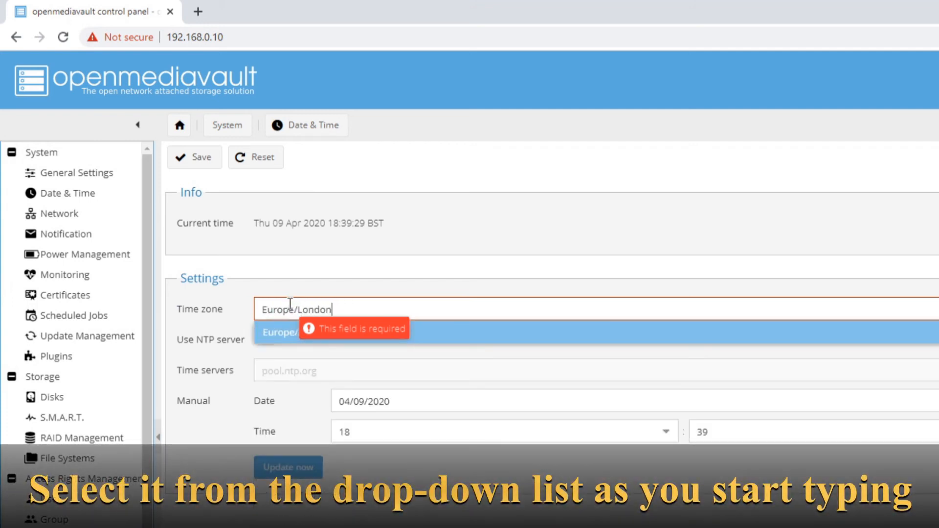
click(276, 335)
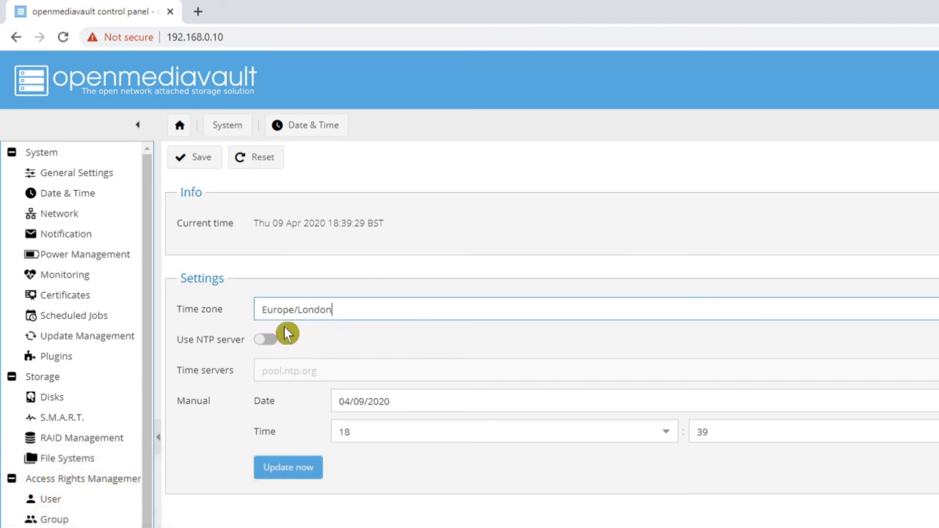
click(265, 345)
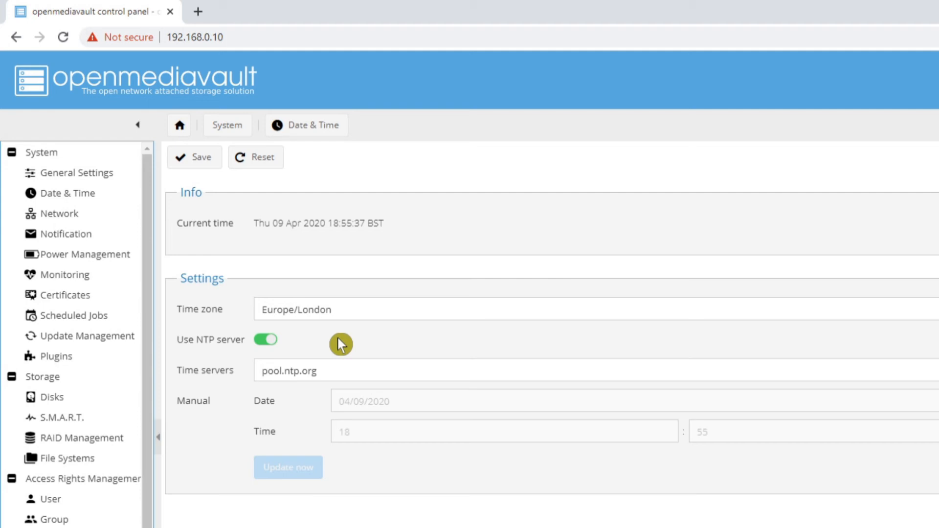
Save the Date & Time settings and apply the configuration changes
click(194, 159)
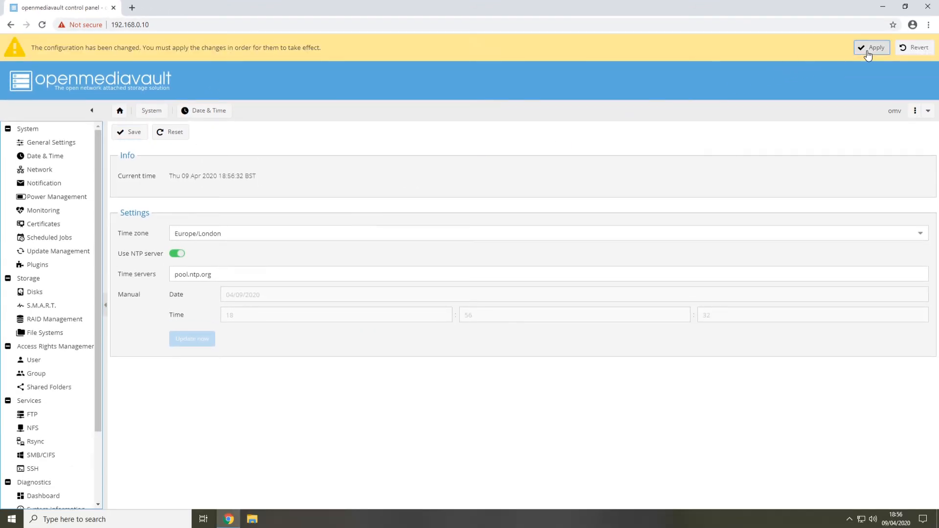
click(871, 51)
click(442, 299)
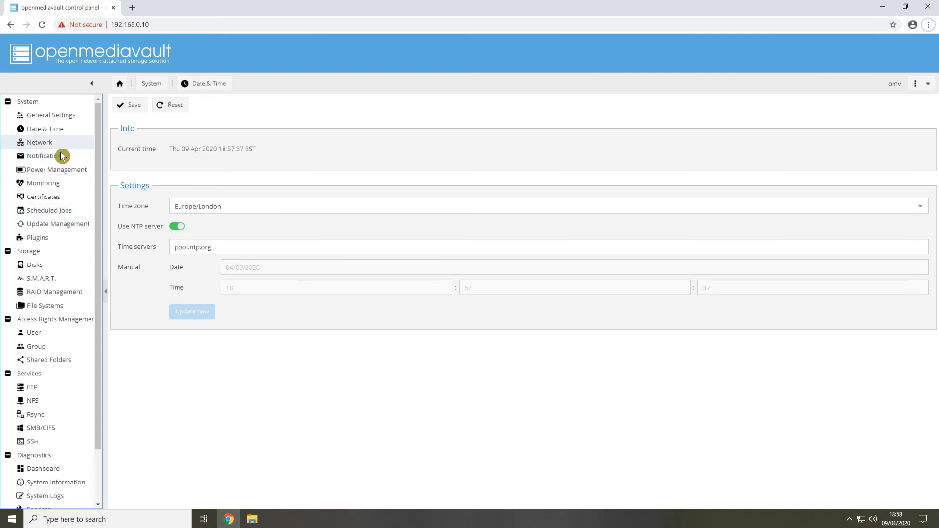
click(56, 202)
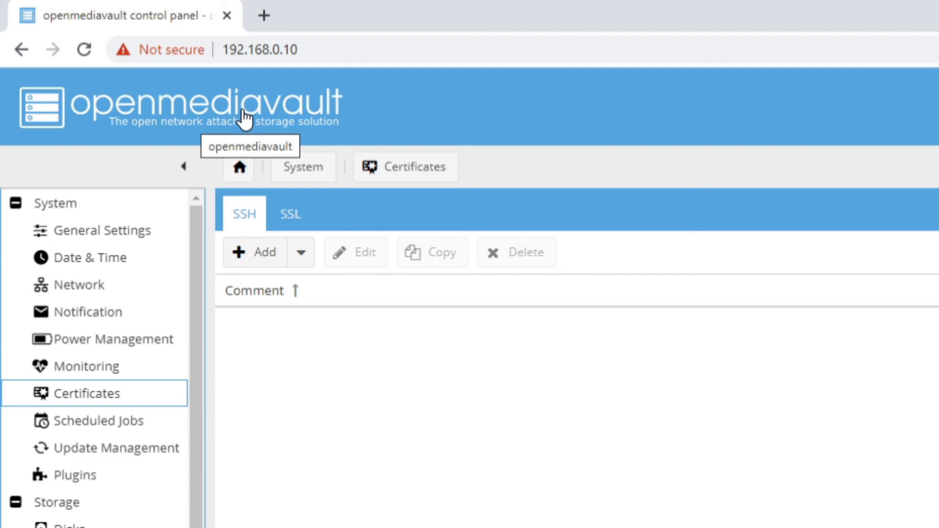
click(346, 349)
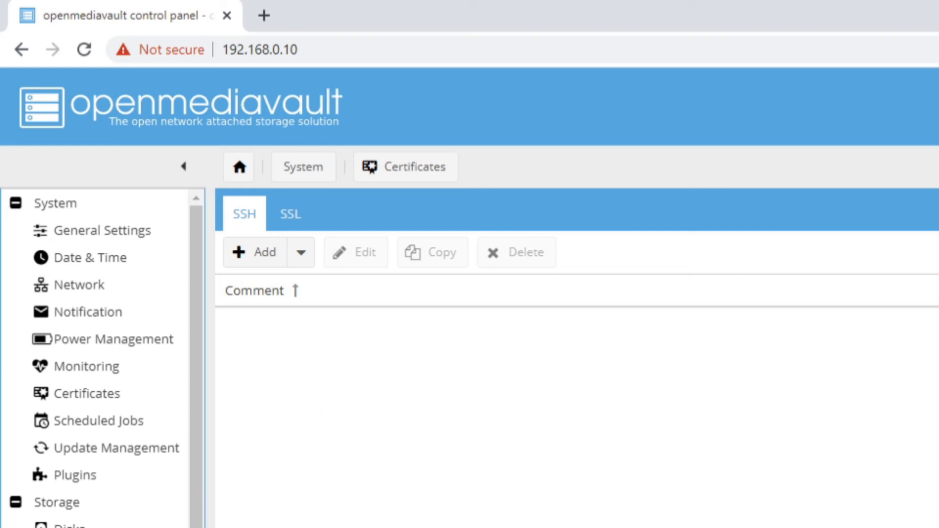
Select and install all available packages in Update Management, then check for further updates
click(91, 449)
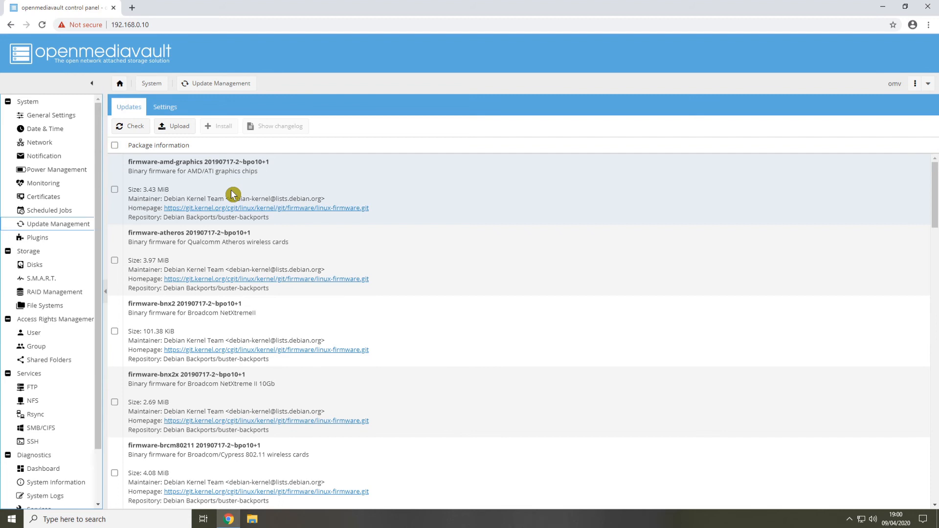
click(115, 146)
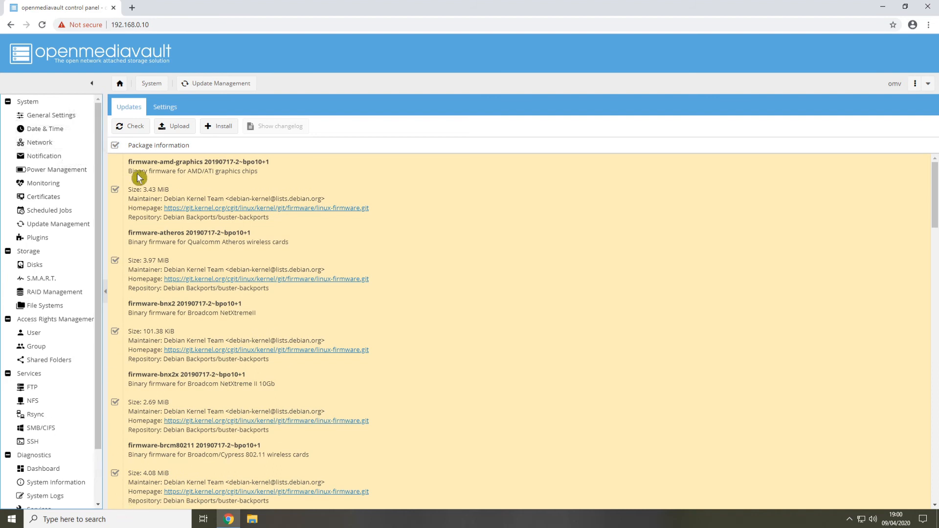
click(223, 127)
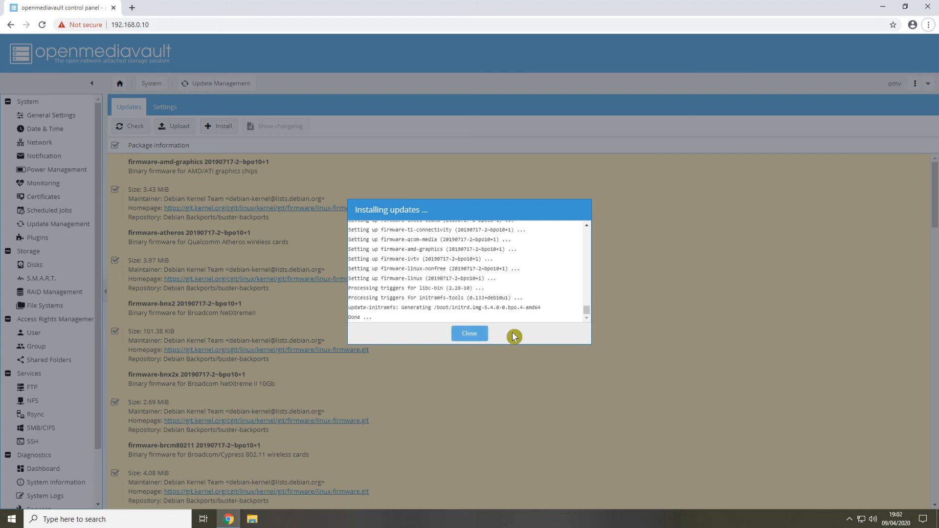
click(475, 334)
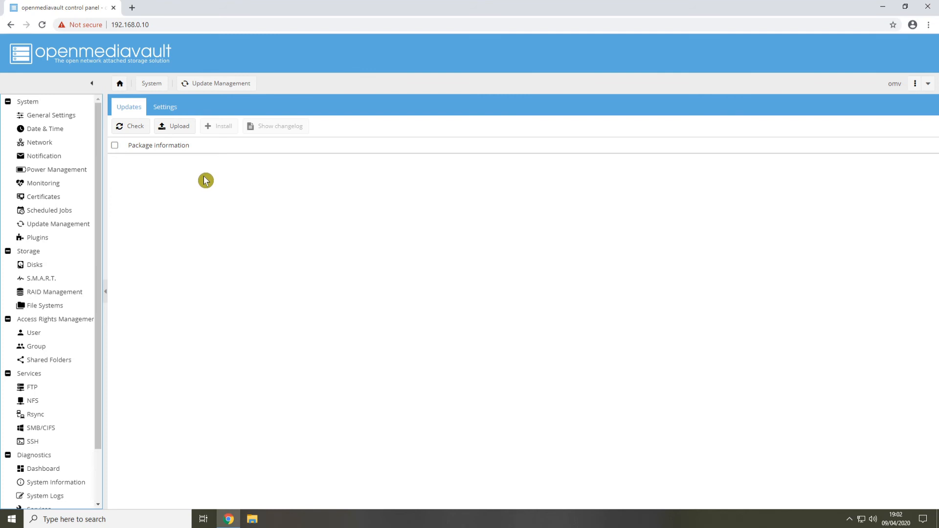
click(119, 128)
click(51, 225)
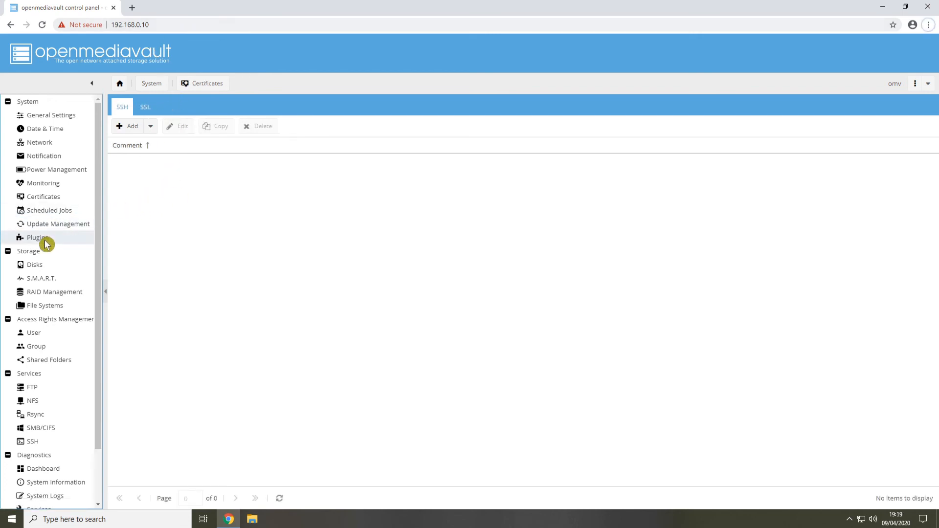
Open the Plugins page and look through the available openmediavault plugins
click(44, 240)
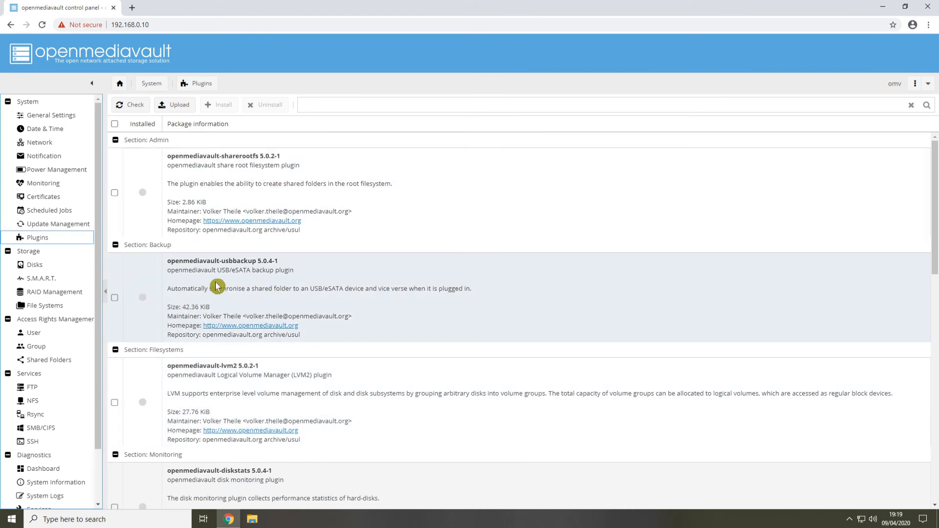
scroll(267, 327, down, 15)
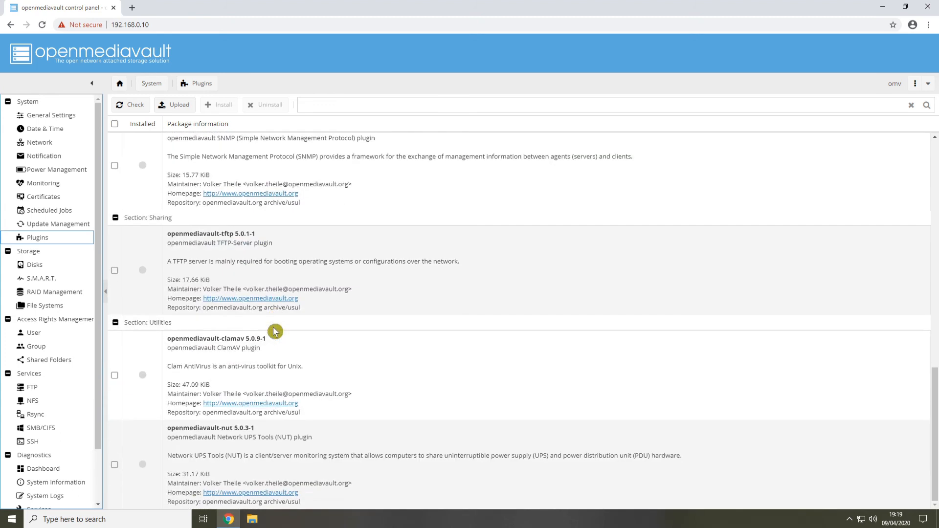
scroll(252, 341, up, 5)
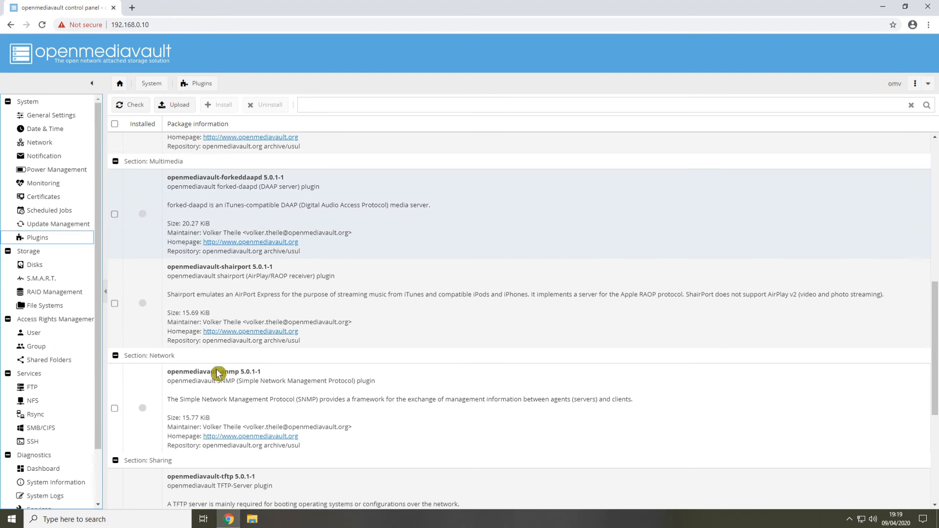
Search for "omv-extras" in a new browser tab, open omv-extras.org, and follow its guide to the plugin download links
key(ctrl+t)
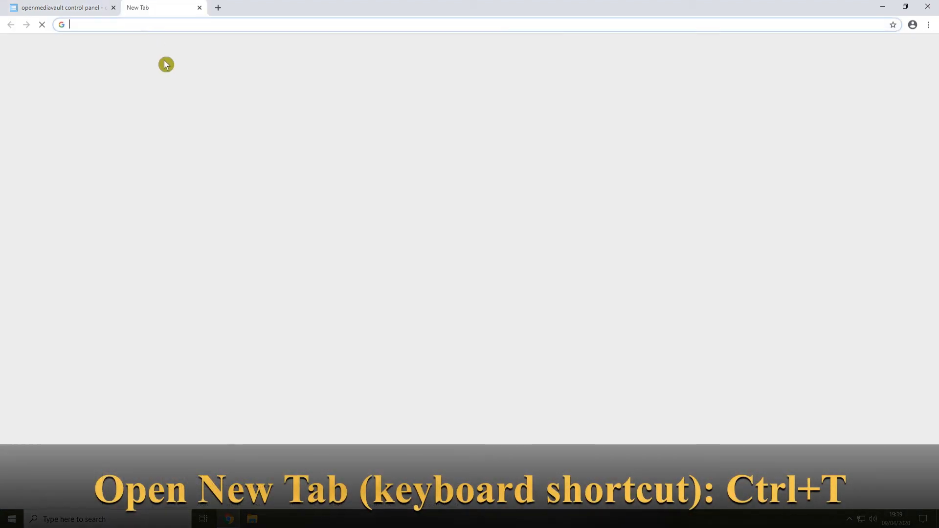
click(413, 181)
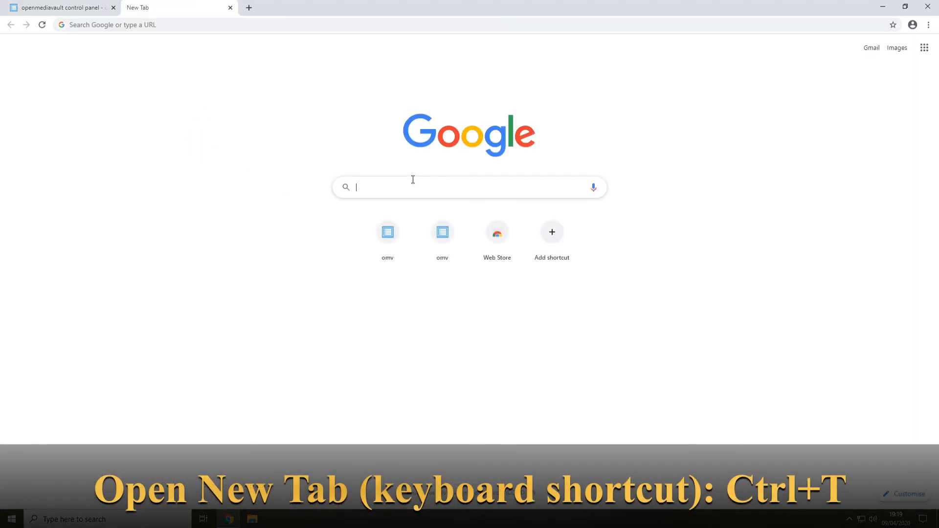
text(omv)
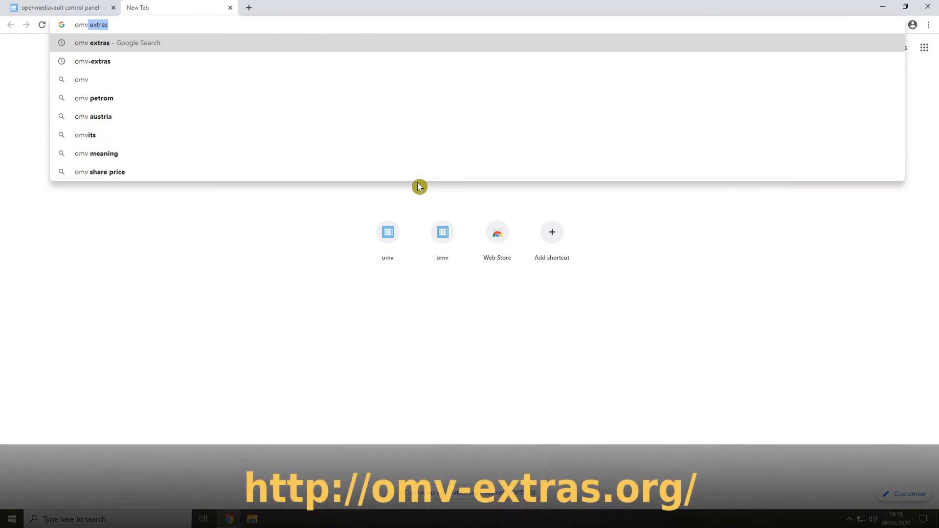
text(-extras)
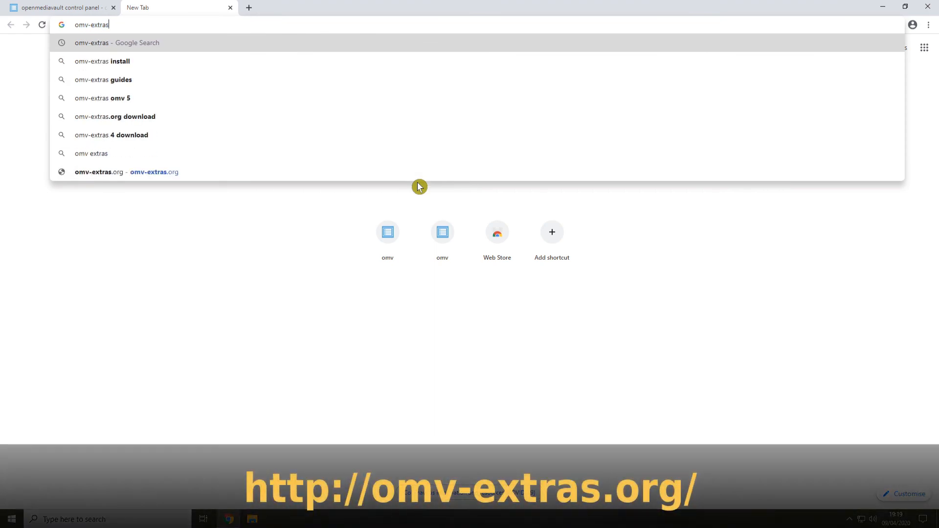
key(Return)
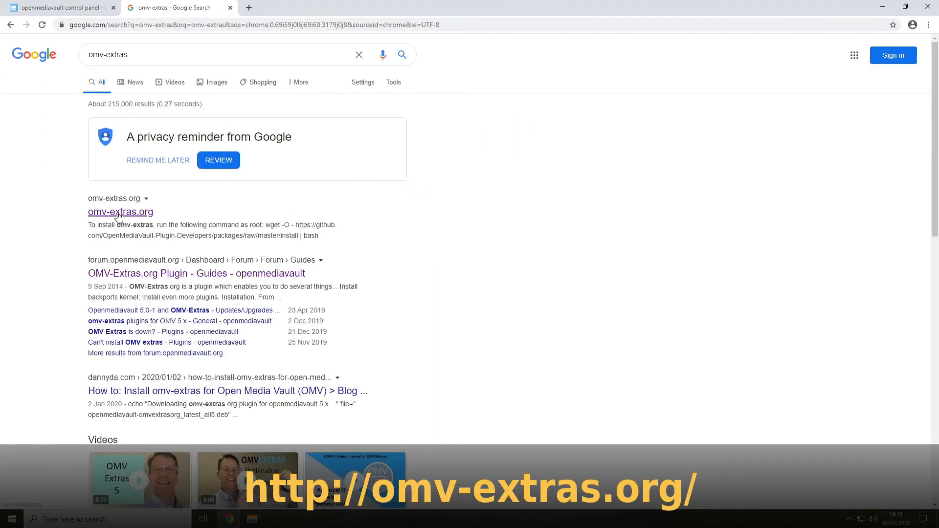
click(119, 214)
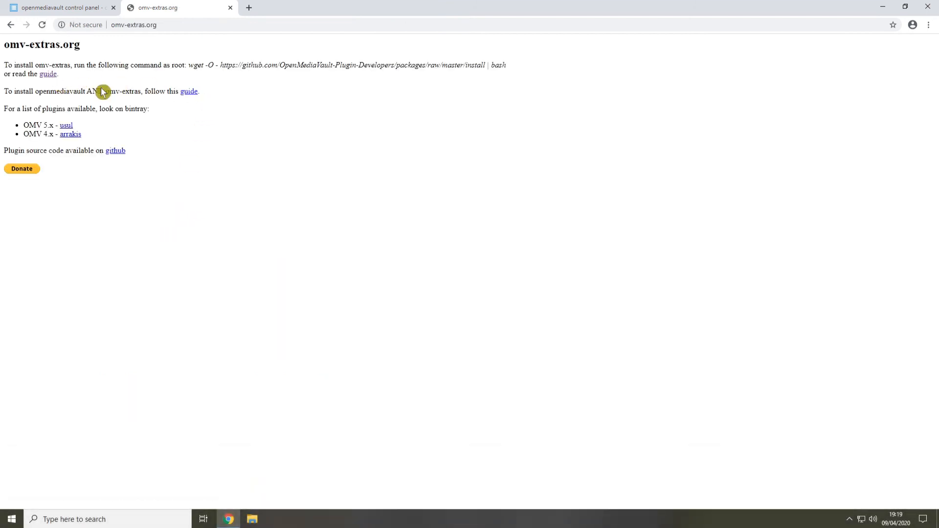
click(49, 75)
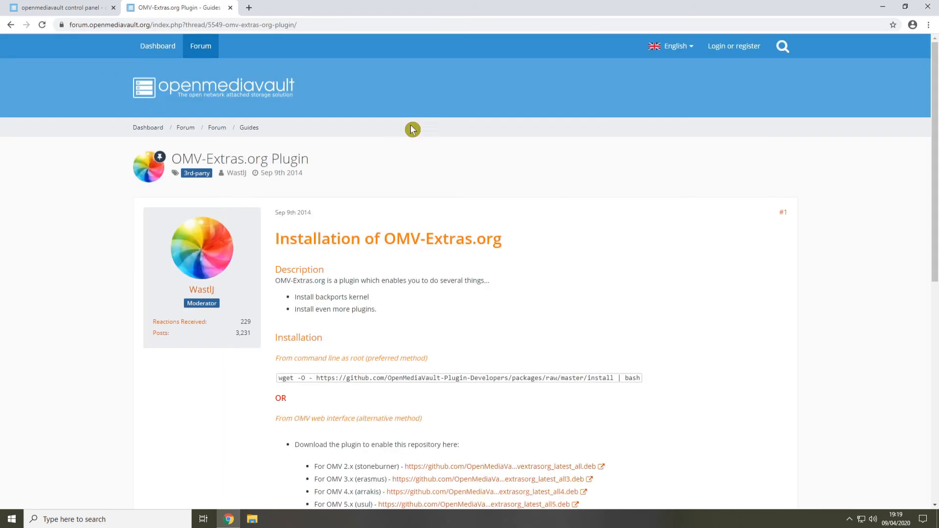
scroll(409, 308, down, 6)
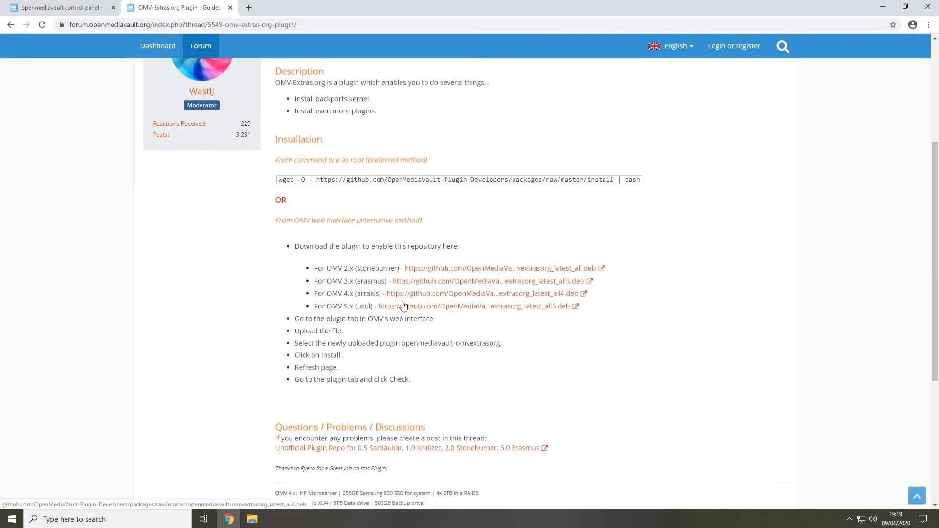
Download the OMV 5.x (usul) plugin package and locate it in the Downloads folder in File Explorer
scroll(426, 306, up, 1)
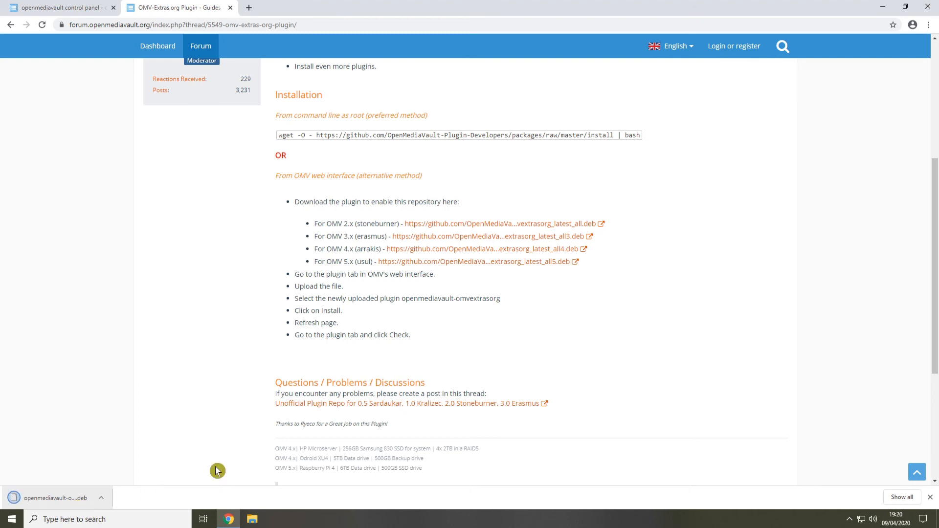
click(884, 6)
click(255, 523)
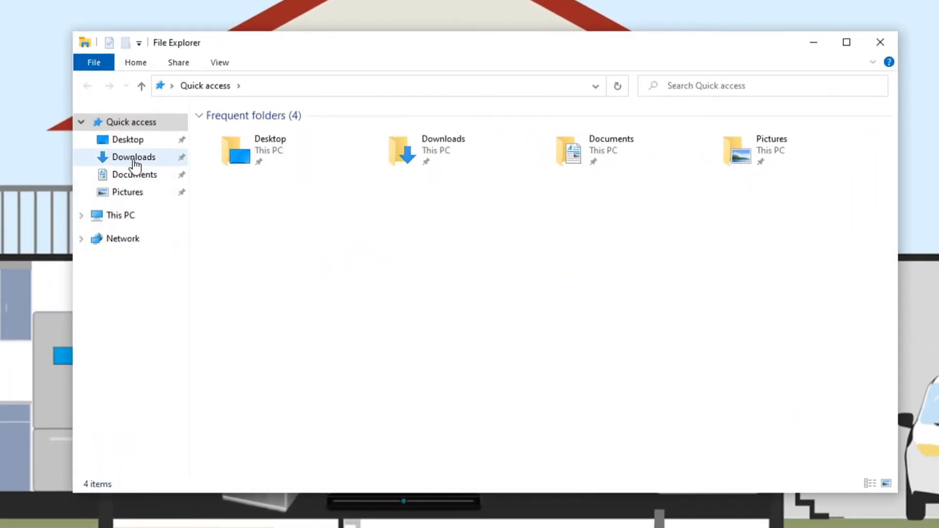
click(133, 157)
click(258, 135)
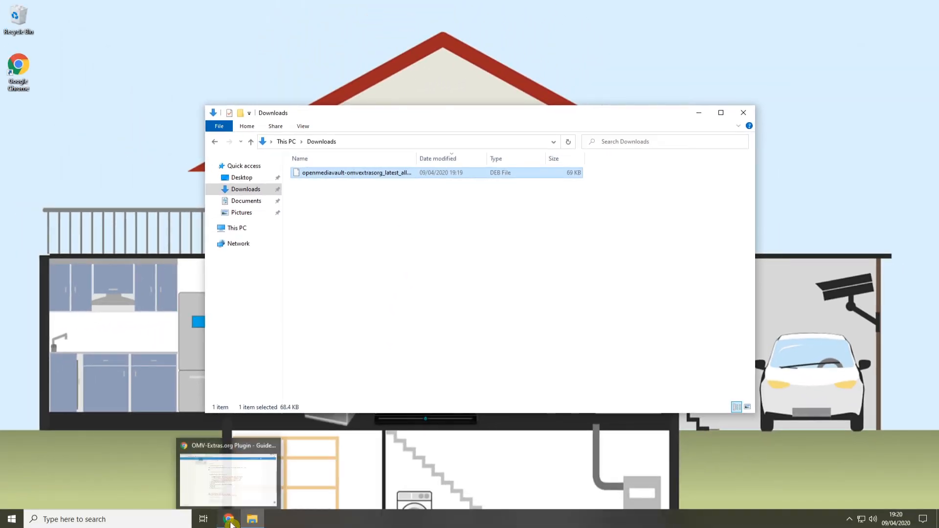
Close the guide page in Chrome and upload openmediavault-omvextrasorg_latest_all5.deb from Downloads as a plugin in the control panel
click(230, 520)
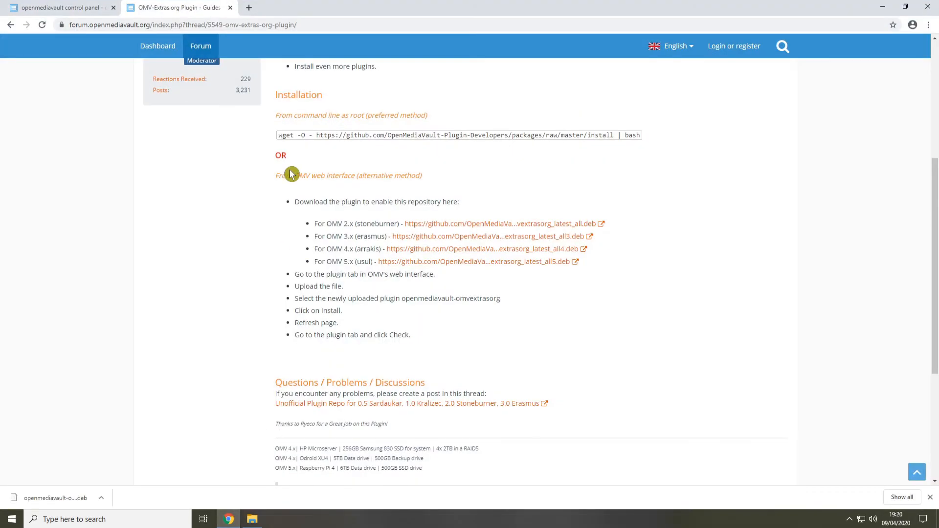
click(231, 8)
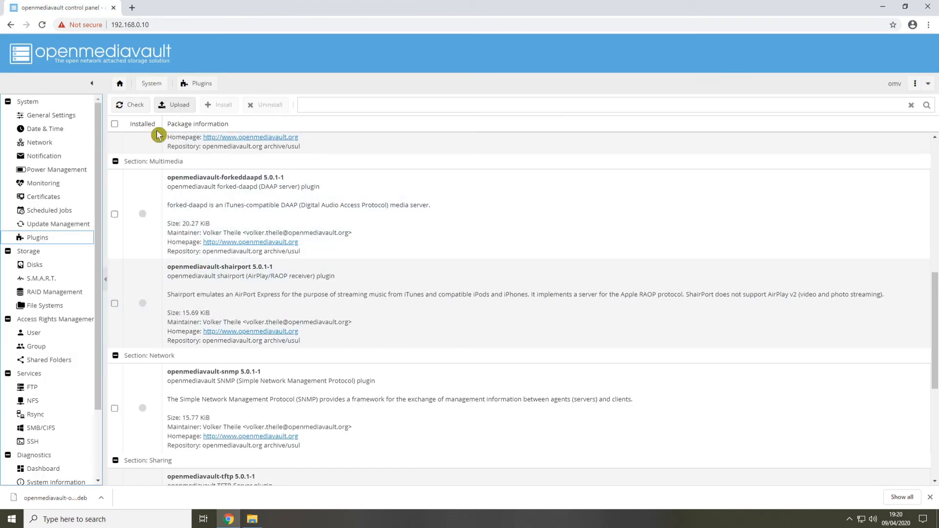
click(180, 105)
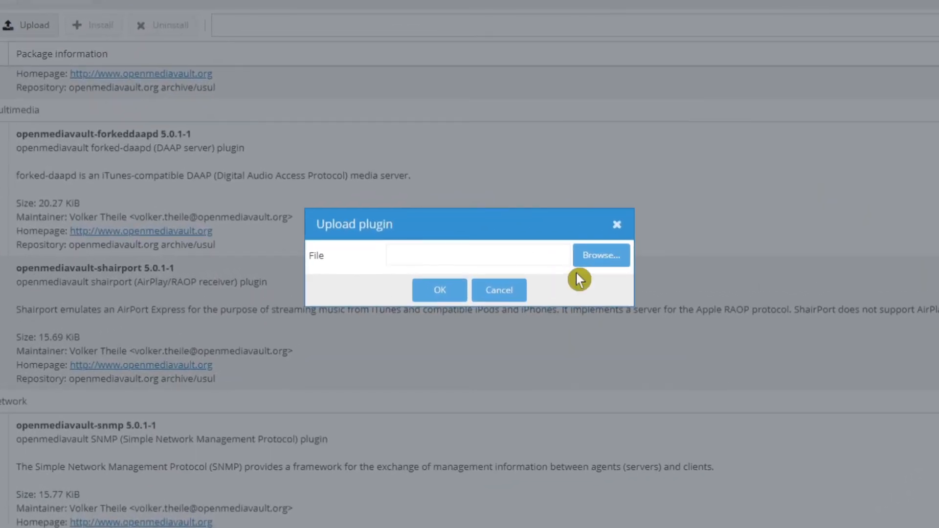
click(592, 256)
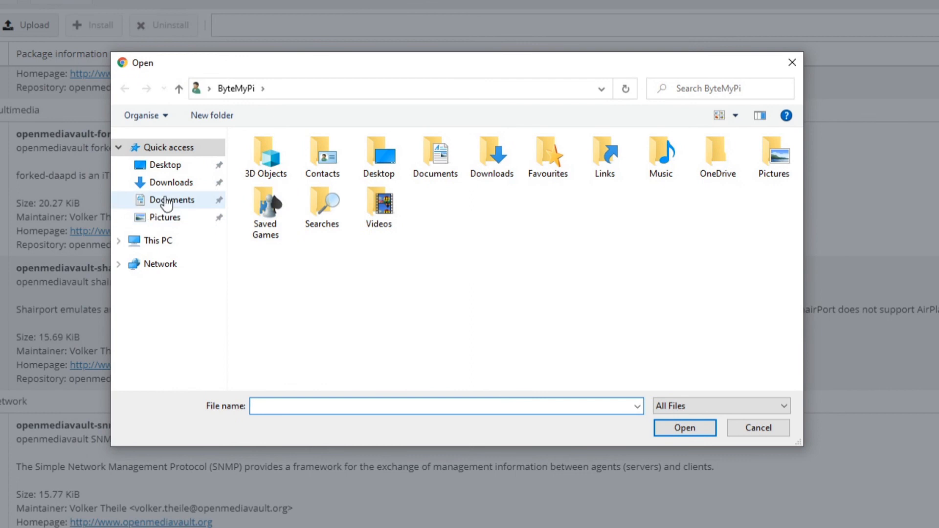
click(174, 184)
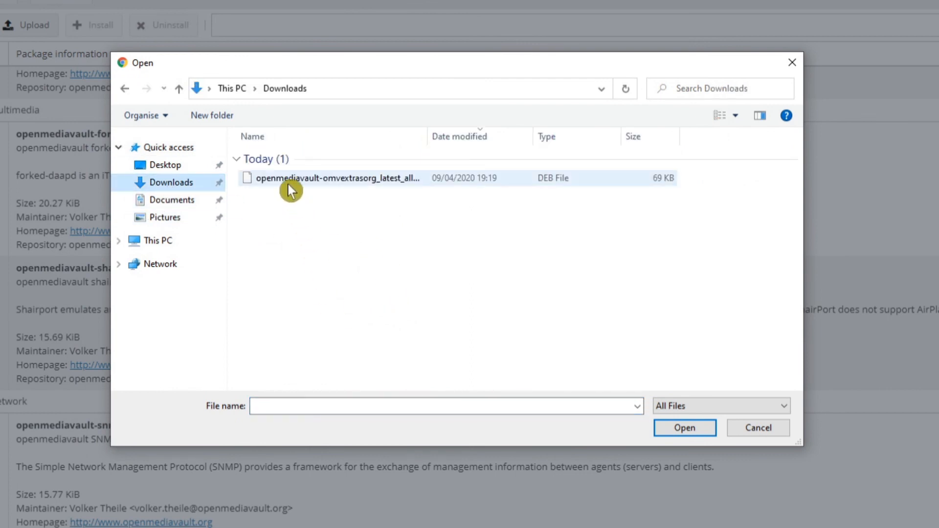
click(289, 184)
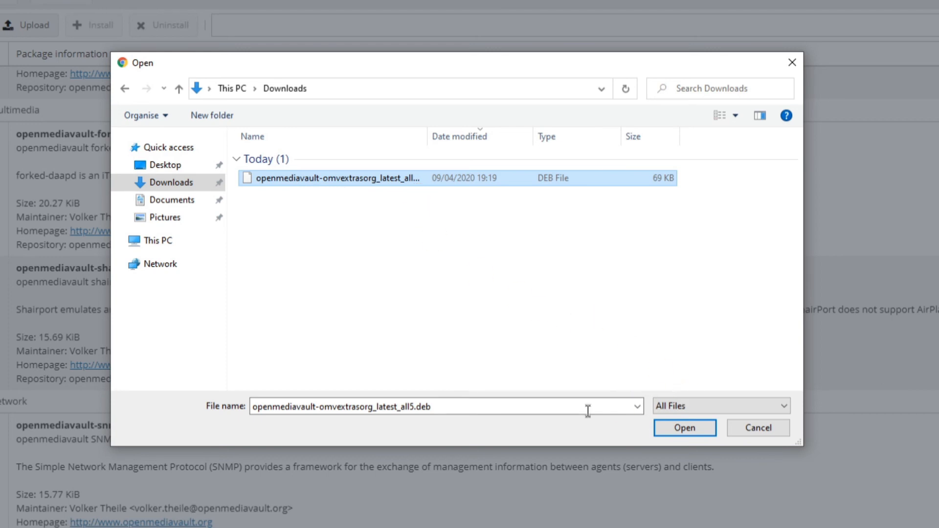
click(683, 429)
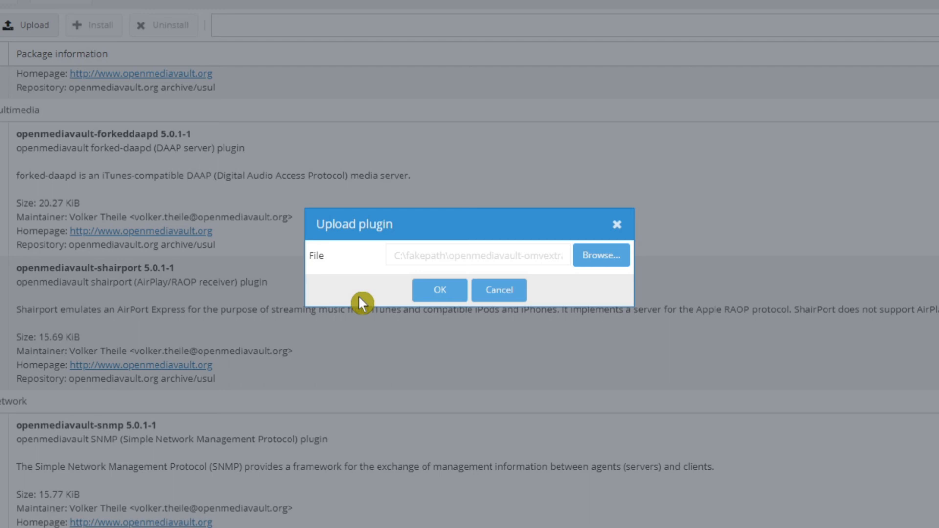
click(455, 296)
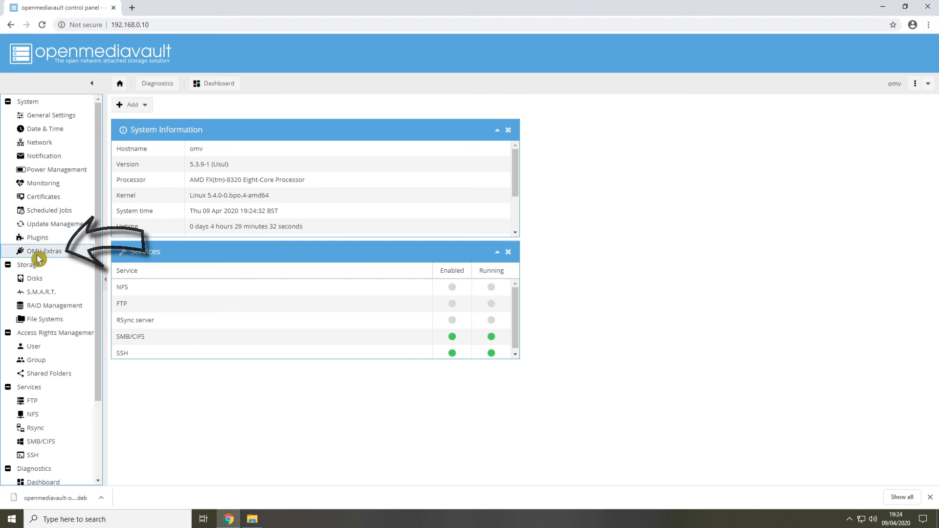
Open the OMV-Extras page in the control panel and save its general settings
click(38, 253)
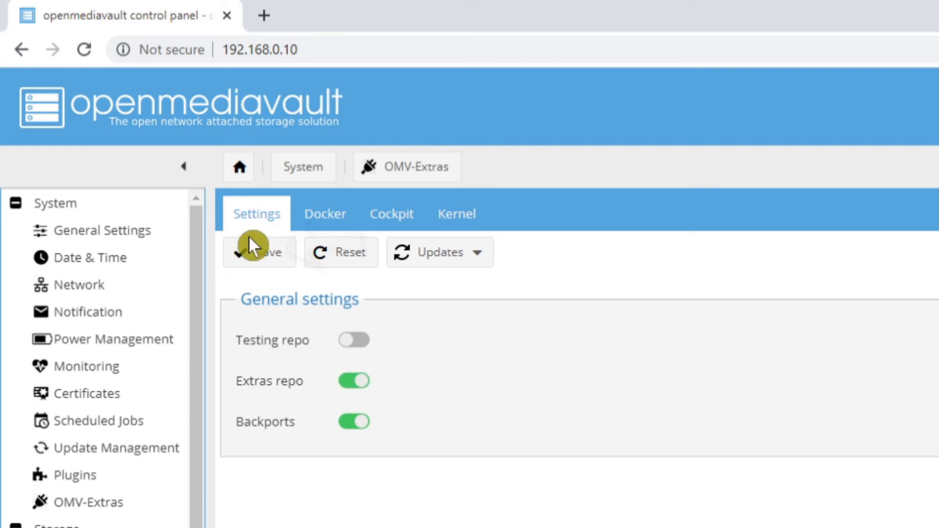
click(262, 254)
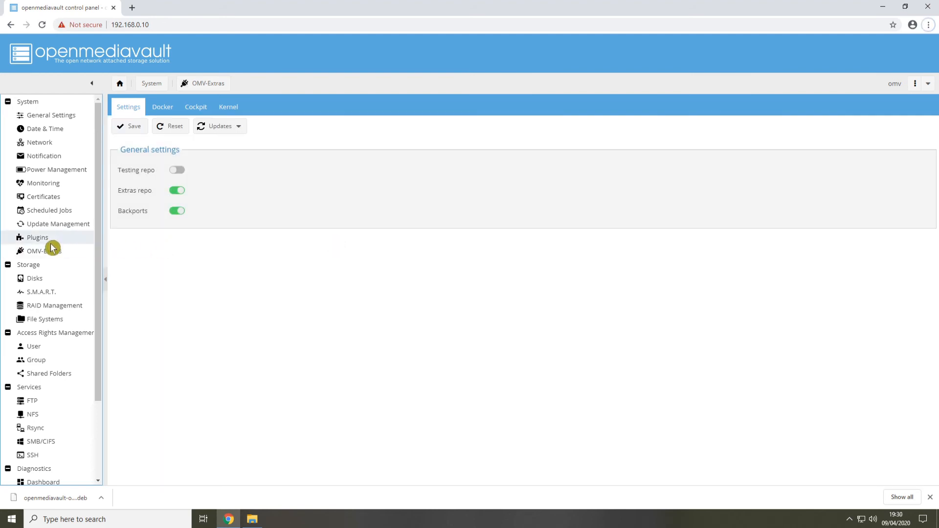
Open the Plugins page and look through the extended list of available plugins across all sections
click(48, 242)
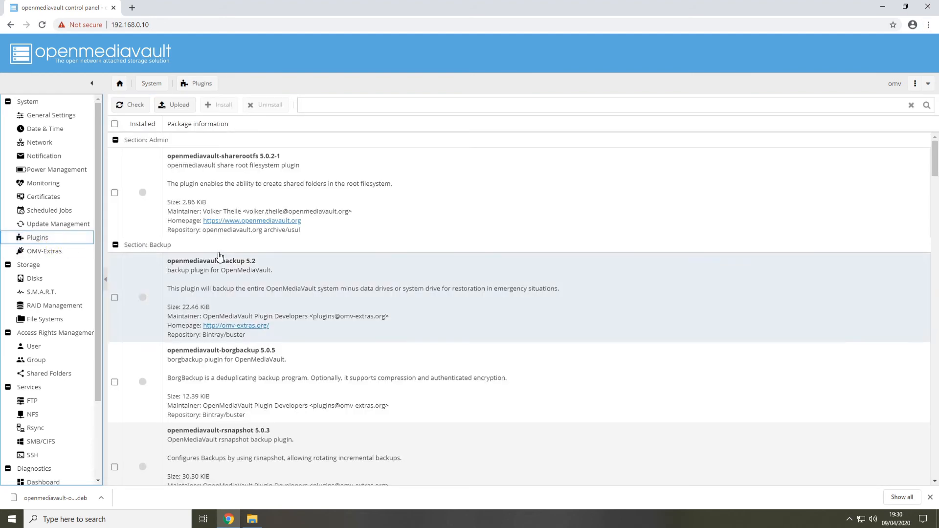
scroll(342, 277, down, 15)
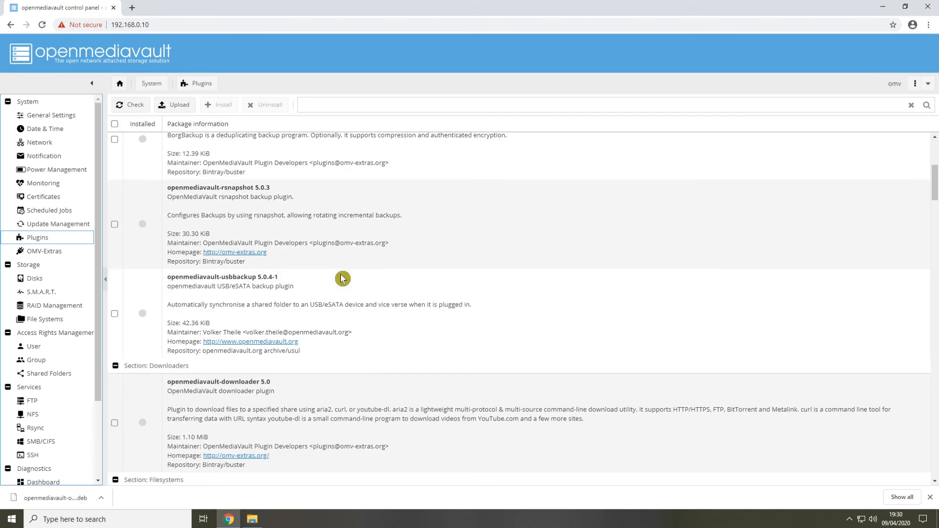
scroll(346, 284, down, 15)
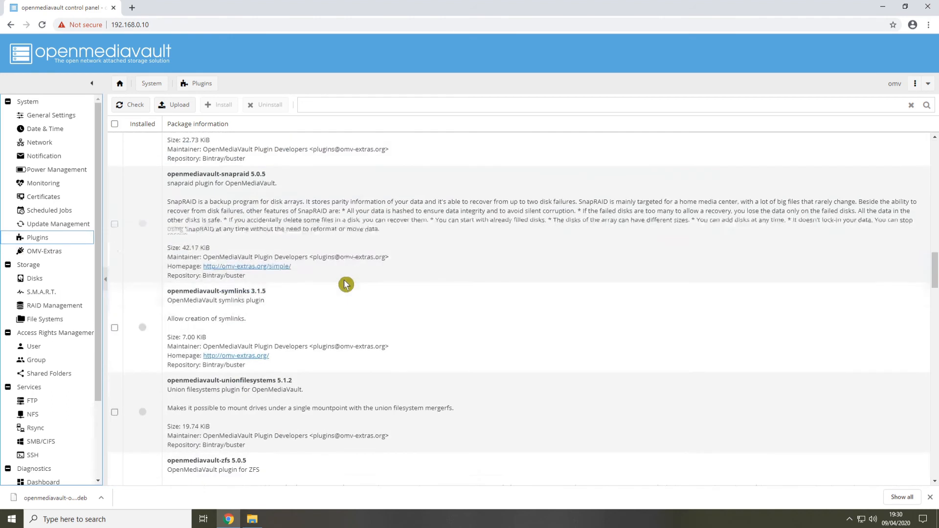
scroll(347, 285, down, 15)
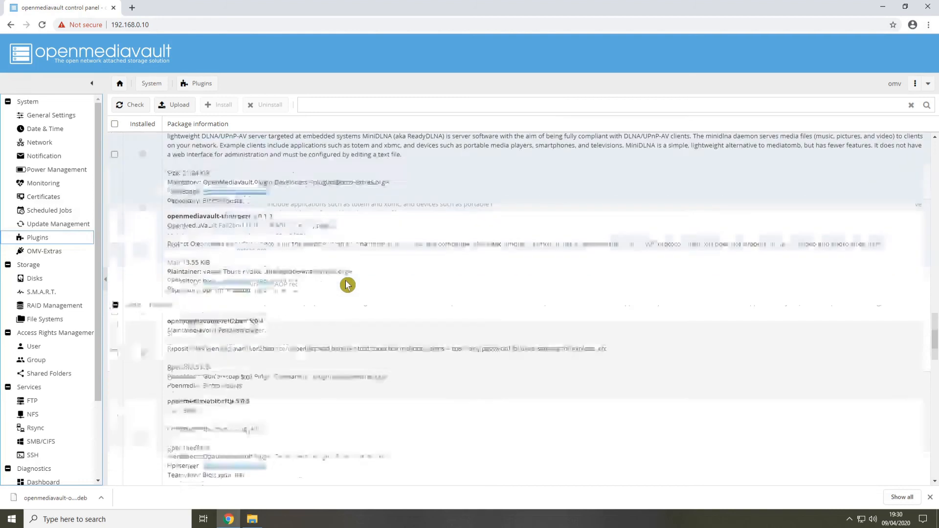
scroll(347, 284, down, 15)
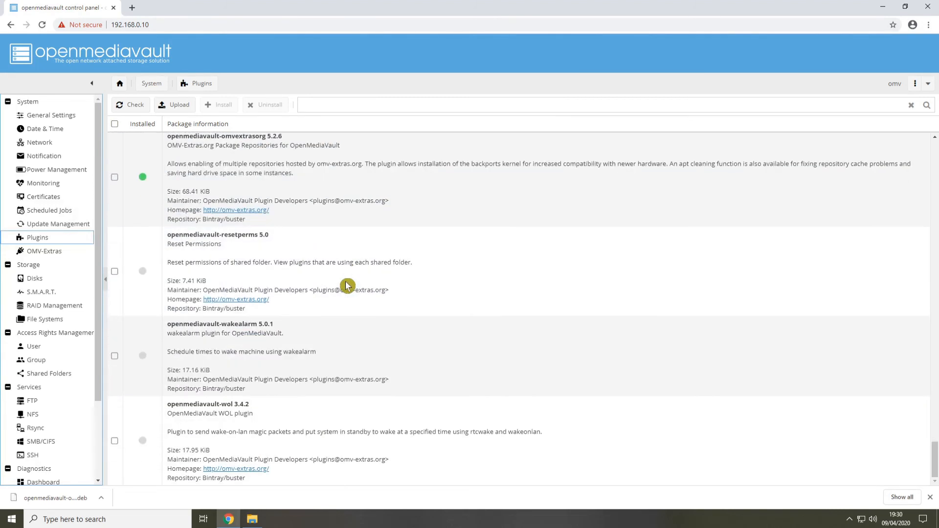
scroll(347, 285, up, 7)
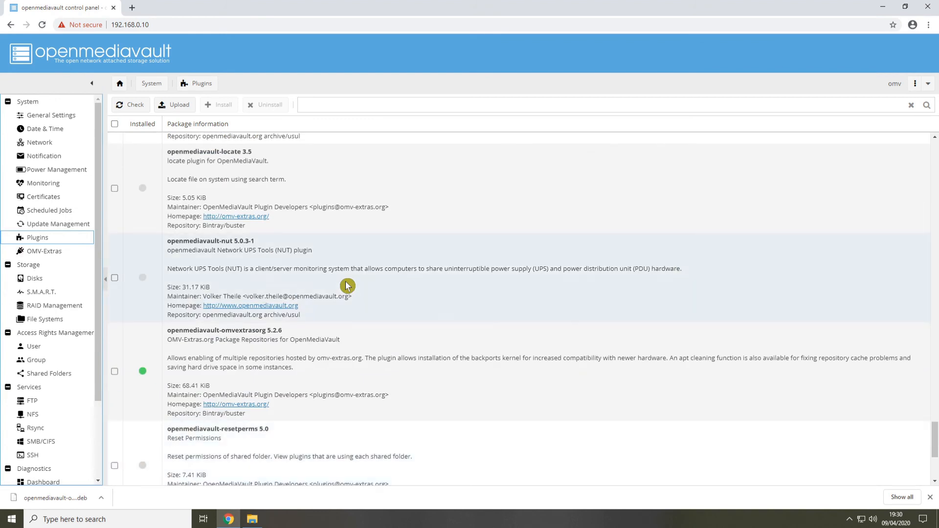
scroll(347, 285, up, 10)
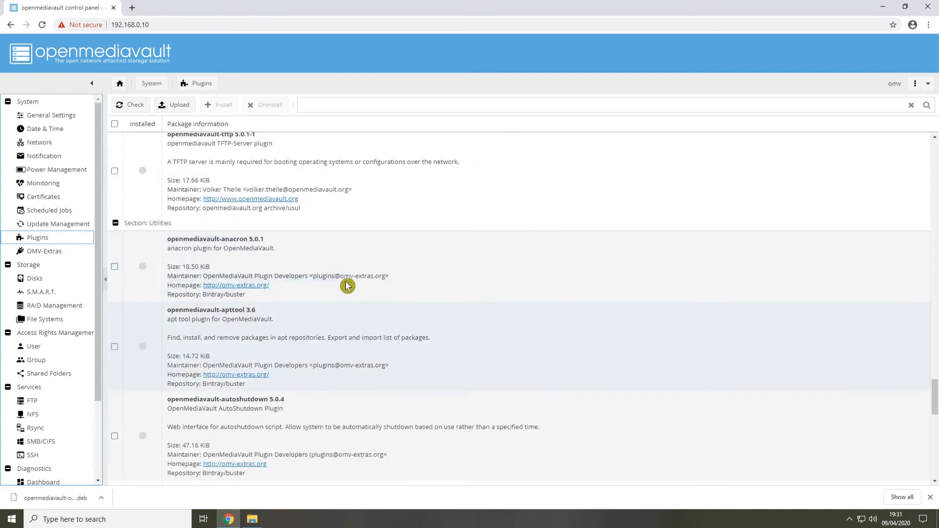
scroll(347, 286, up, 10)
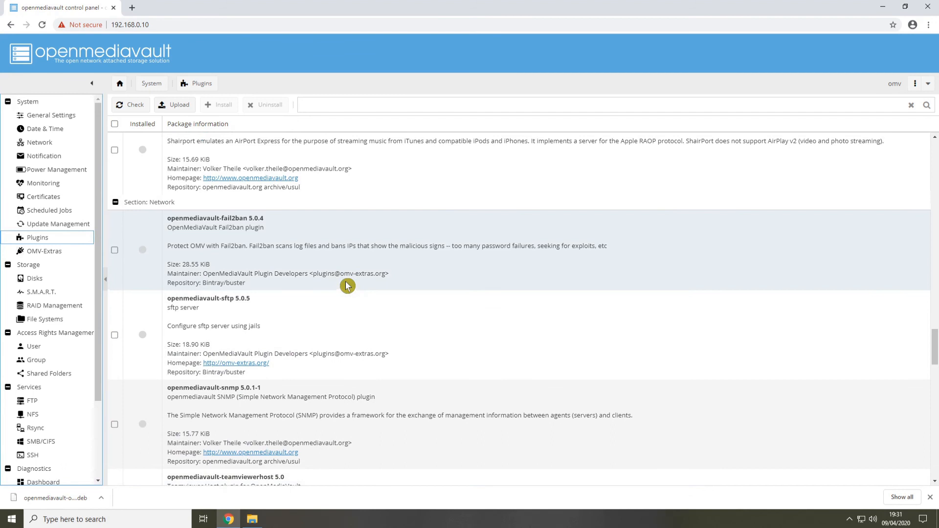
scroll(347, 285, up, 4)
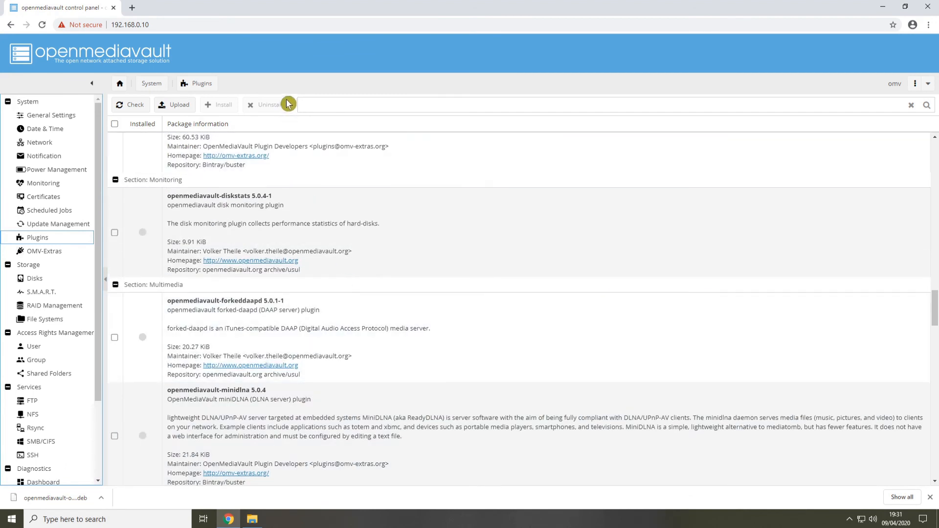
Search the plugin list for "flash"
click(310, 102)
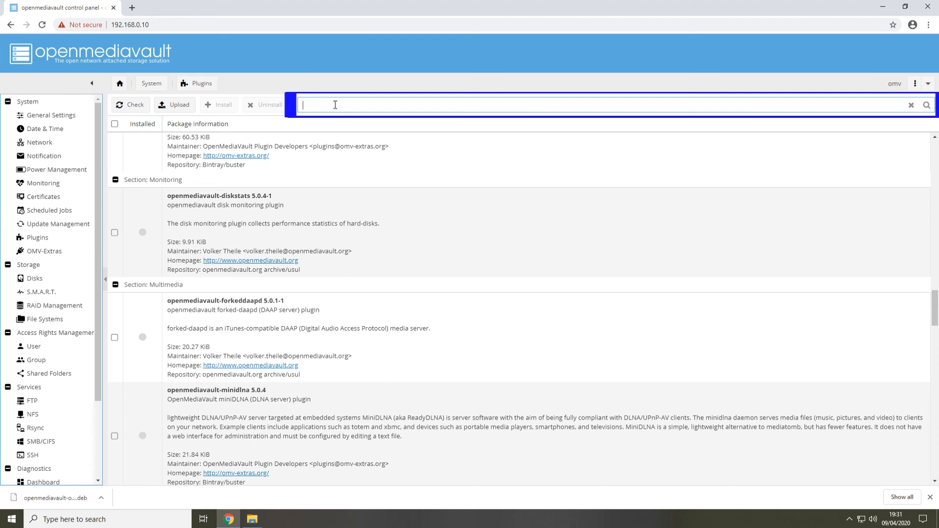
text(flash)
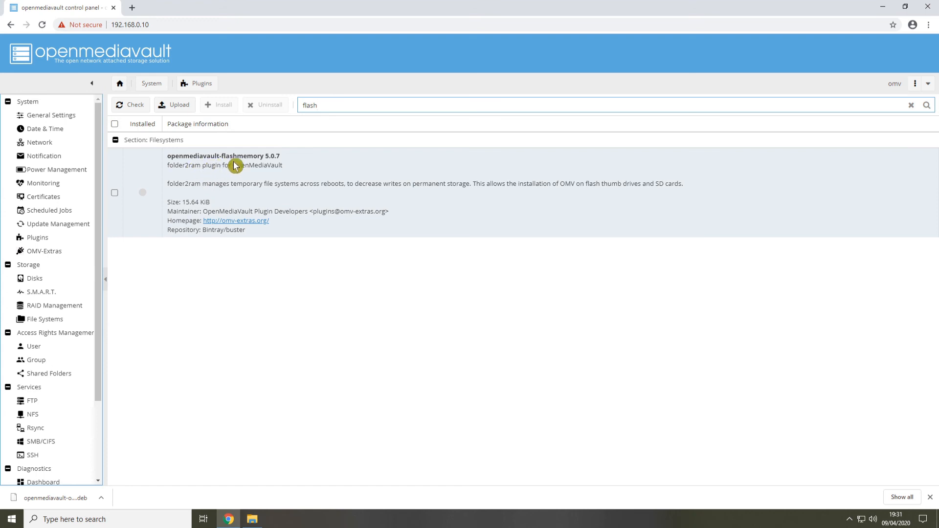
click(314, 261)
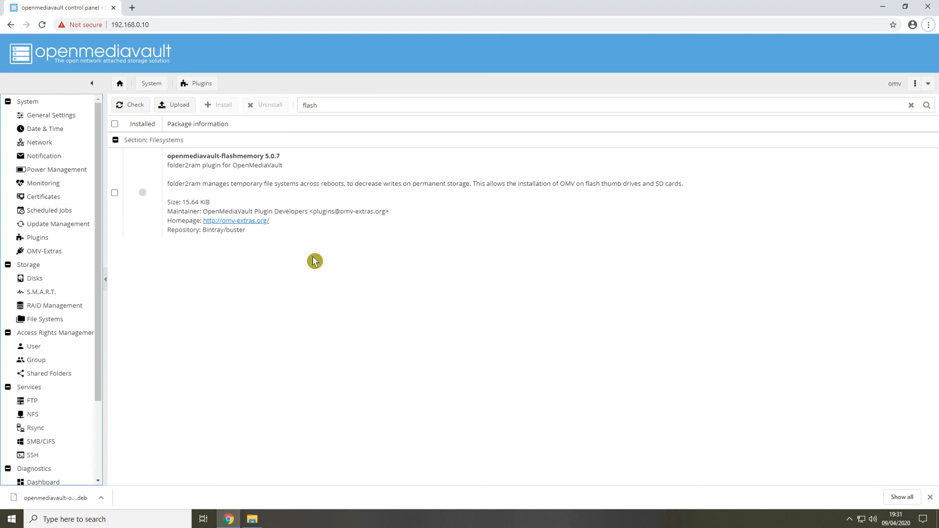
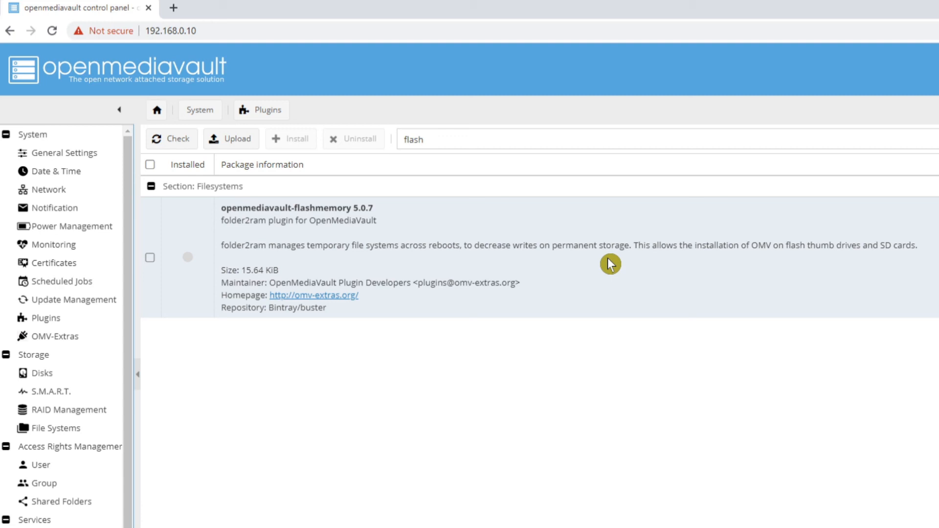
Install the openmediavault-flashmemory 5.0.7 plugin and reload the control panel page
click(151, 259)
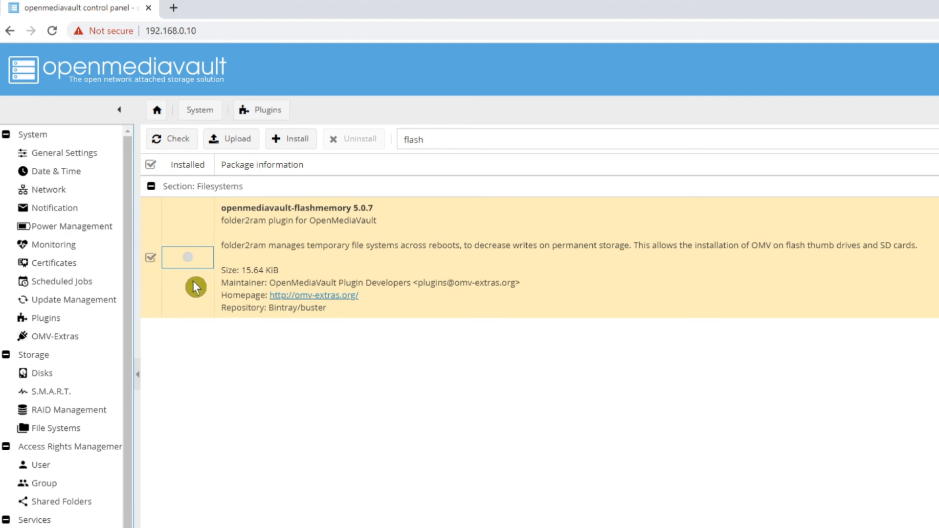
click(289, 140)
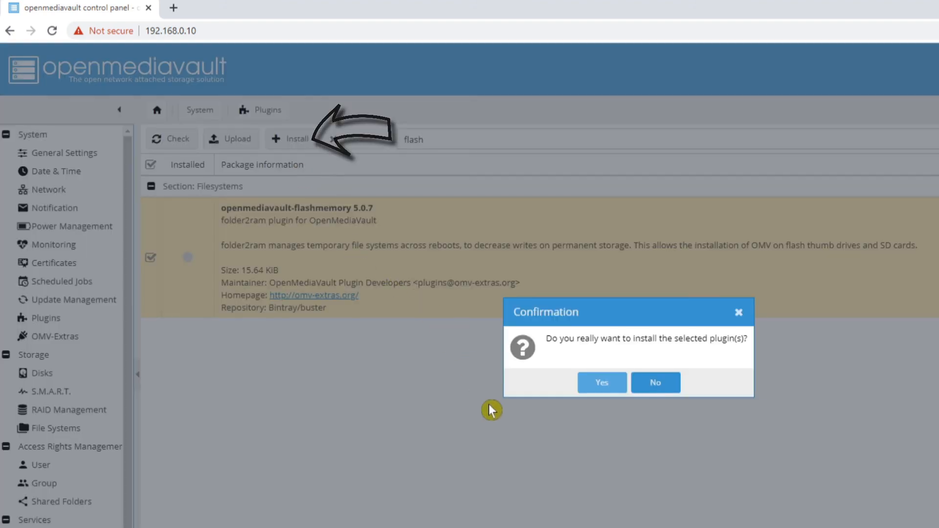
click(595, 385)
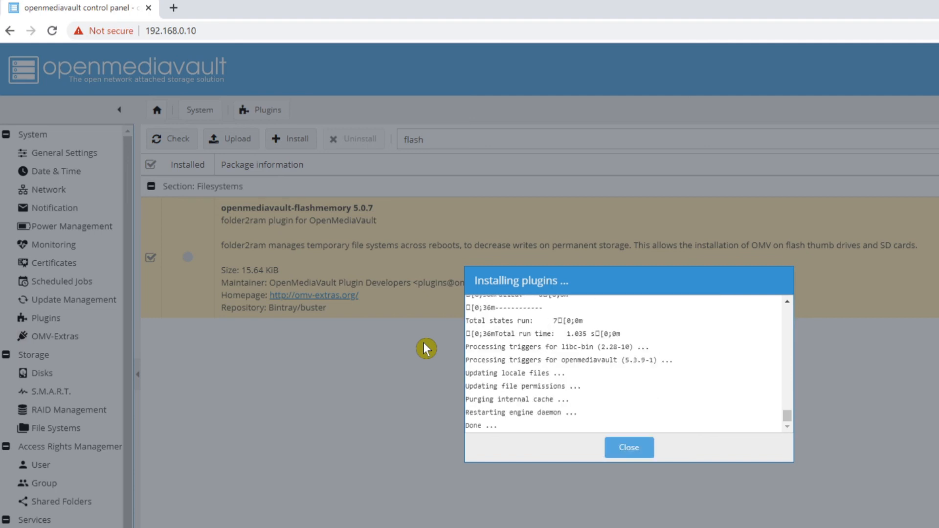
click(628, 449)
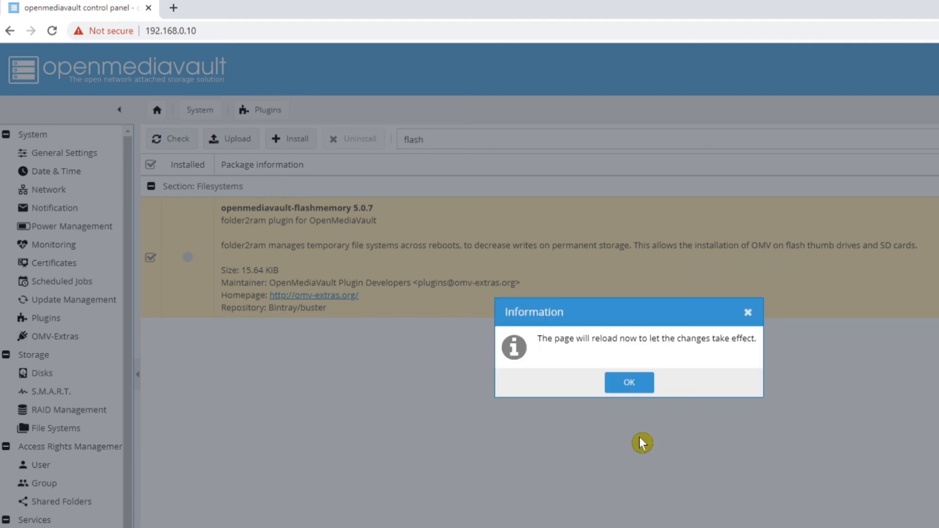
click(628, 383)
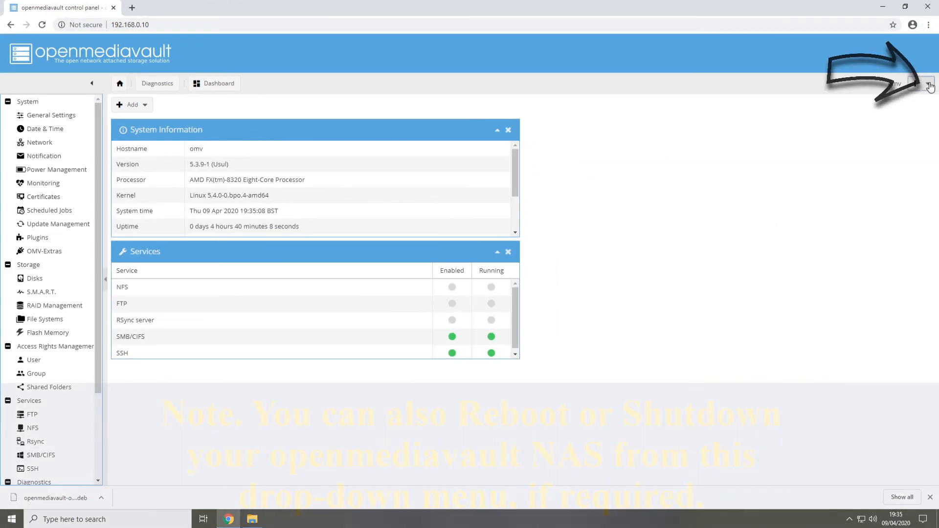
Log out of the openmediavault control panel and close the Chrome and Downloads windows
click(928, 84)
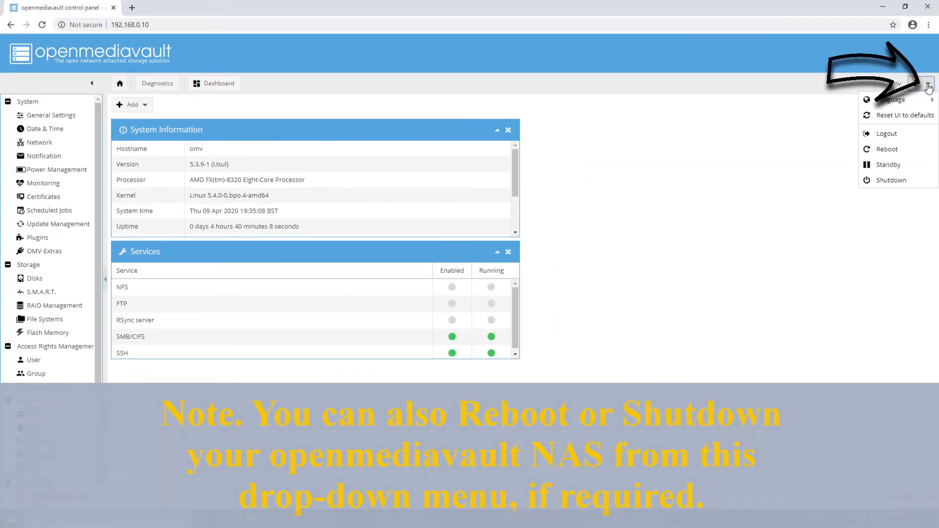
click(883, 136)
click(449, 285)
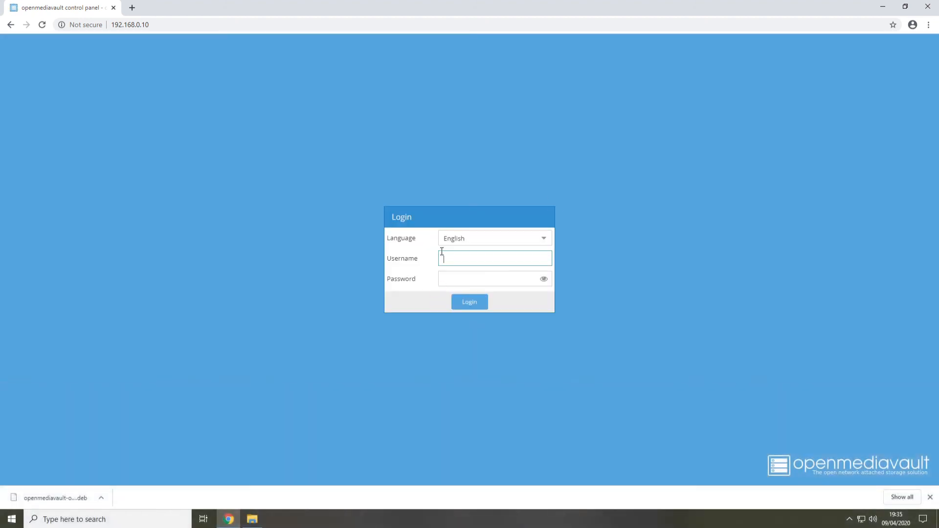
click(929, 11)
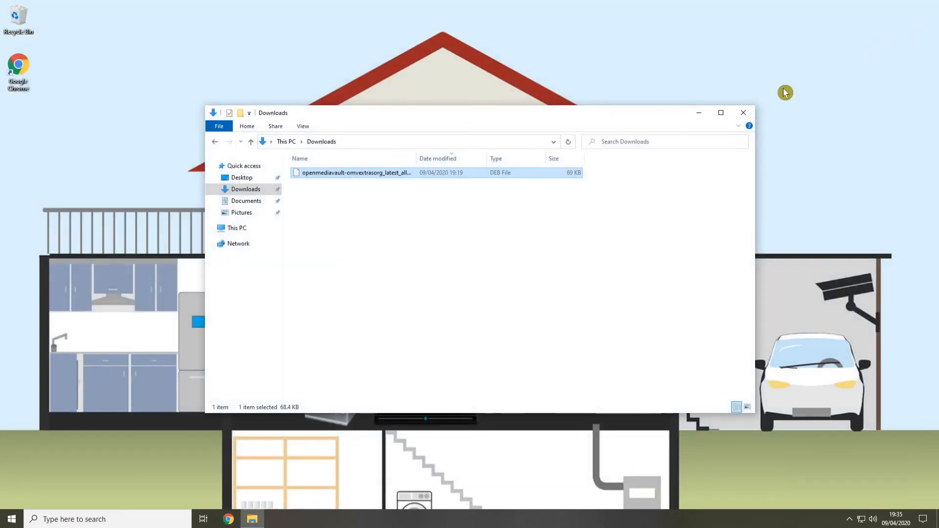
click(746, 118)
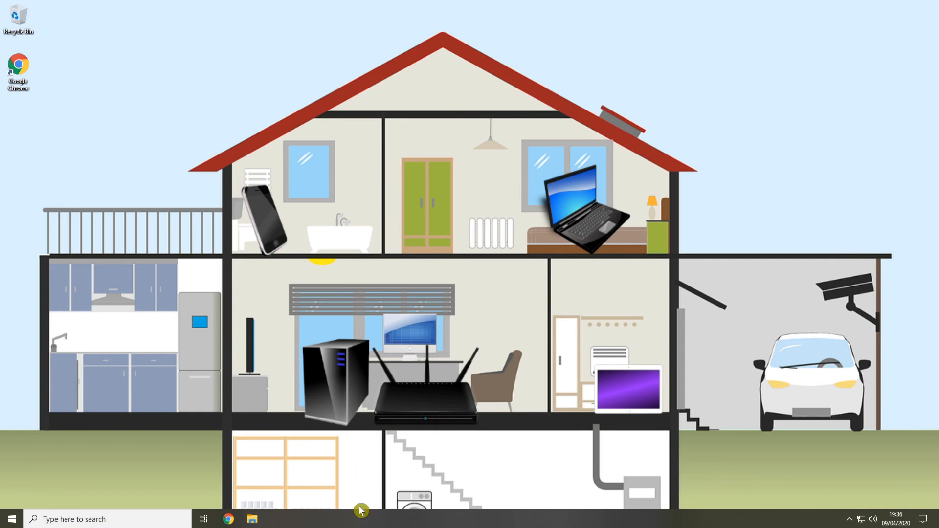
Switch to File Explorer and go to the network path \\192.168.0.10\share
click(252, 519)
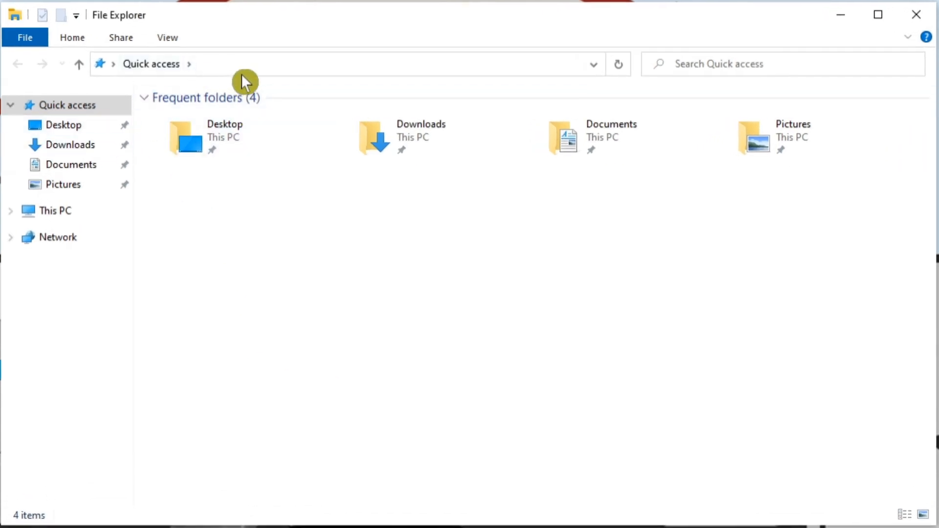
click(259, 63)
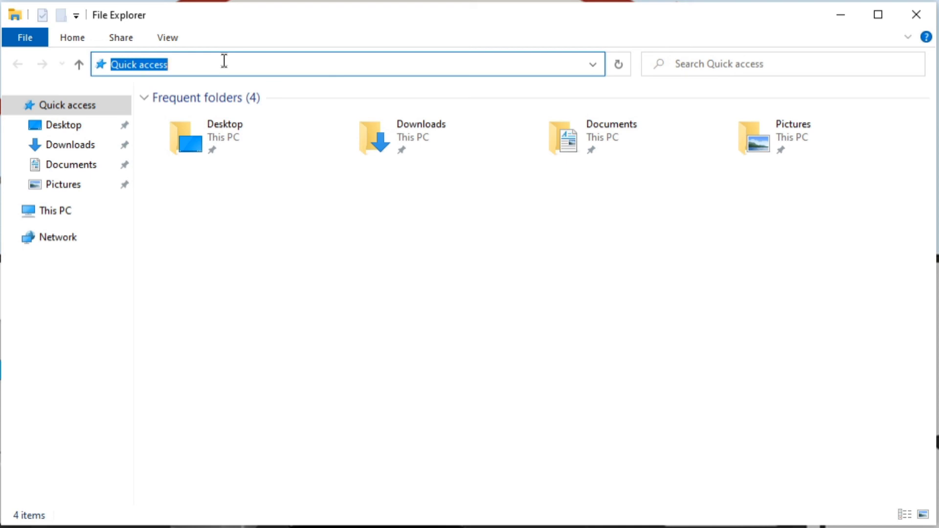
text(\\192.168)
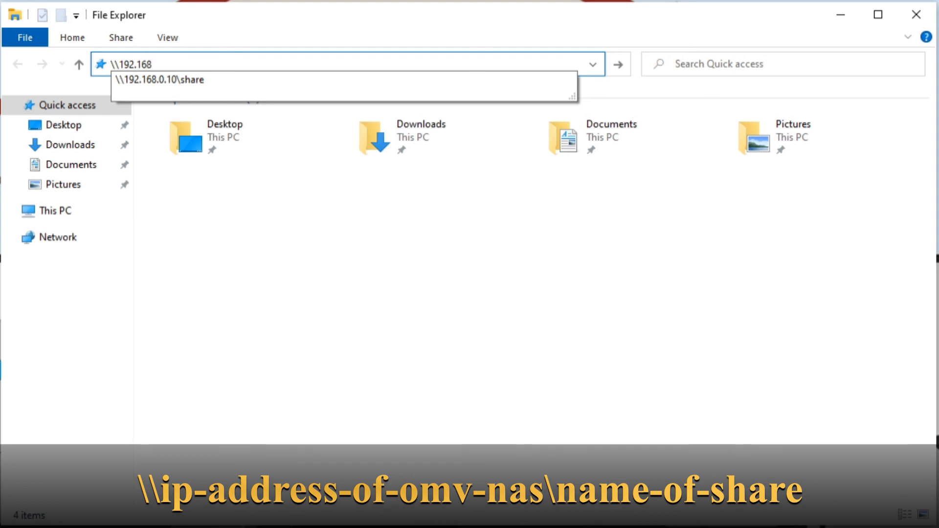
text(0.10\share)
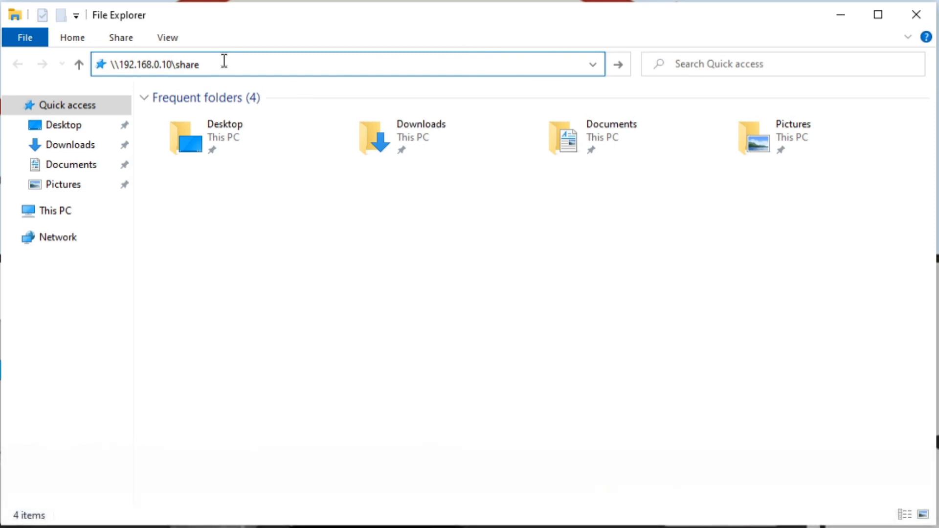
key(Return)
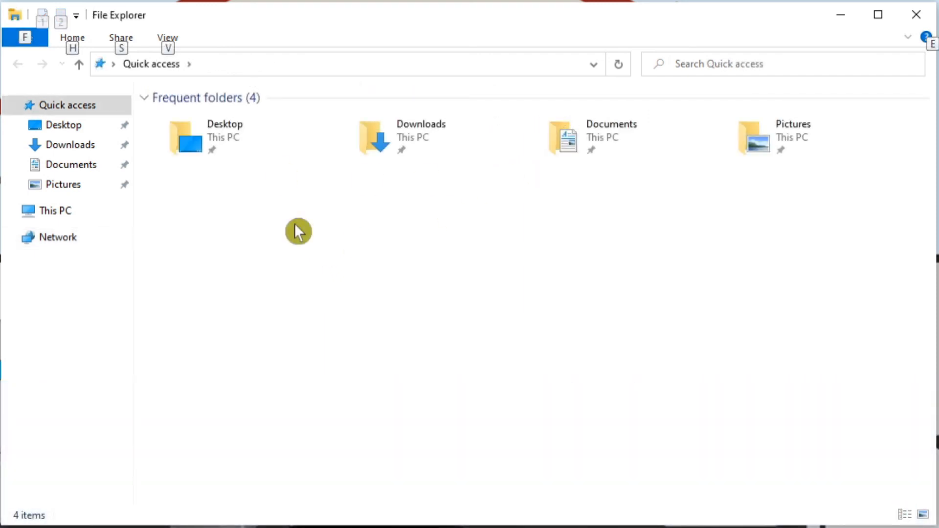
Turn on network discovery and file sharing from the Network location, making the connected network a private network
click(275, 241)
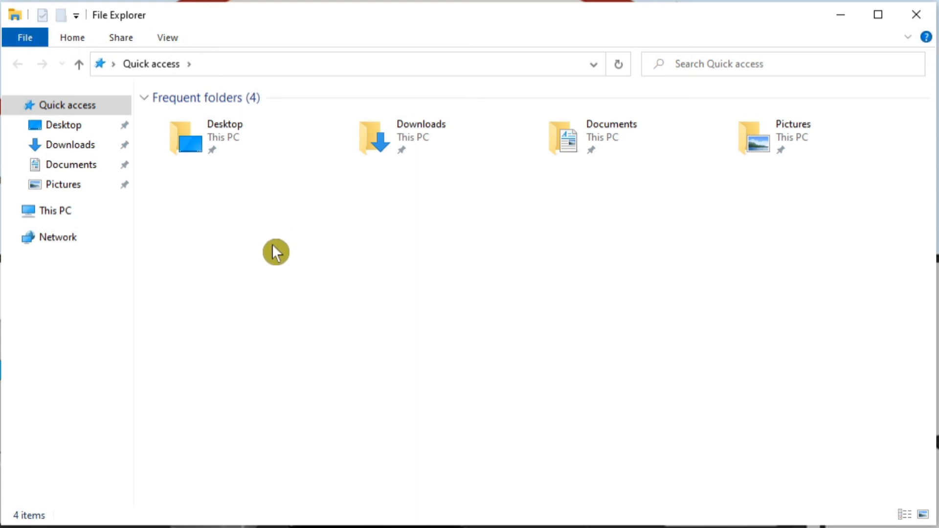
click(54, 239)
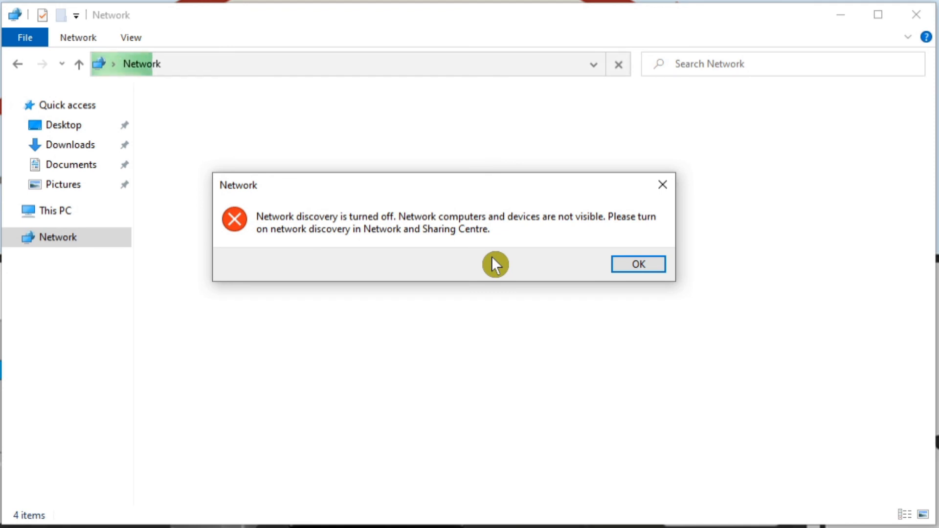
click(638, 266)
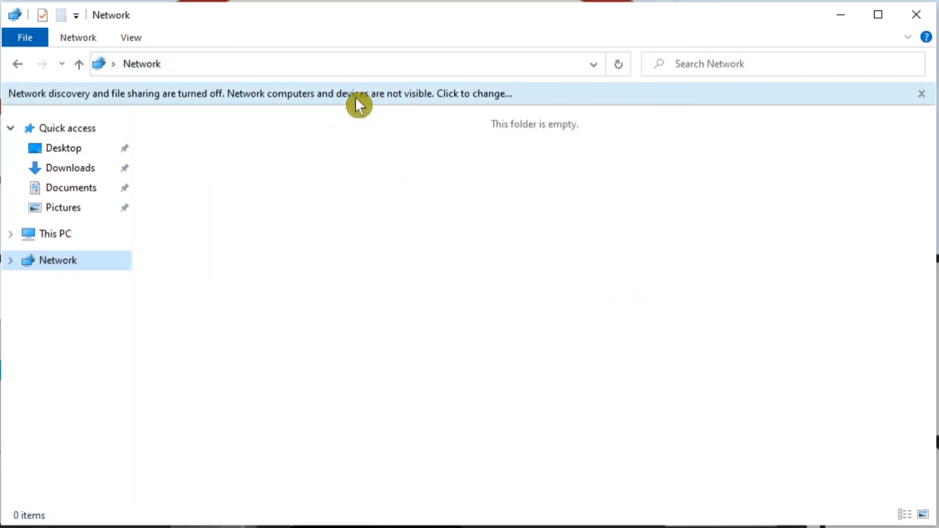
click(362, 103)
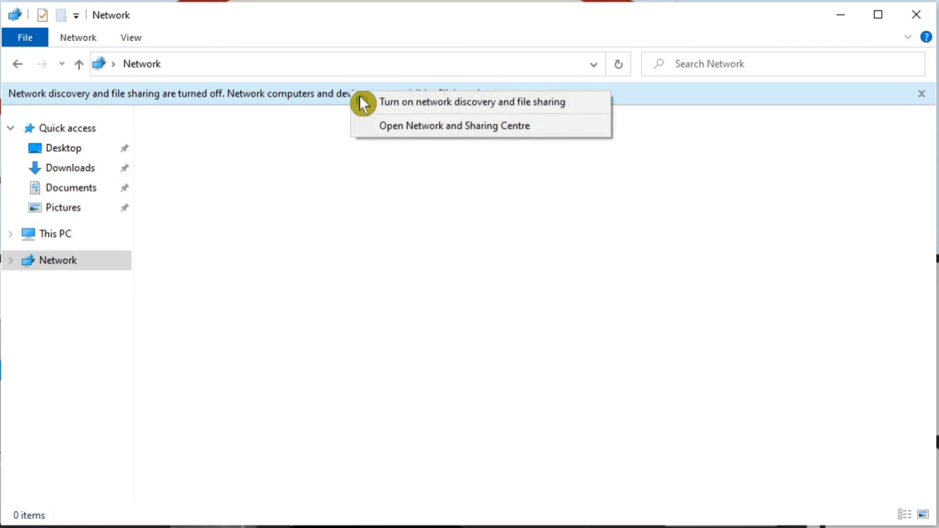
click(443, 103)
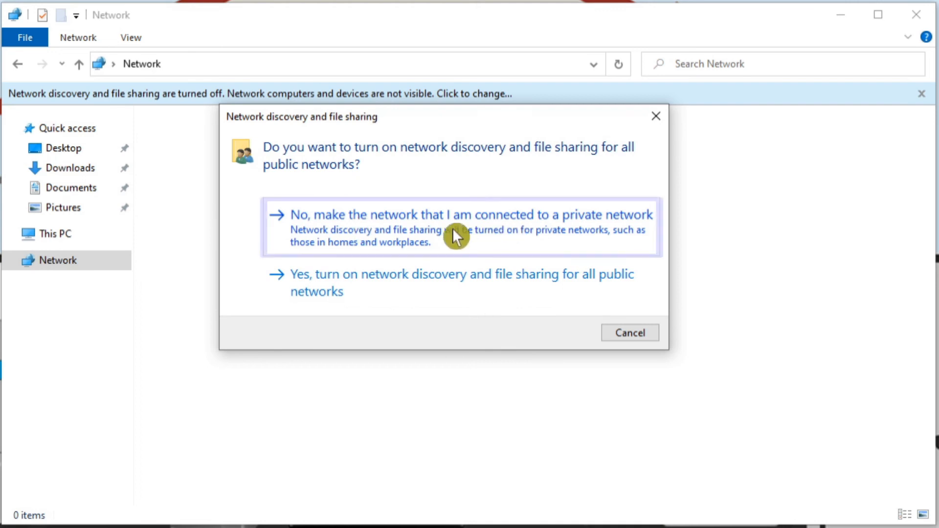
click(424, 222)
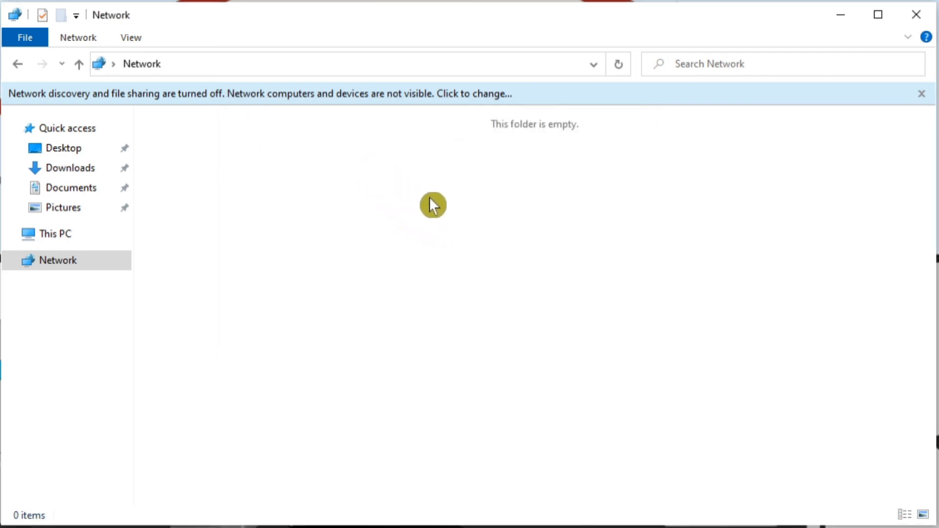
key(alt)
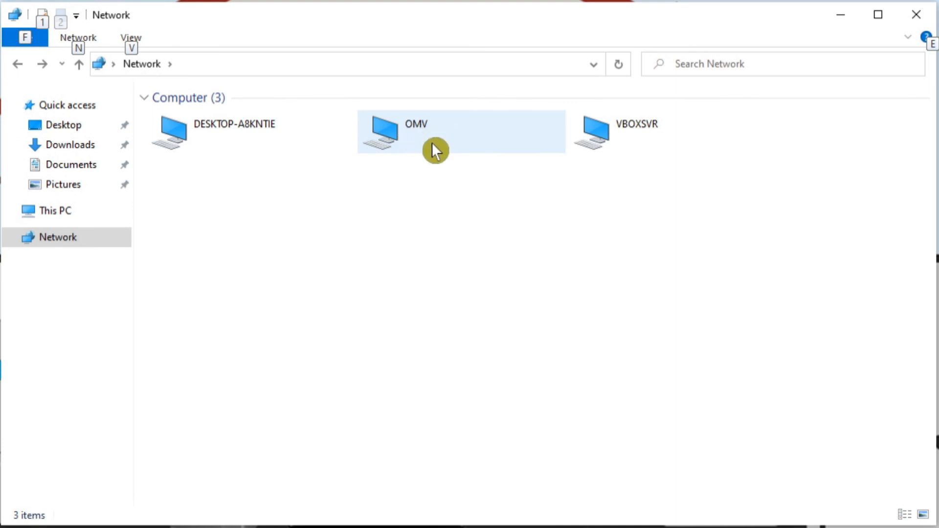
Open the OMV computer on the network and go into its share folder
double_click(398, 130)
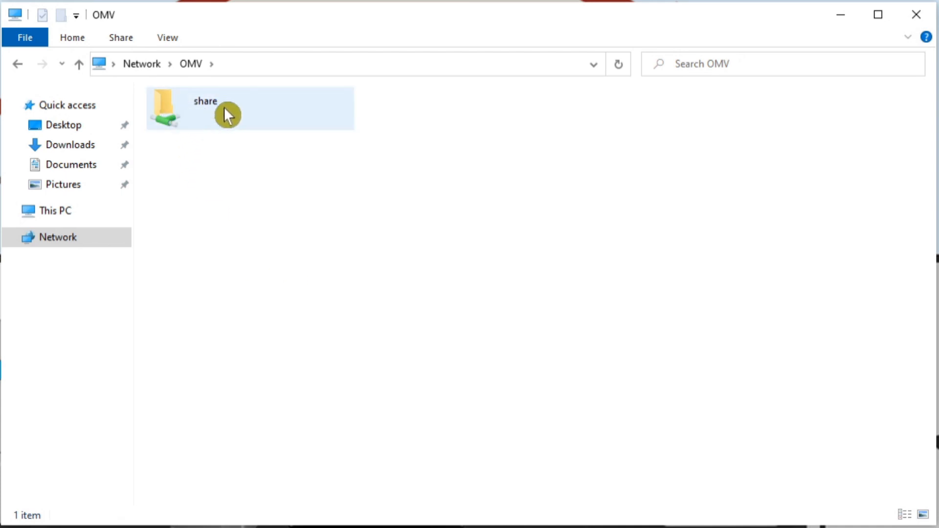
click(201, 117)
double_click(188, 117)
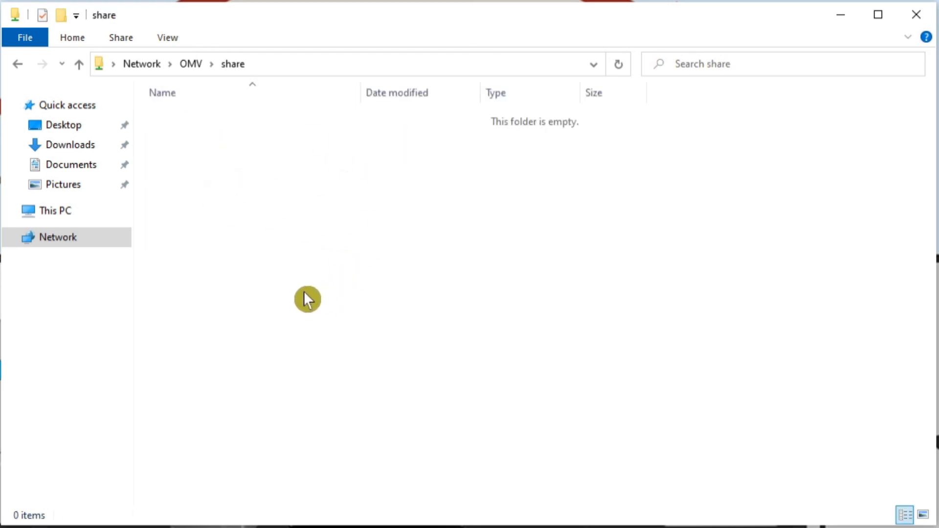
Create a folder named Music in the OMV share
right_click(233, 158)
mouse_move(302, 316)
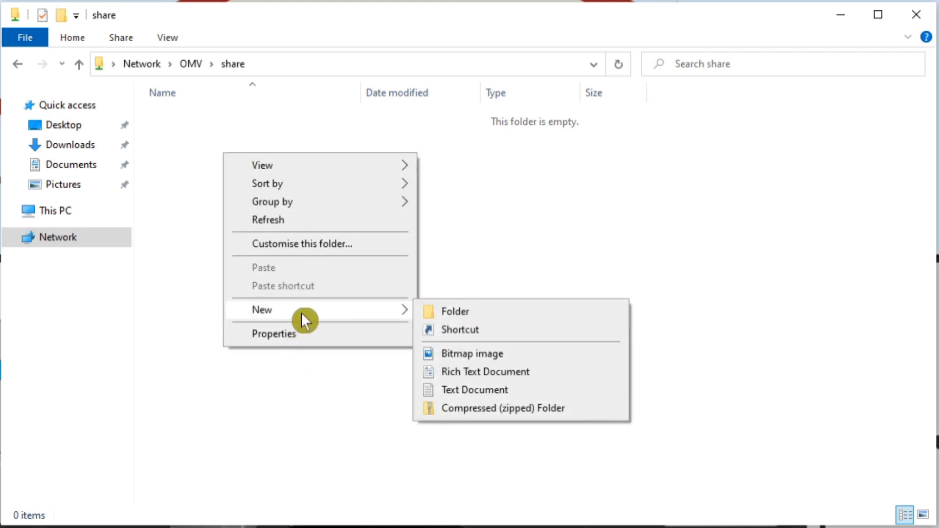
click(489, 315)
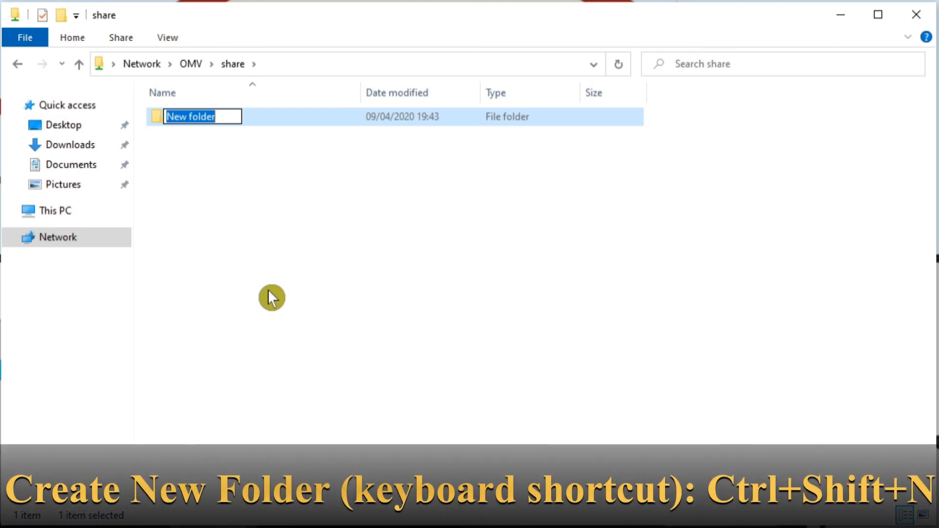
text(Music)
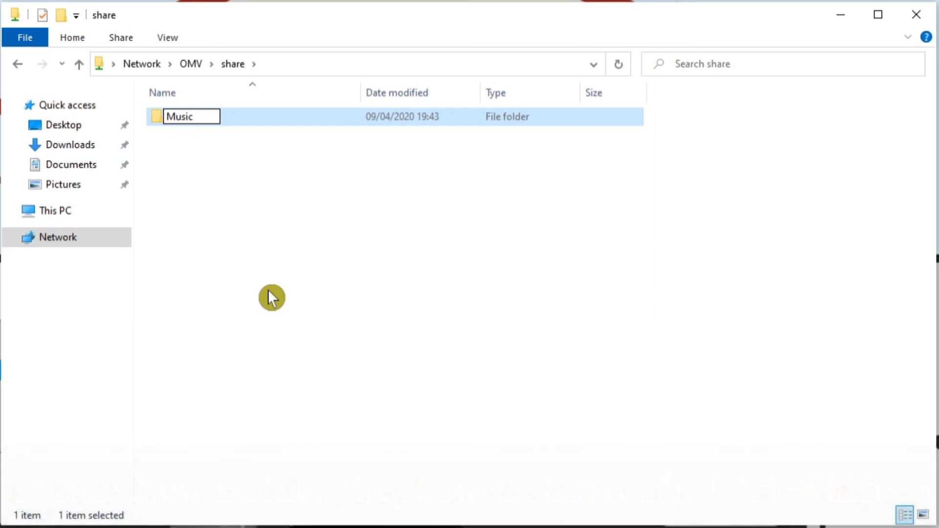
key(Return)
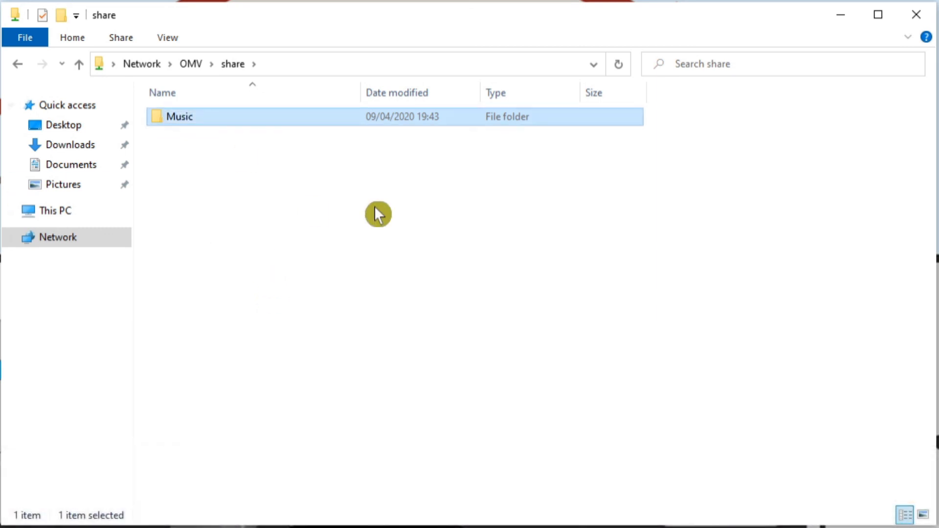
Create a folder named Videos in the OMV share
right_click(289, 225)
mouse_move(375, 394)
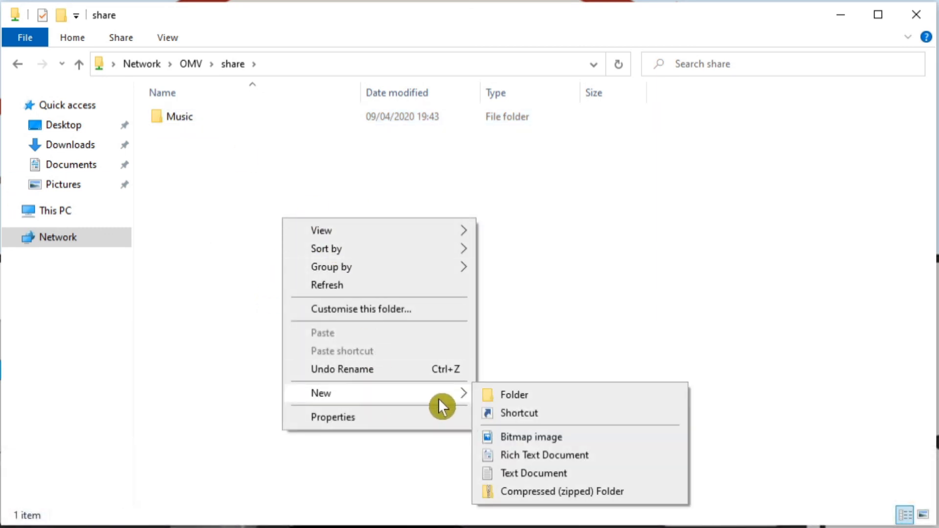
click(508, 395)
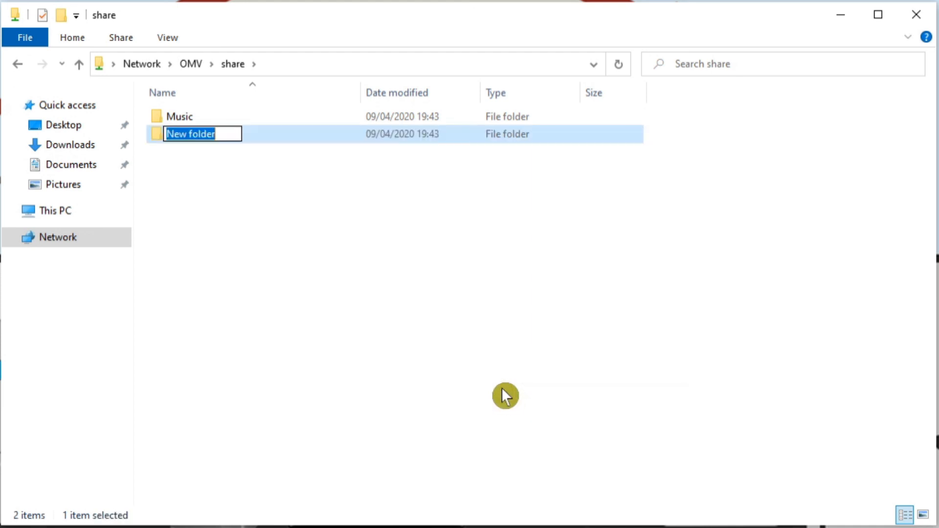
text(Videos)
key(Return)
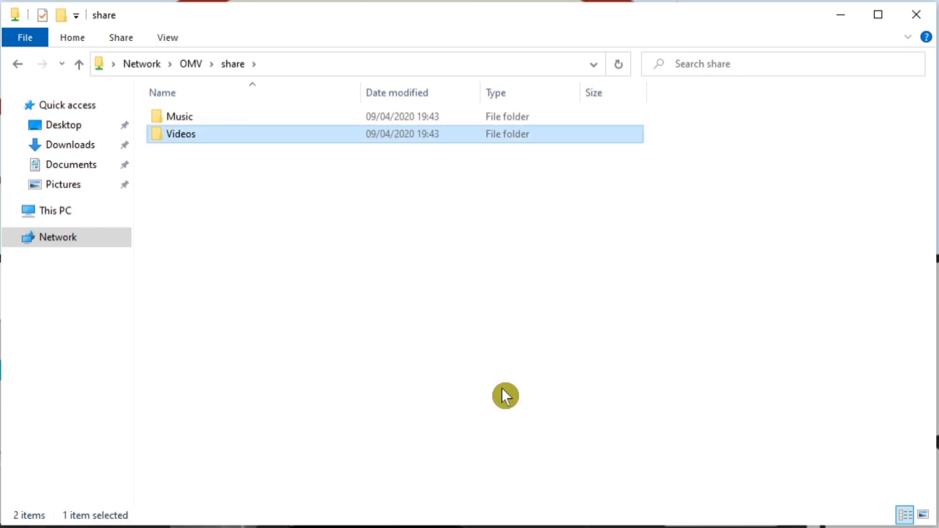
Create a folder named Documents in the OMV share
right_click(252, 248)
mouse_move(409, 431)
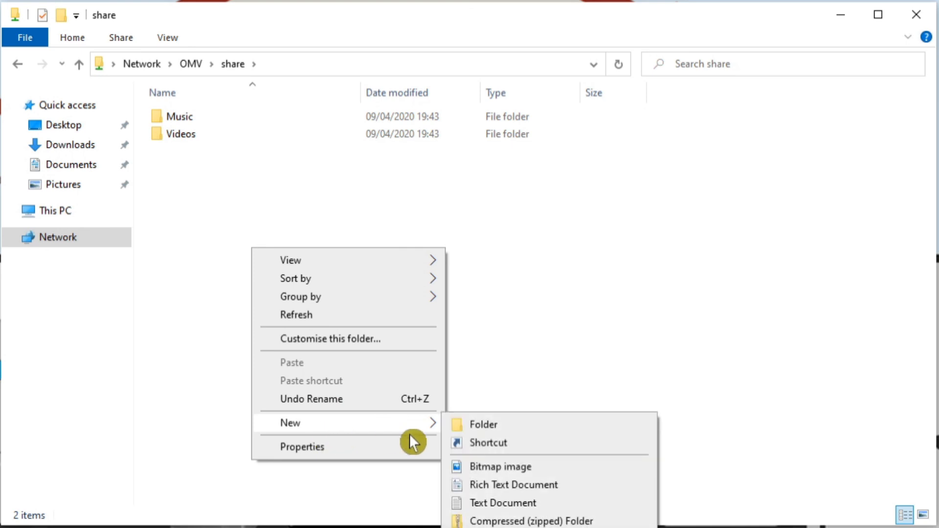
click(489, 427)
text(D)
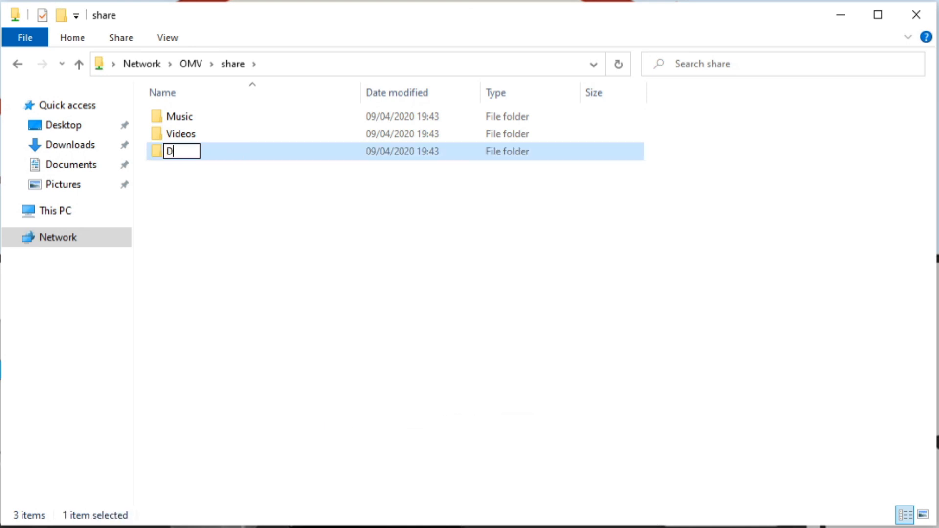
text(ocuments)
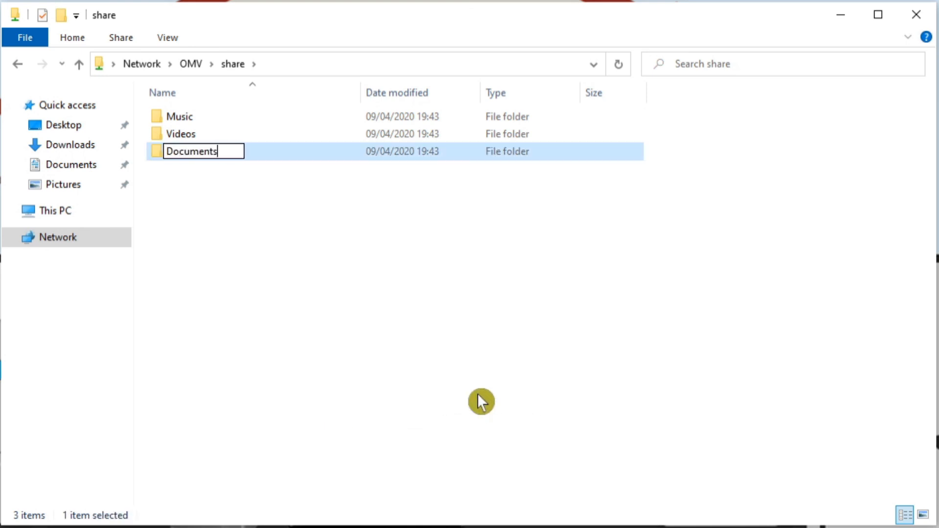
key(Return)
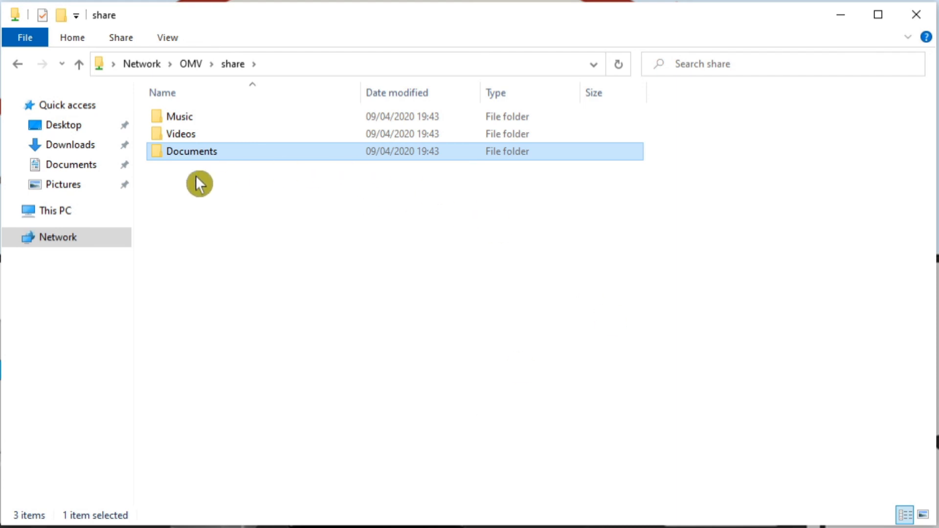
Look inside the Music folder of the OMV share and return to the share folder
double_click(191, 122)
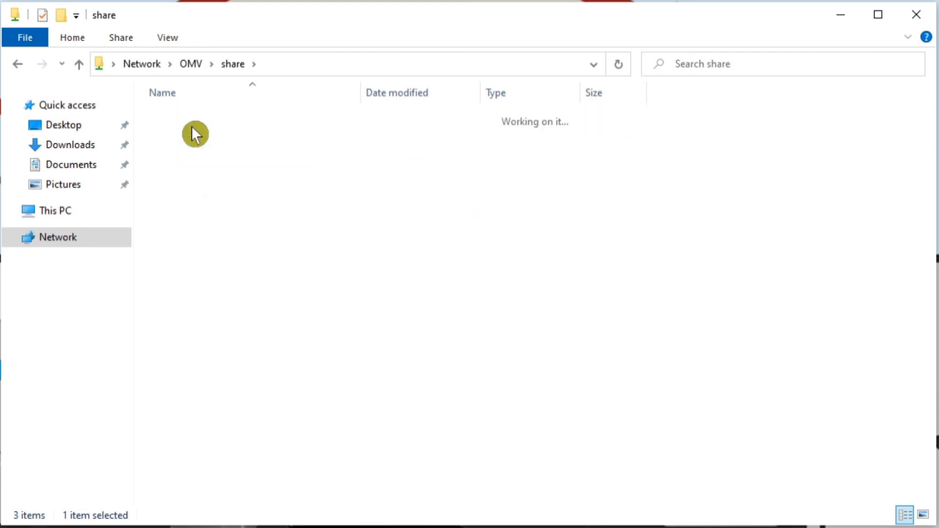
click(15, 65)
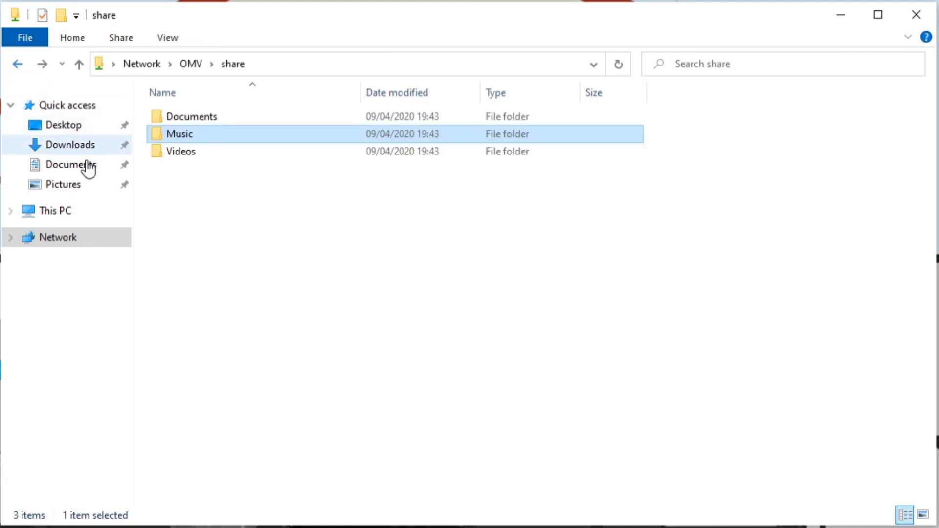
click(206, 188)
key(alt)
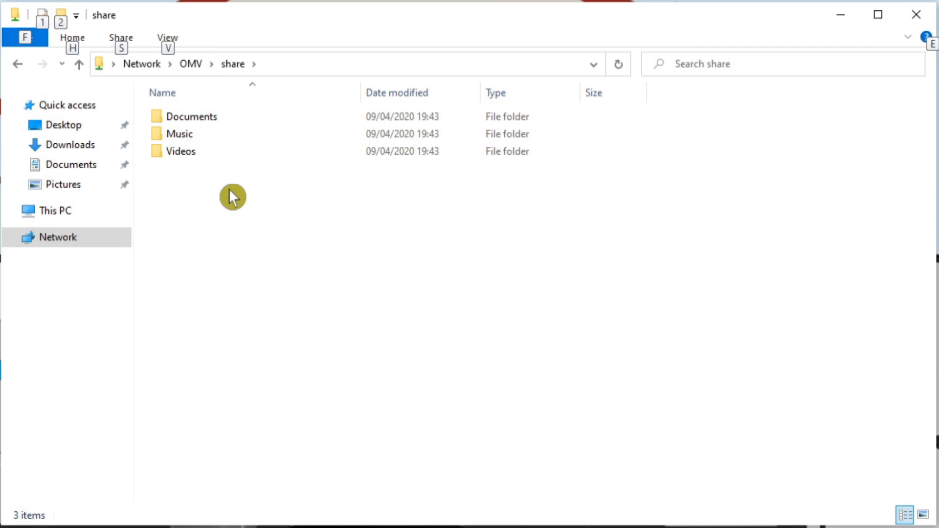
key(alt)
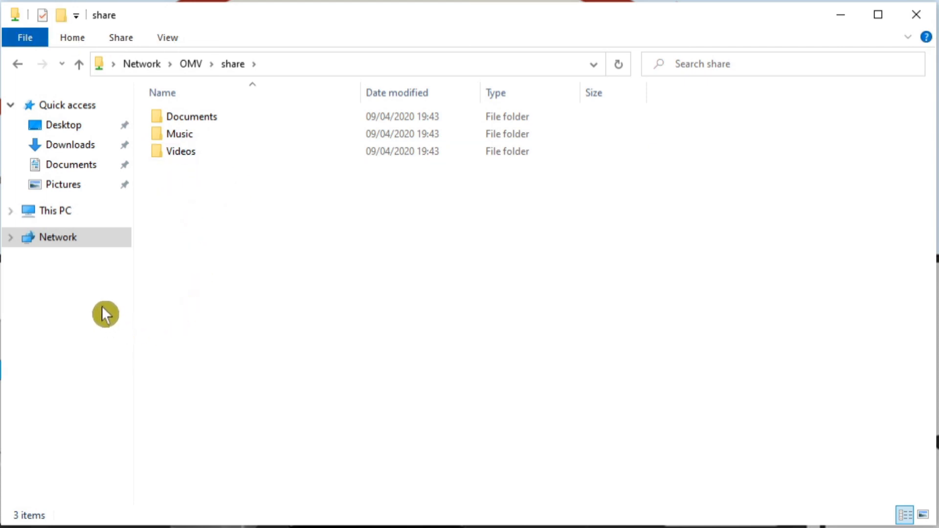
Browse the network to the OMV computer and open its share folder again
click(49, 240)
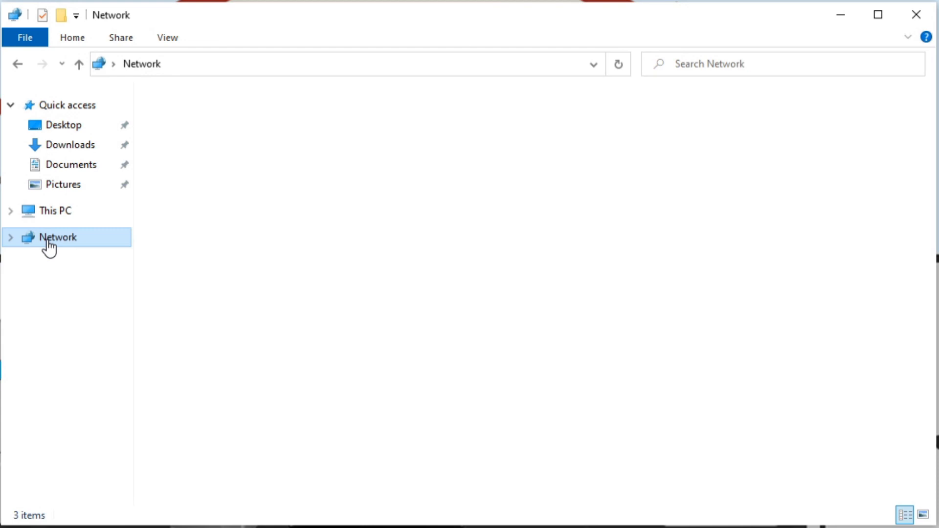
double_click(421, 137)
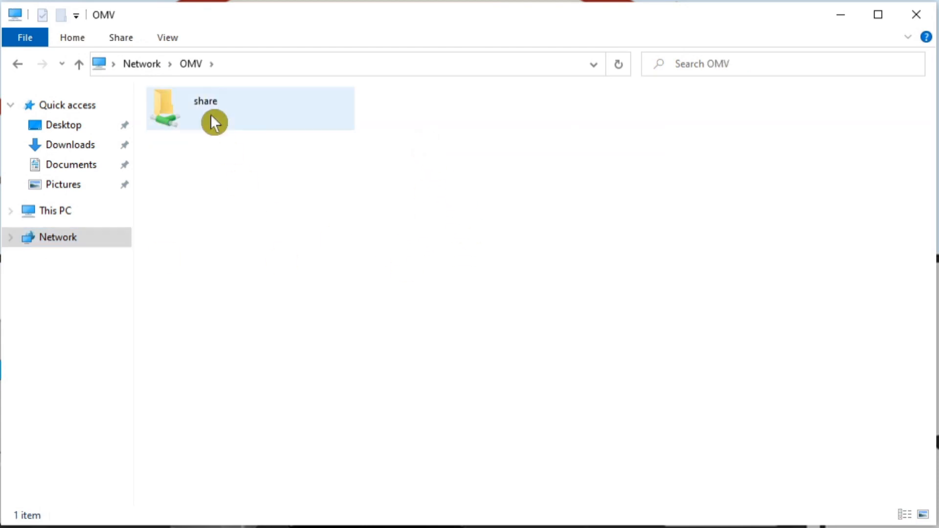
double_click(195, 93)
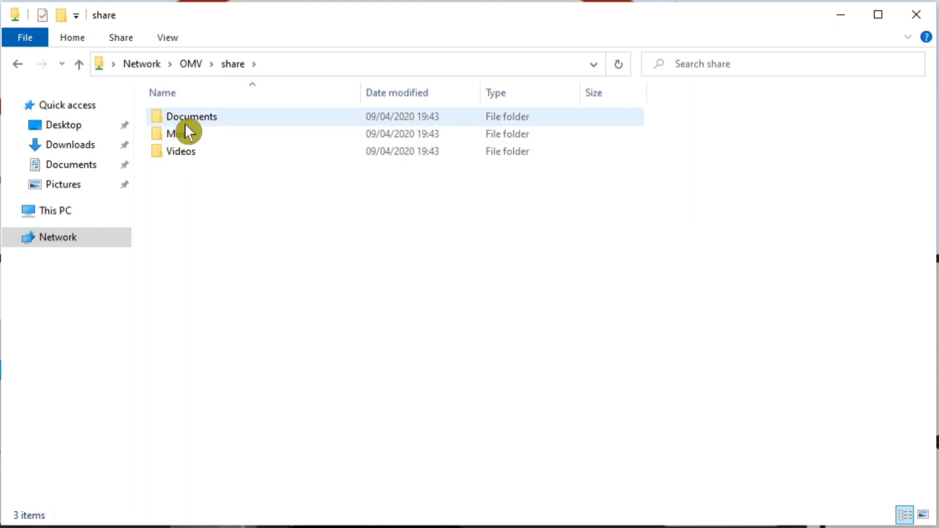
Start mapping a network drive from This PC and assign it the drive letter S:
click(61, 215)
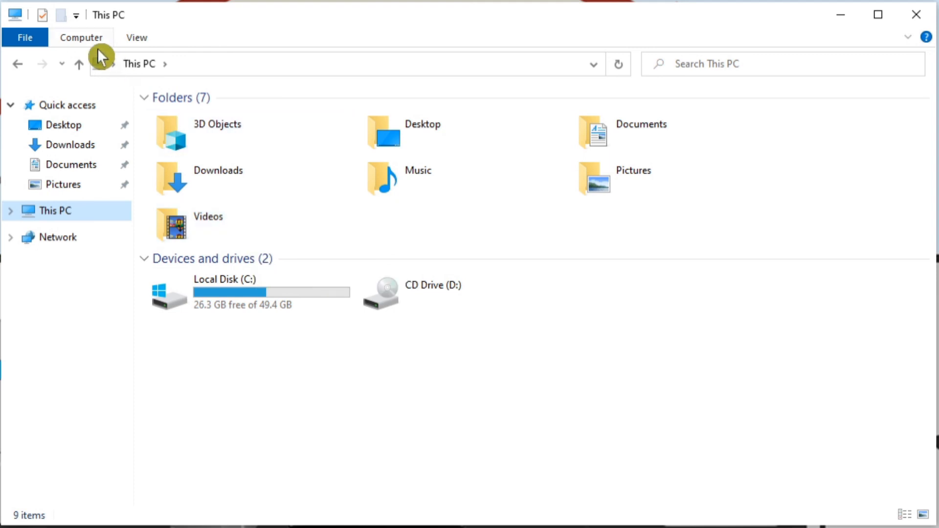
click(86, 42)
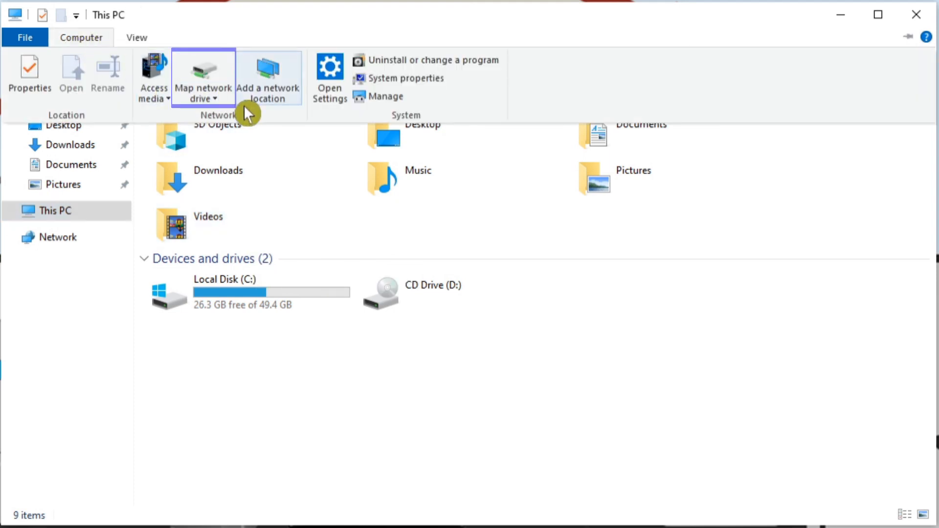
click(216, 97)
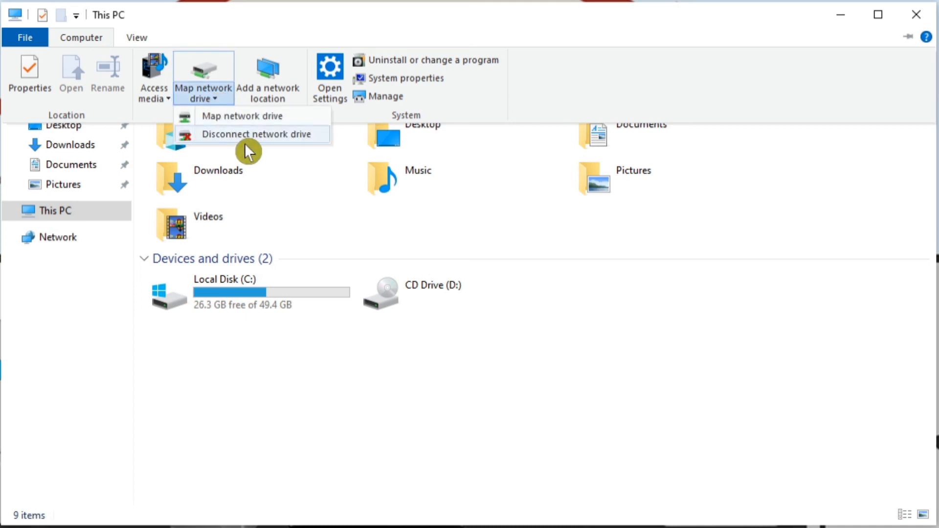
click(238, 120)
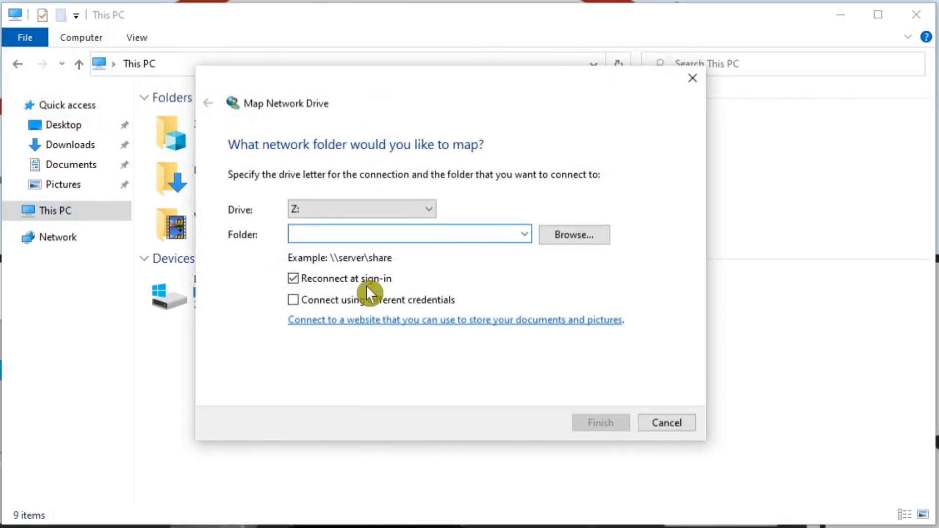
click(431, 211)
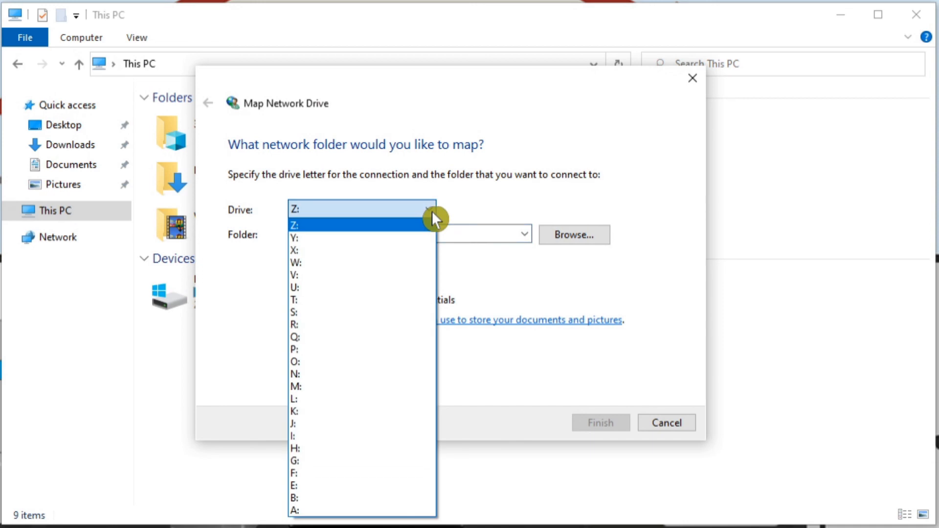
click(305, 313)
click(311, 234)
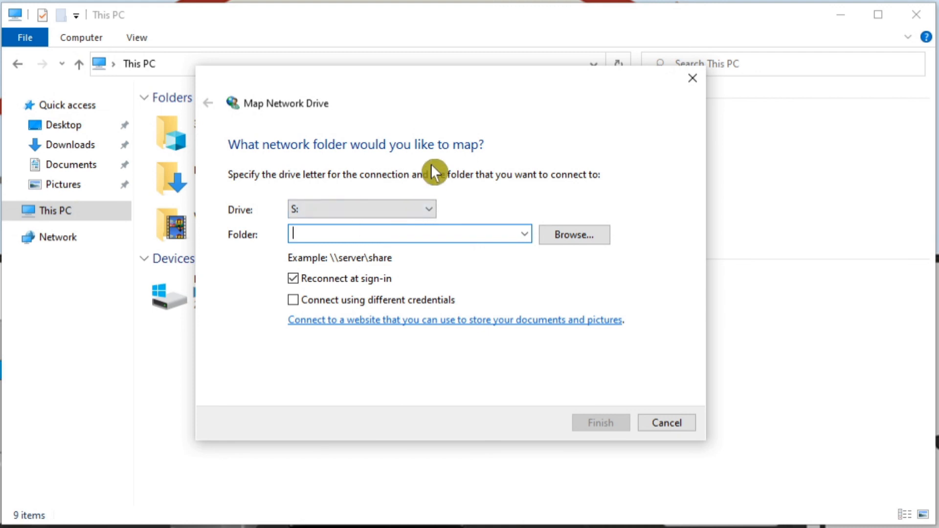
Map the drive to the folder \\192.168.0.10\share and close the window of the mapped drive
text(\\192.)
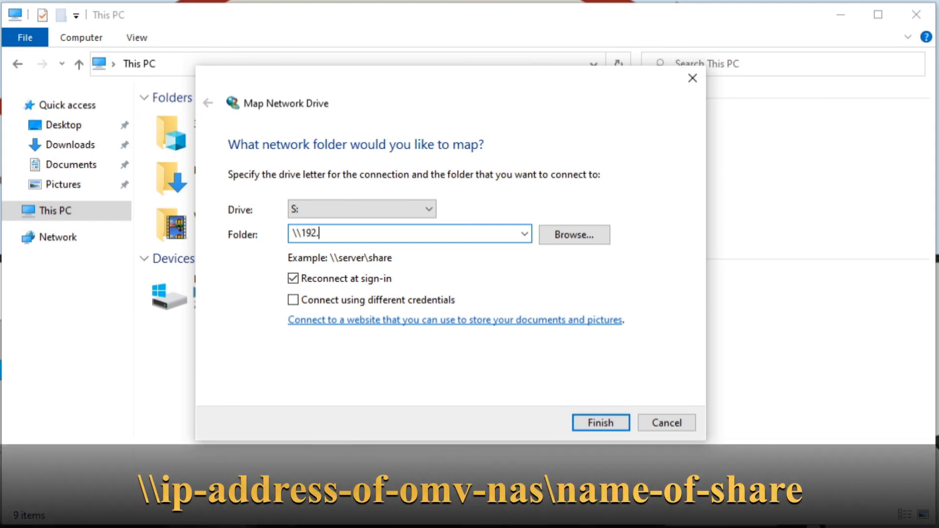
text(168.0.10)
text(\share)
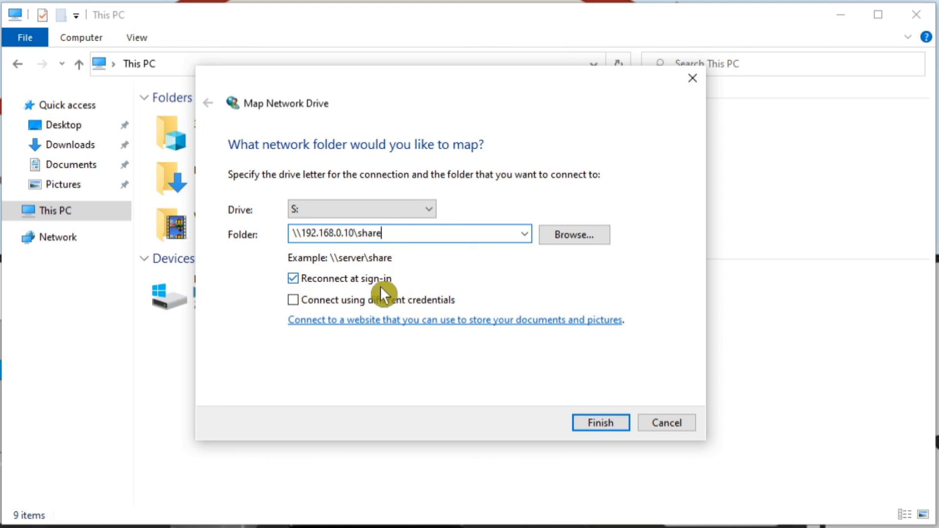
click(608, 430)
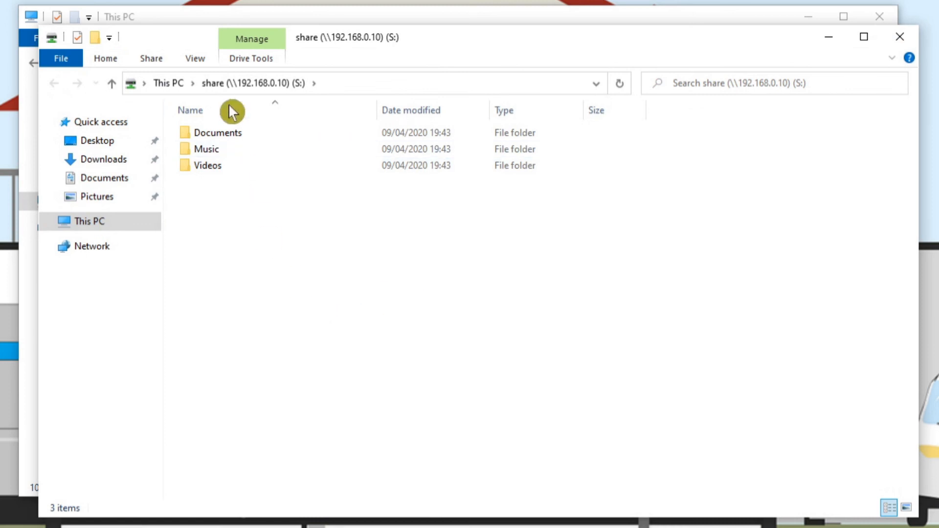
click(899, 35)
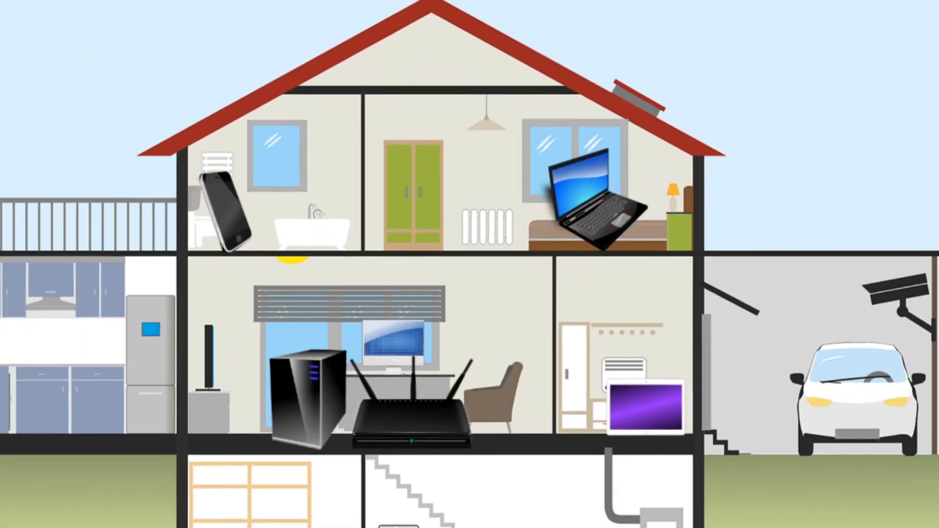
Open the mapped S: drive from This PC, place a shortcut to it on the desktop and close the window
key(super+e)
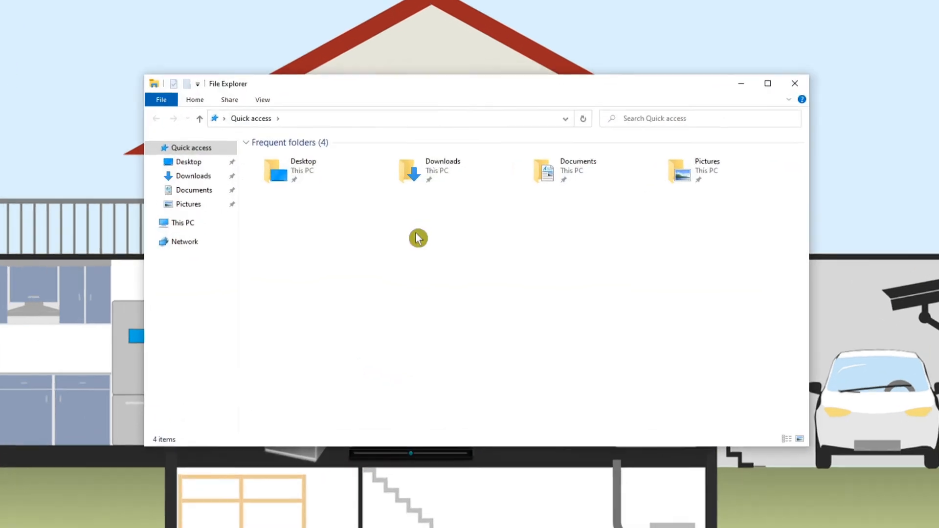
click(182, 224)
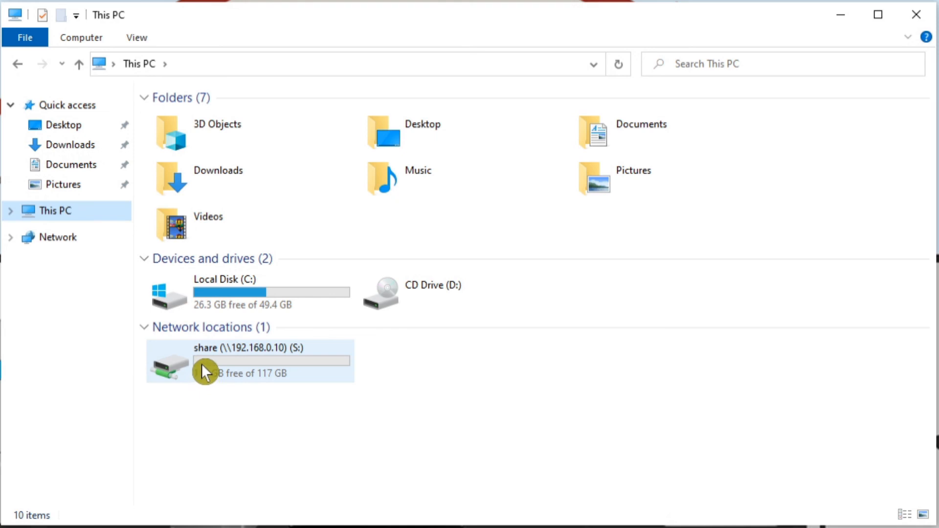
click(202, 367)
double_click(255, 369)
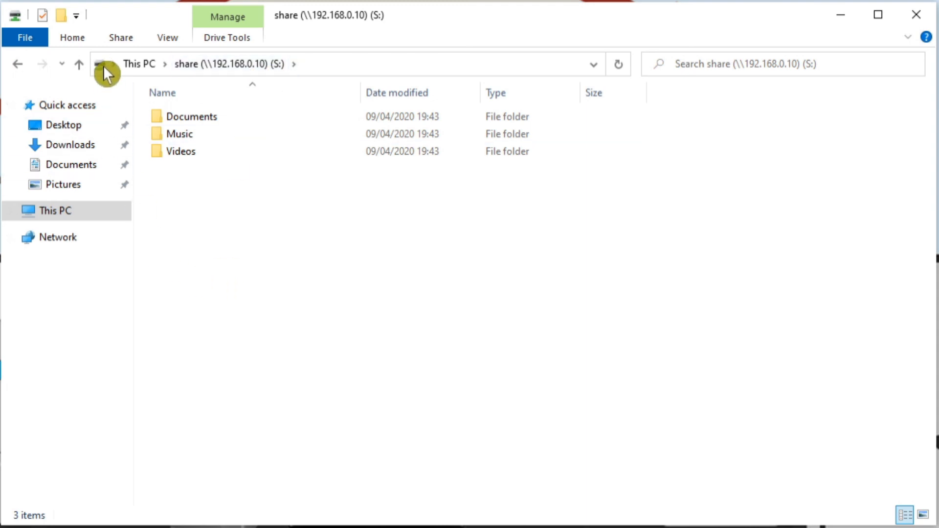
drag(102, 65, 42, 51)
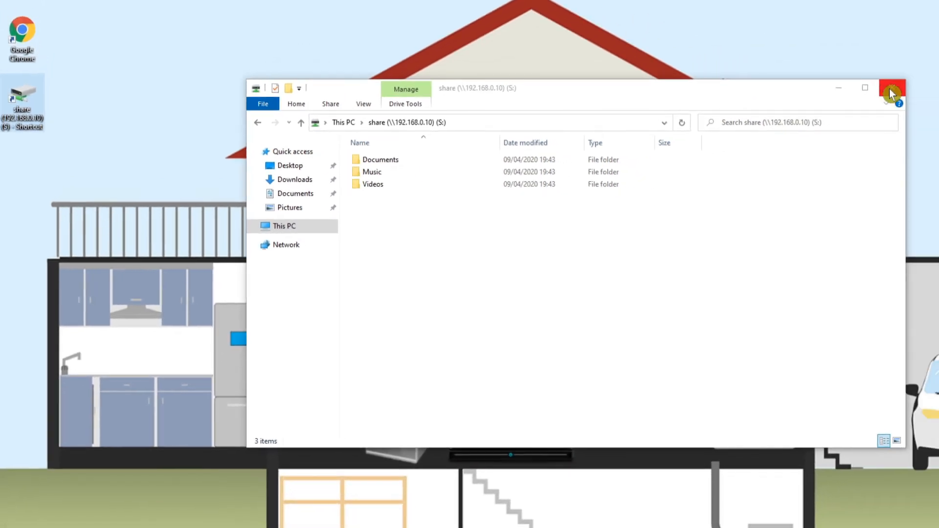
click(891, 93)
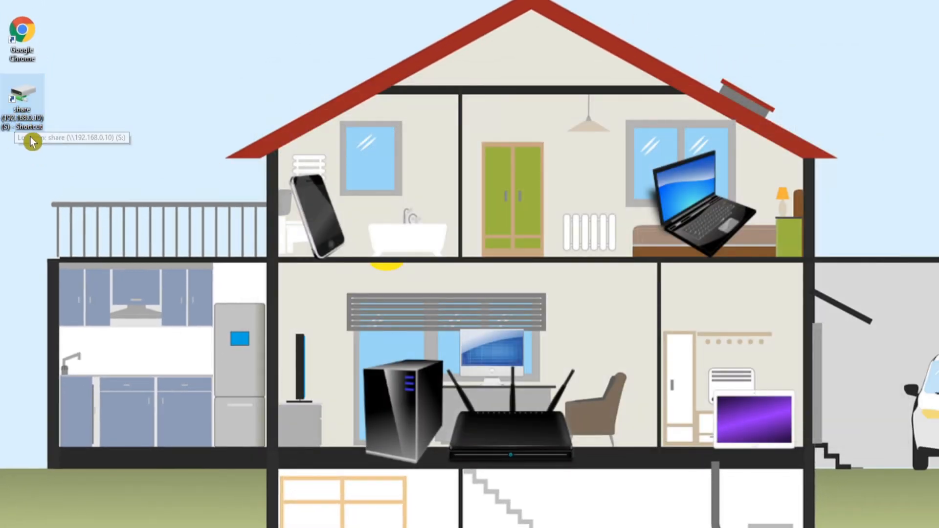
Rename the mapped drive's desktop shortcut to Share and open the drive through it
right_click(17, 126)
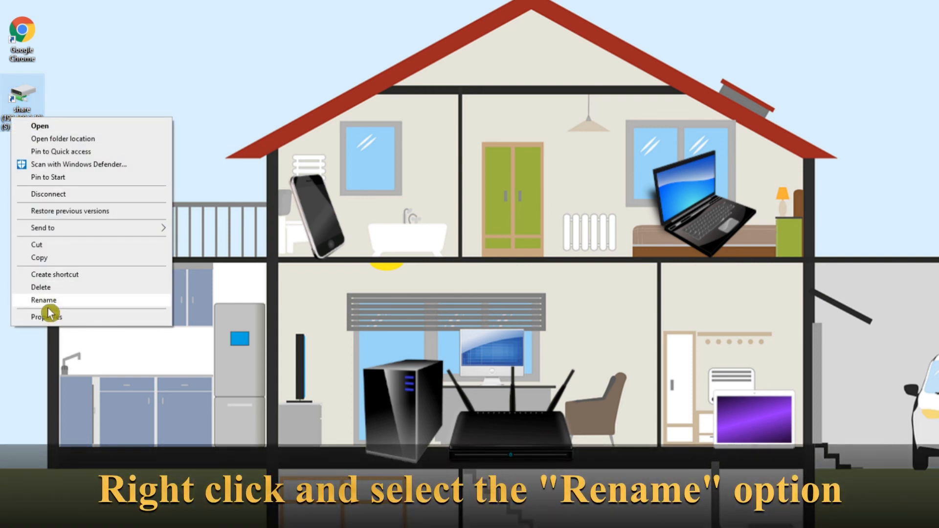
click(48, 304)
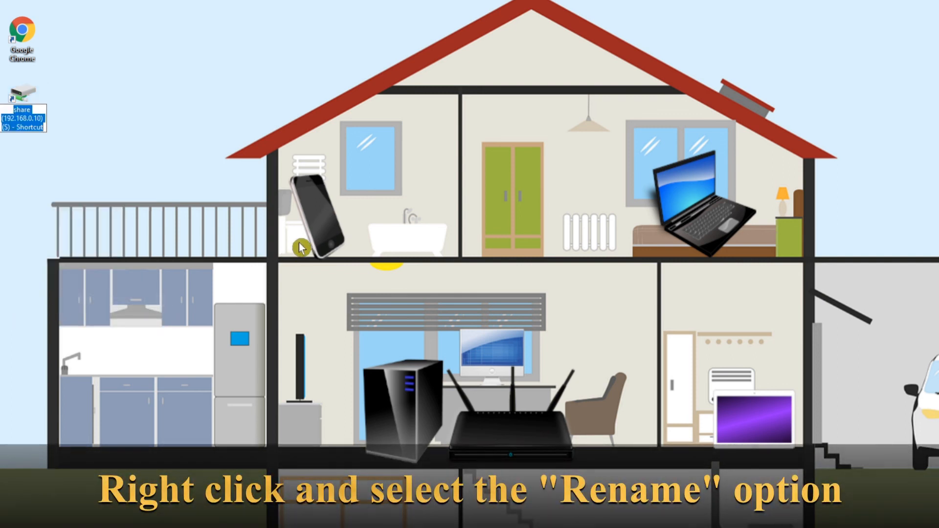
text(Share)
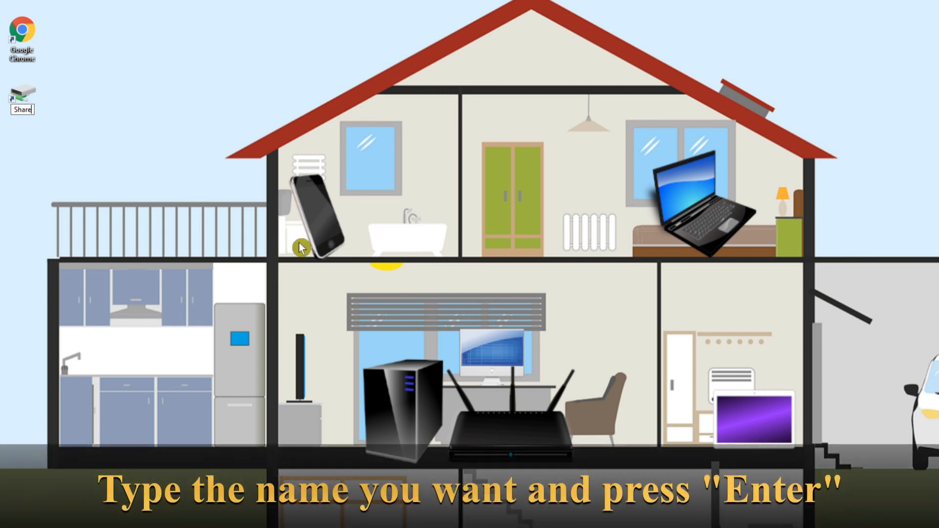
key(Return)
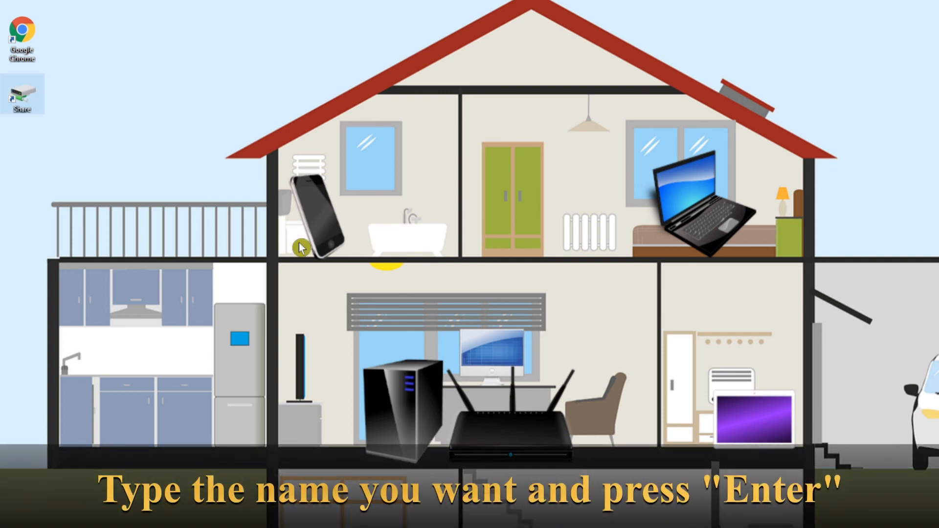
double_click(30, 102)
drag(516, 97, 492, 101)
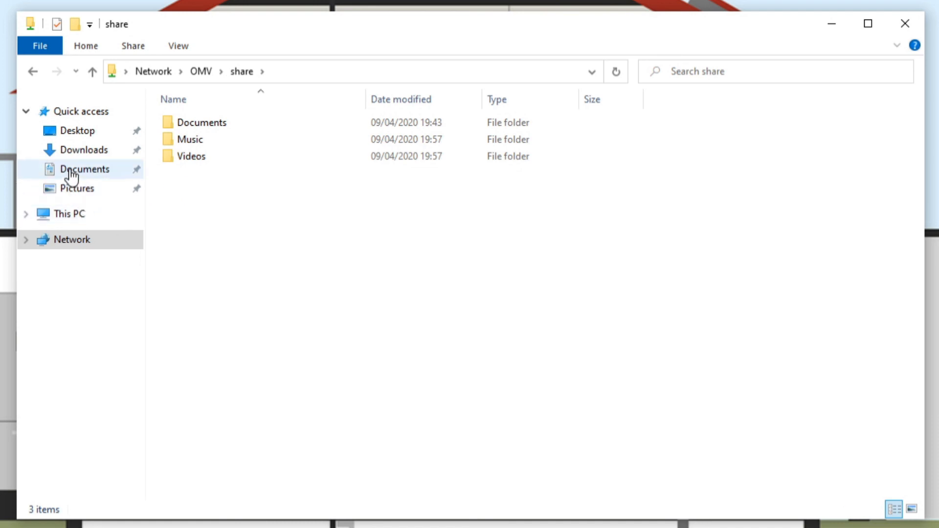
Copy the Late_Night_Drive file from this PC's local Music folder to the clipboard
click(76, 215)
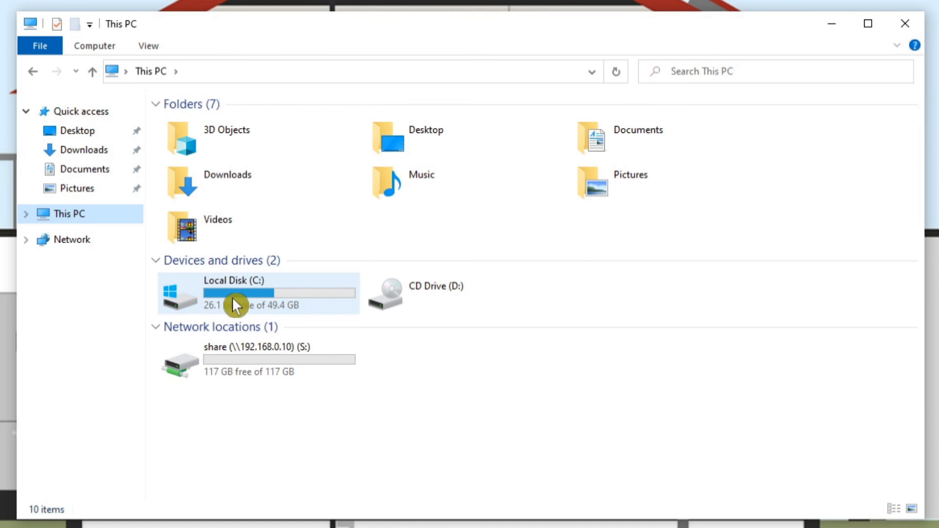
double_click(404, 189)
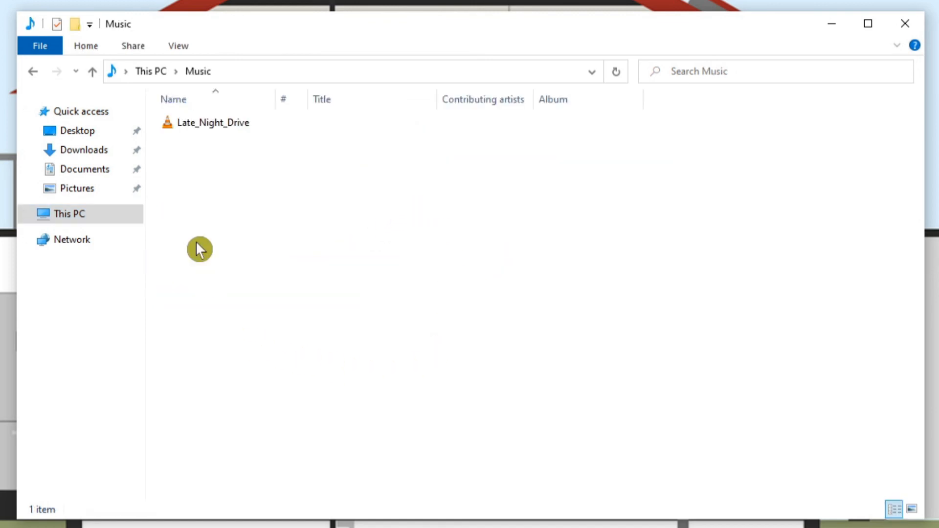
click(208, 131)
key(ctrl+c)
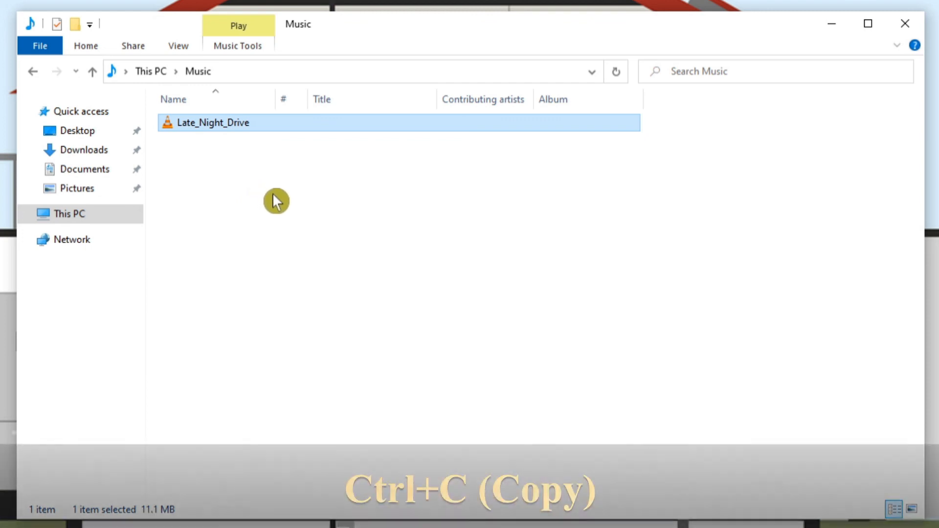
key(alt)
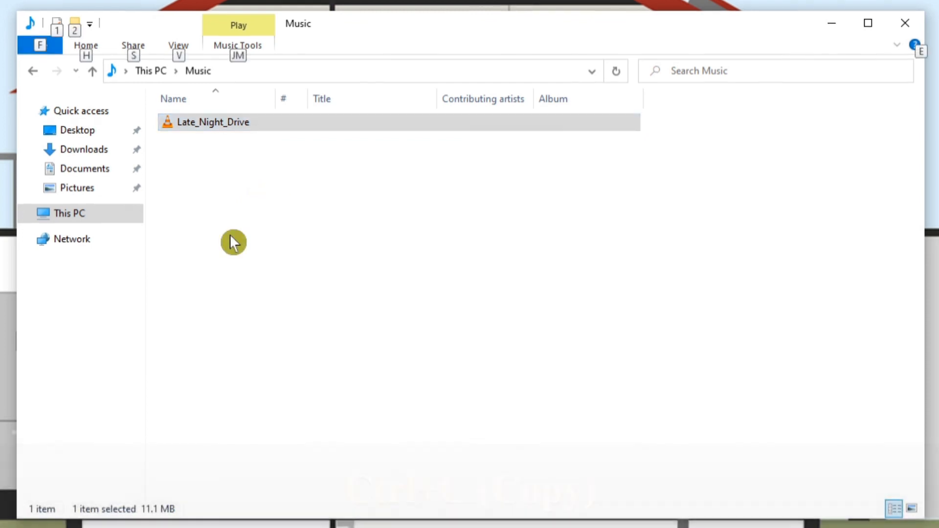
click(233, 172)
click(213, 127)
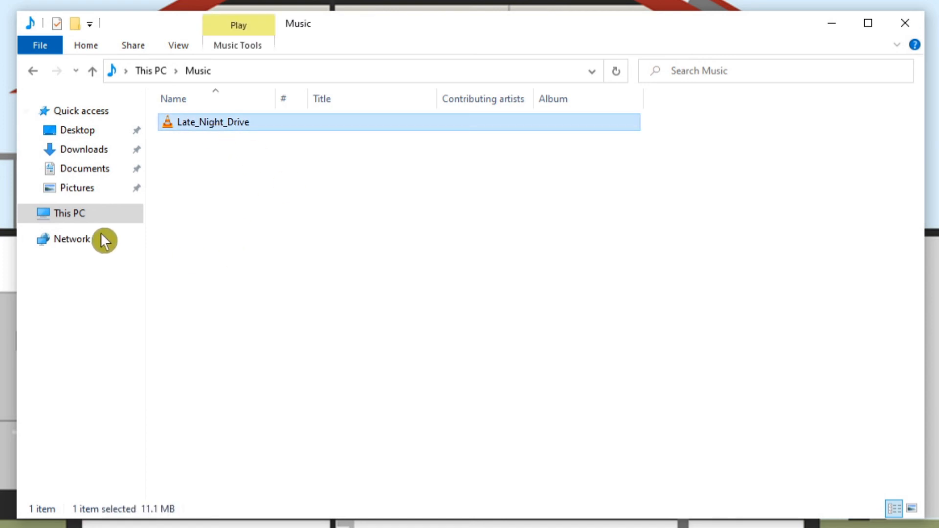
Pin the mapped share drive (S:) in This PC to Quick access
click(59, 216)
click(224, 368)
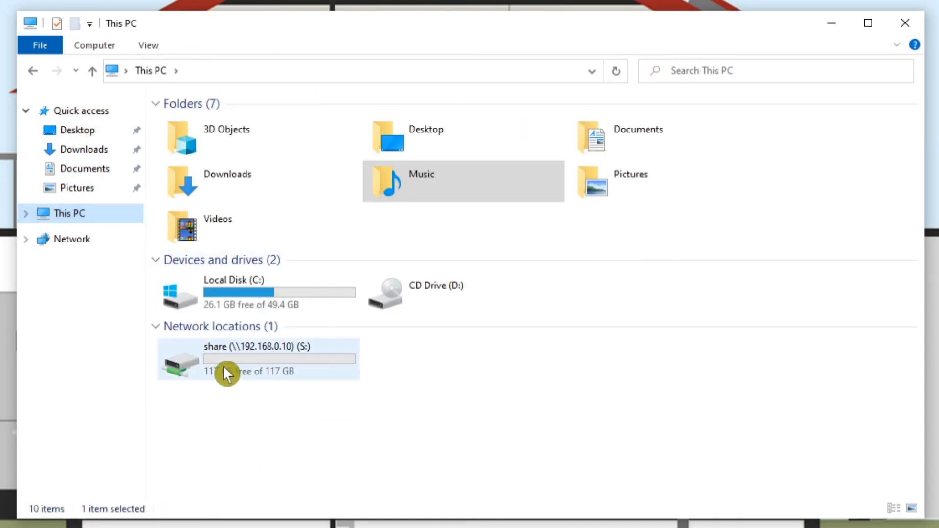
right_click(223, 366)
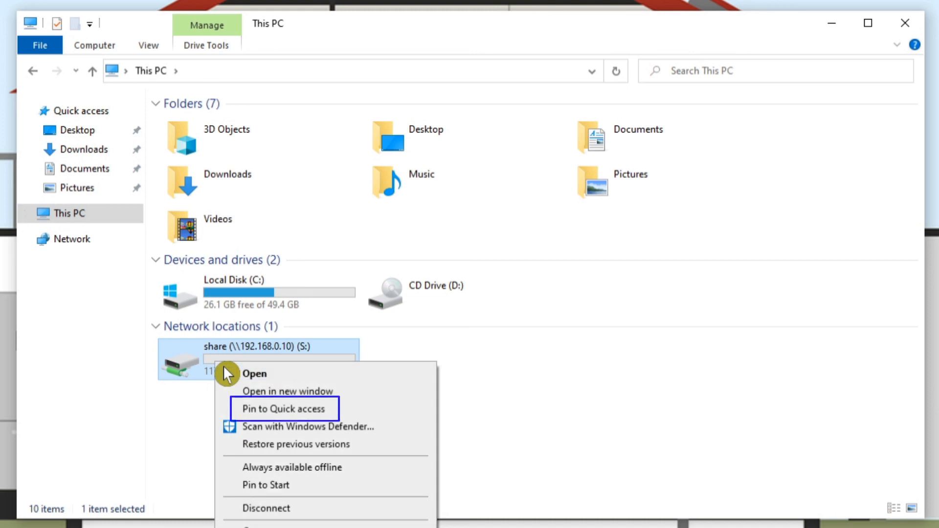
click(277, 411)
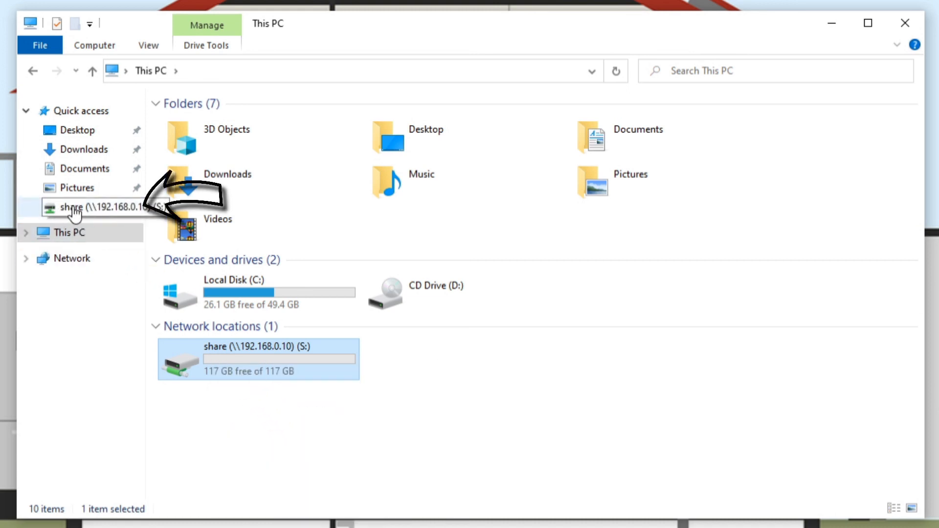
Copy the Late_Night_Drive file from this PC's local Music folder into the Music folder on the share drive (S:)
click(437, 179)
double_click(440, 196)
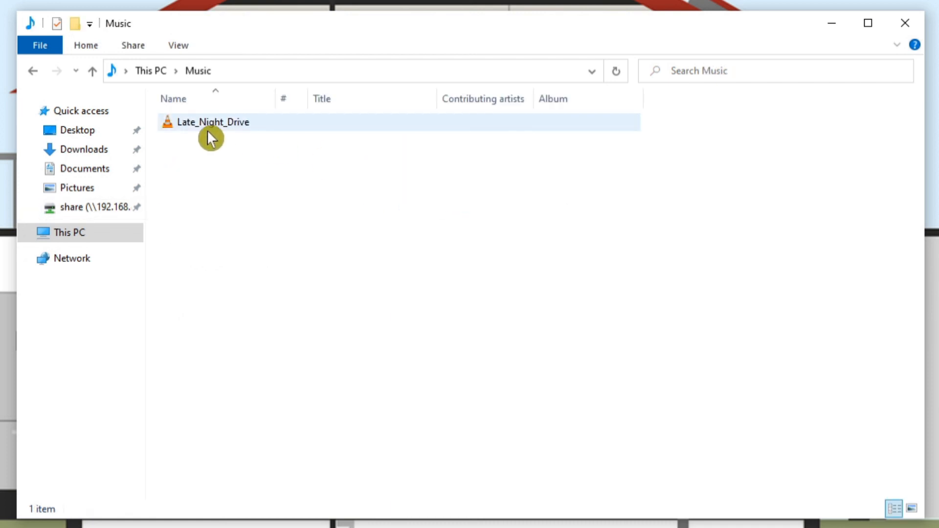
click(207, 130)
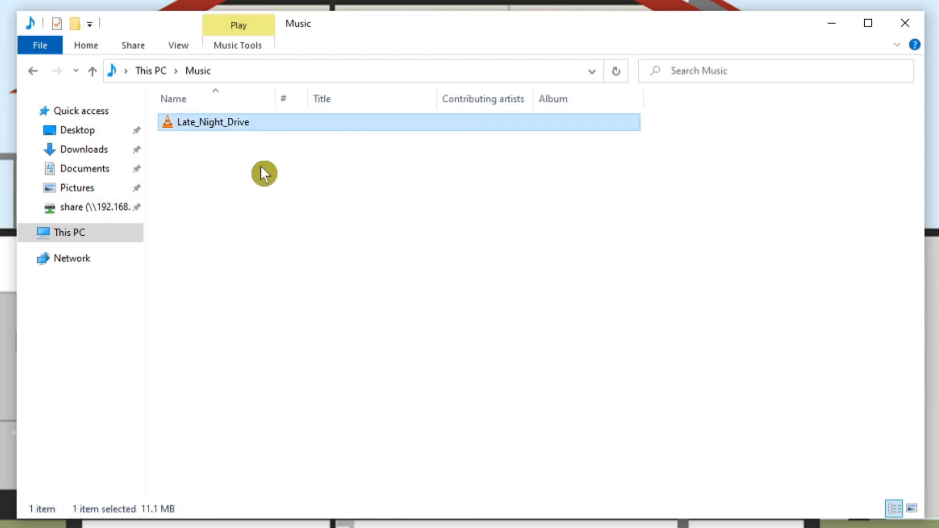
click(87, 214)
click(210, 142)
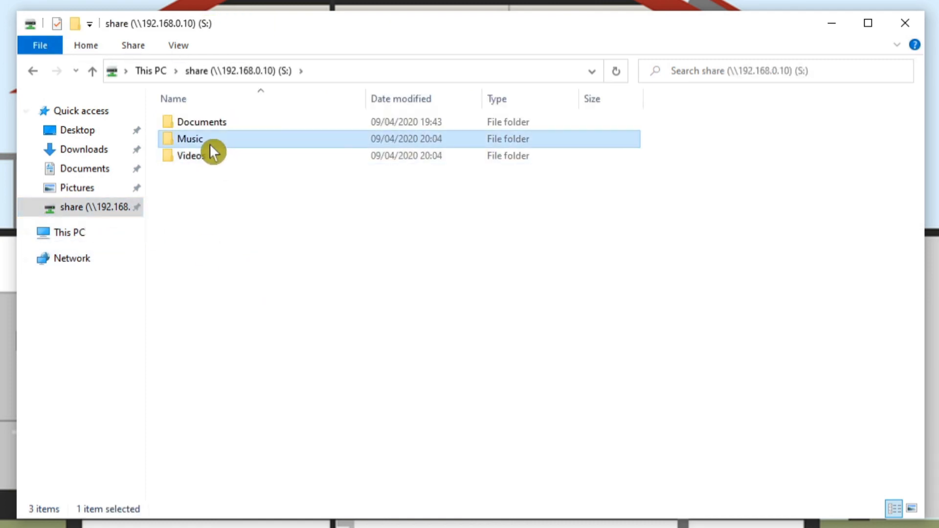
double_click(211, 143)
key(ctrl+v)
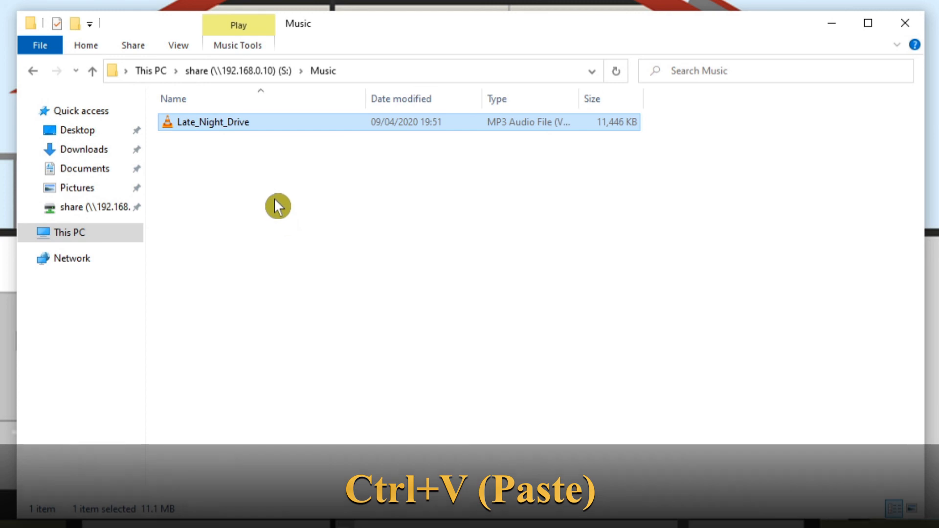
click(221, 162)
key(alt)
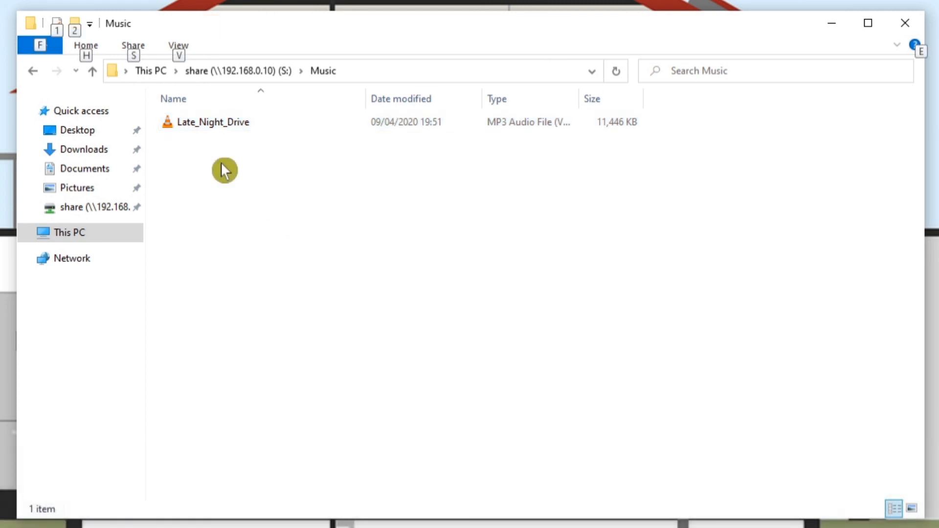
Copy the "Back it up" video from this PC's local Videos folder into the Videos folder on the share drive (S:)
click(78, 236)
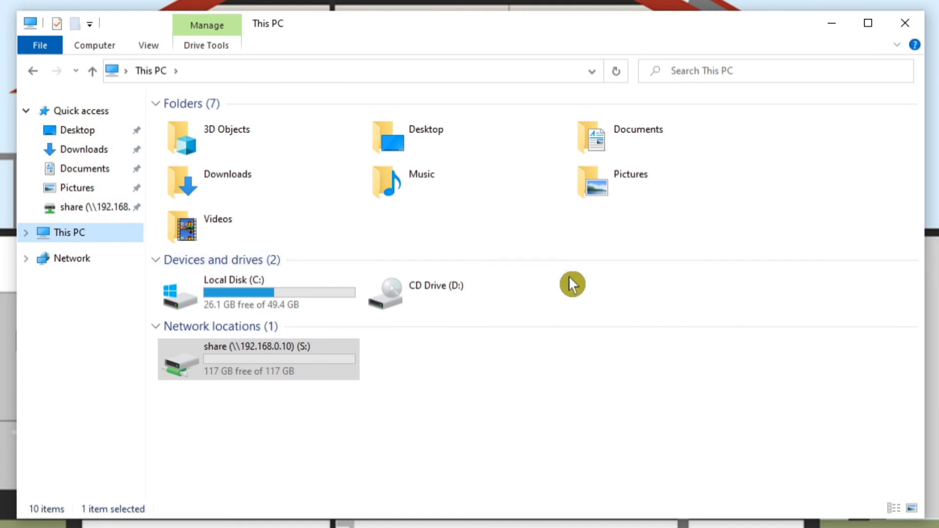
double_click(187, 236)
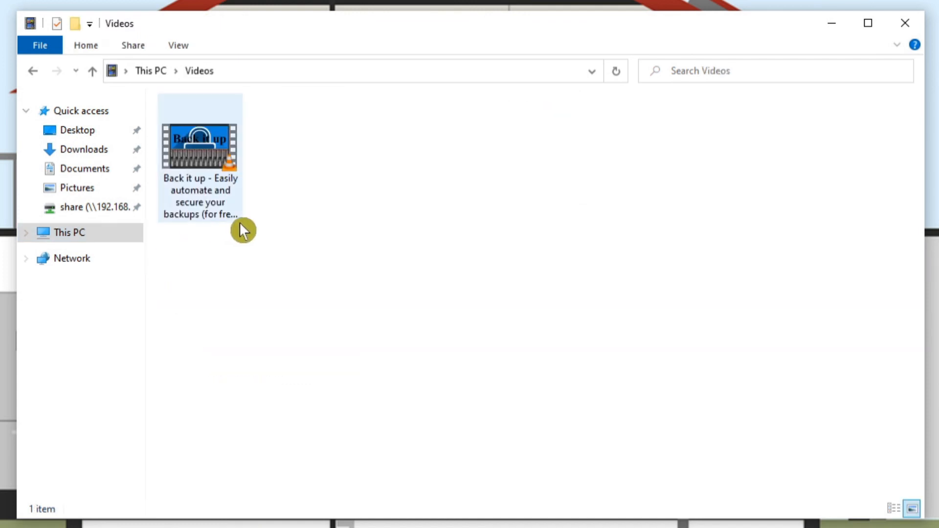
click(198, 179)
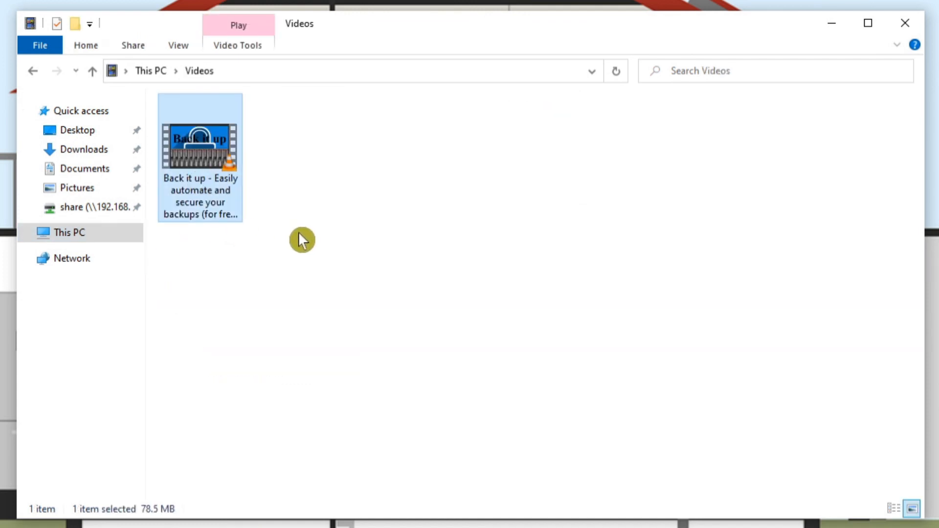
click(78, 208)
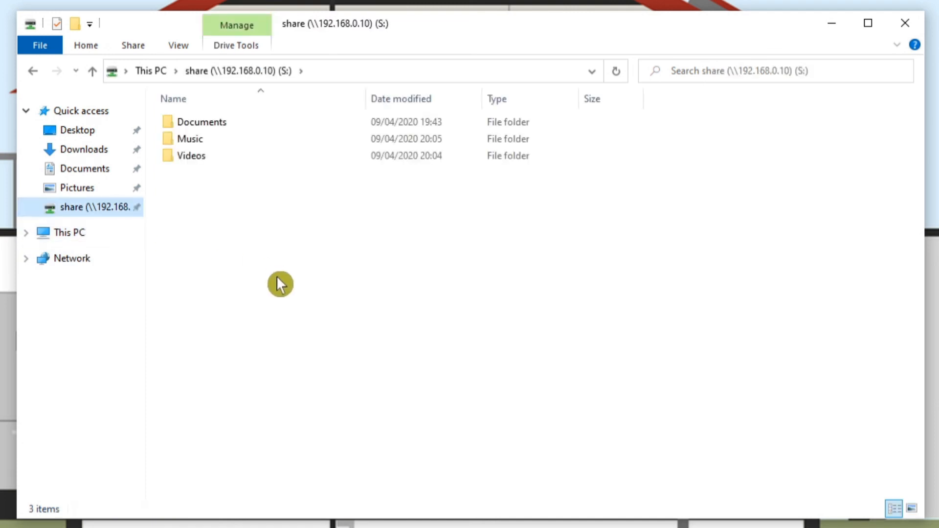
click(195, 160)
double_click(203, 162)
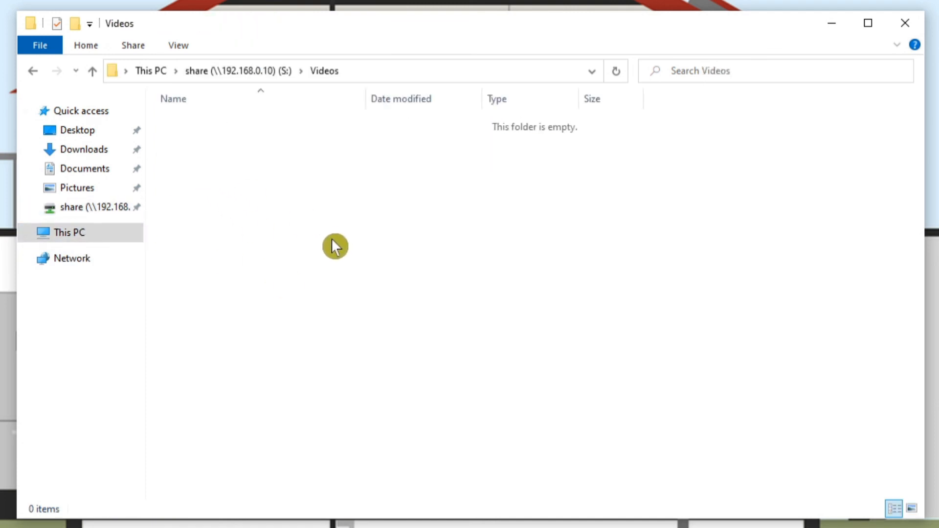
key(ctrl+v)
key(alt)
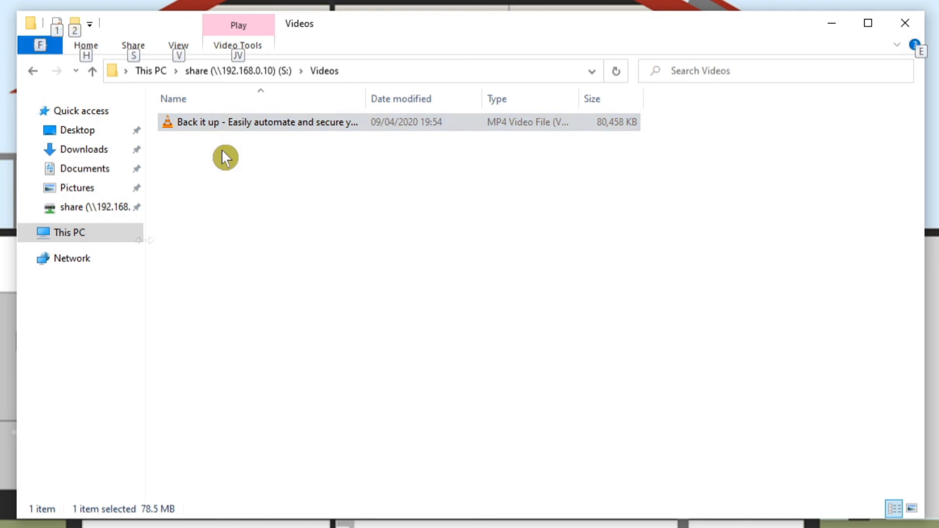
click(223, 151)
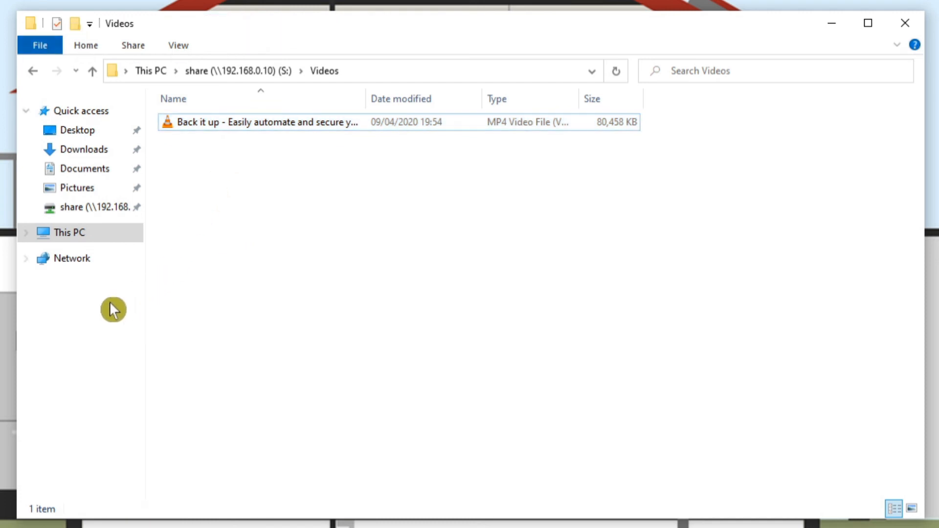
Copy the portableapps and securebackup images from this PC's local Pictures folder to the clipboard
click(85, 233)
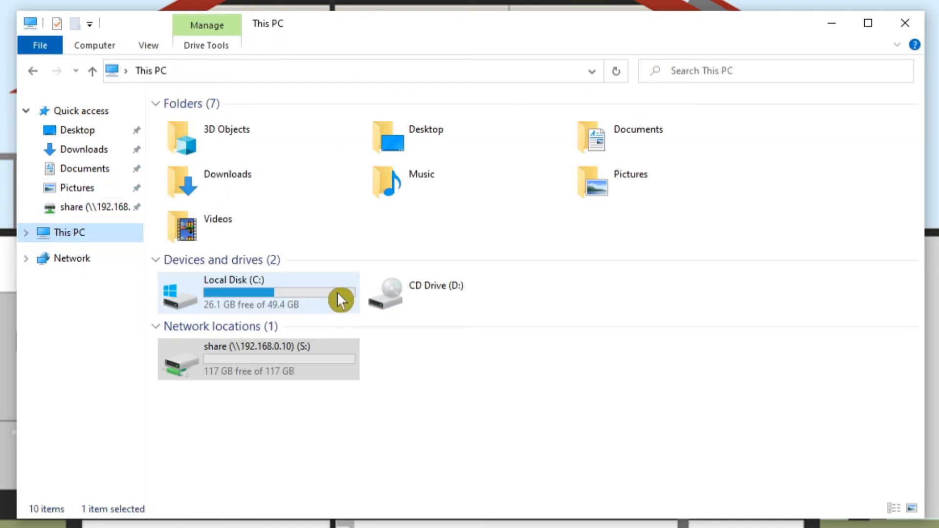
double_click(617, 187)
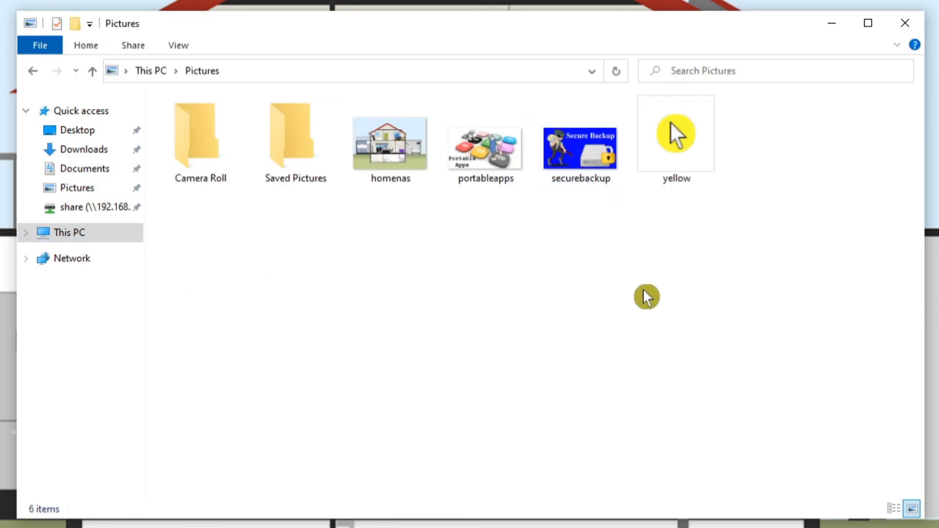
click(496, 178)
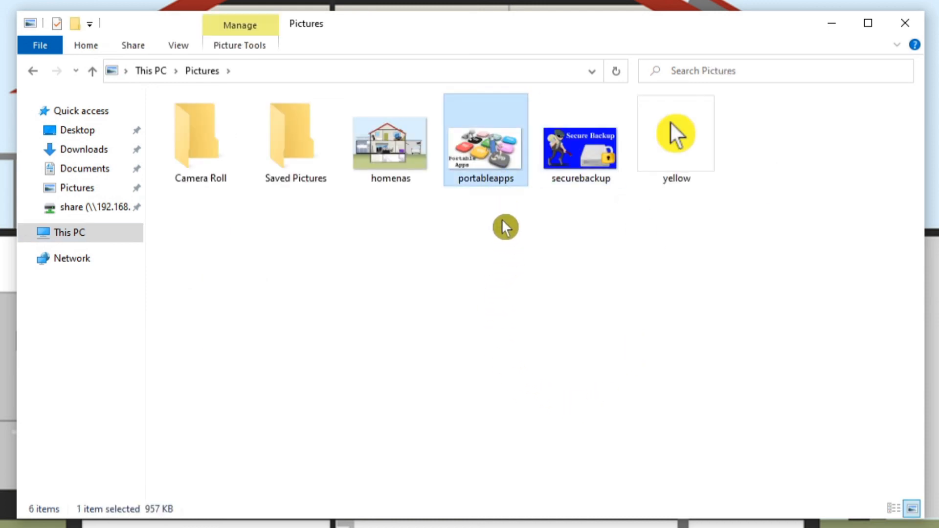
ctrl+click(582, 184)
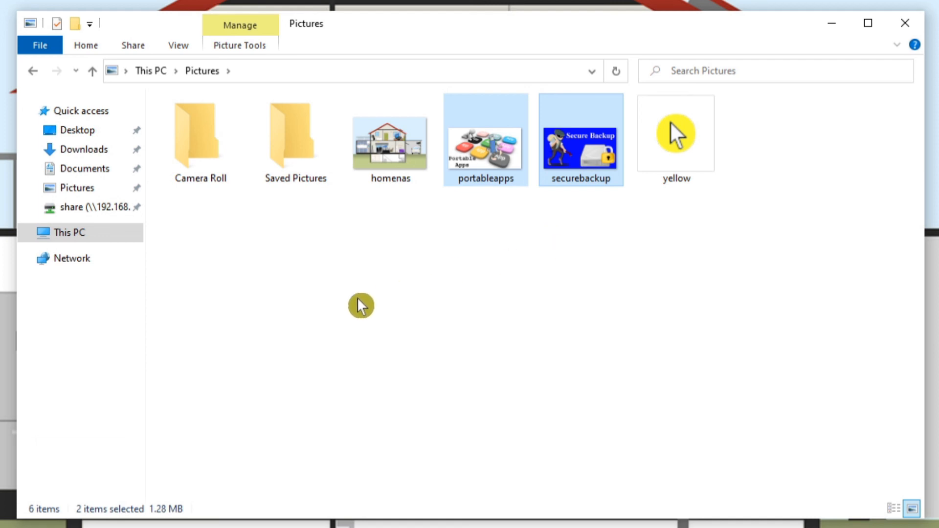
Create a new folder named Pictures at the top level of the share drive (S:)
click(78, 207)
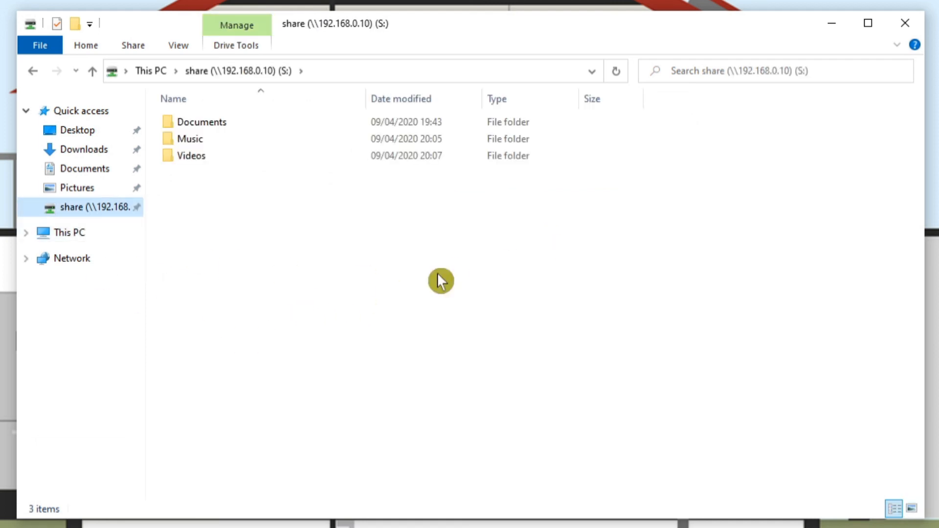
right_click(189, 194)
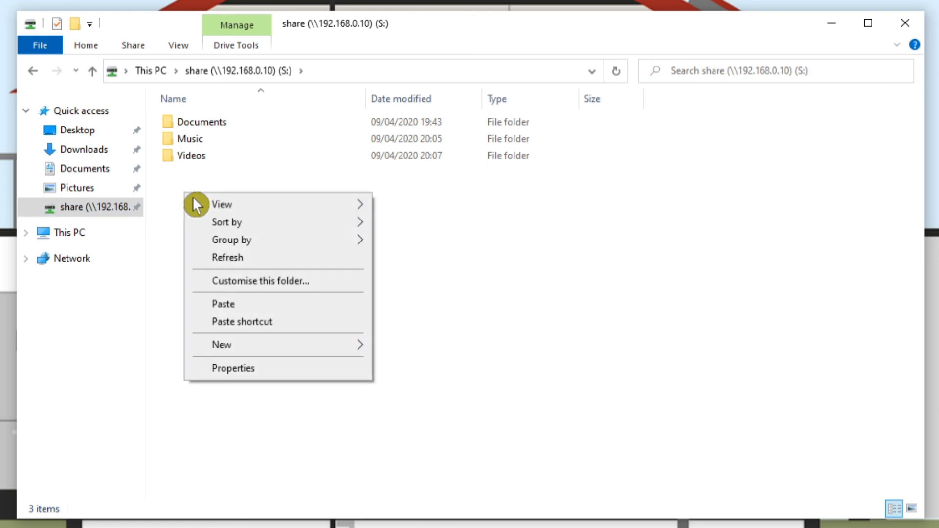
mouse_move(244, 345)
click(404, 348)
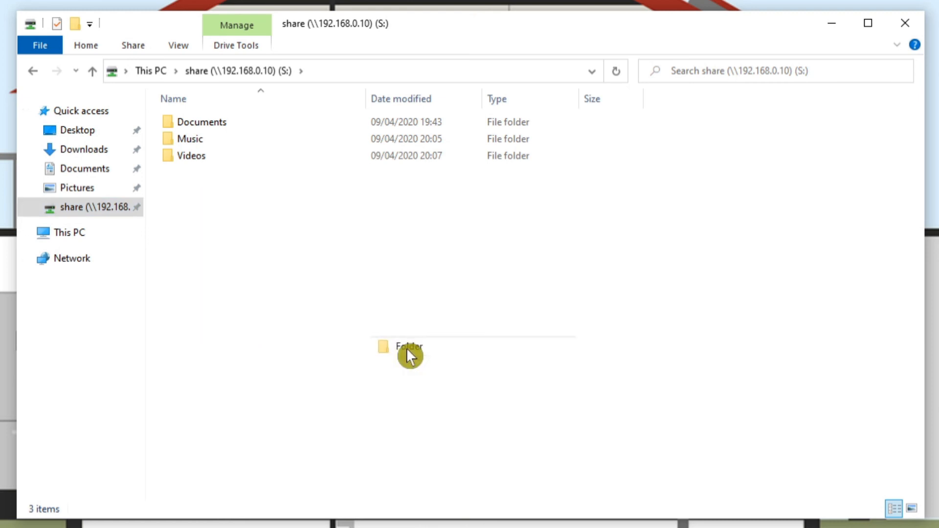
text(p)
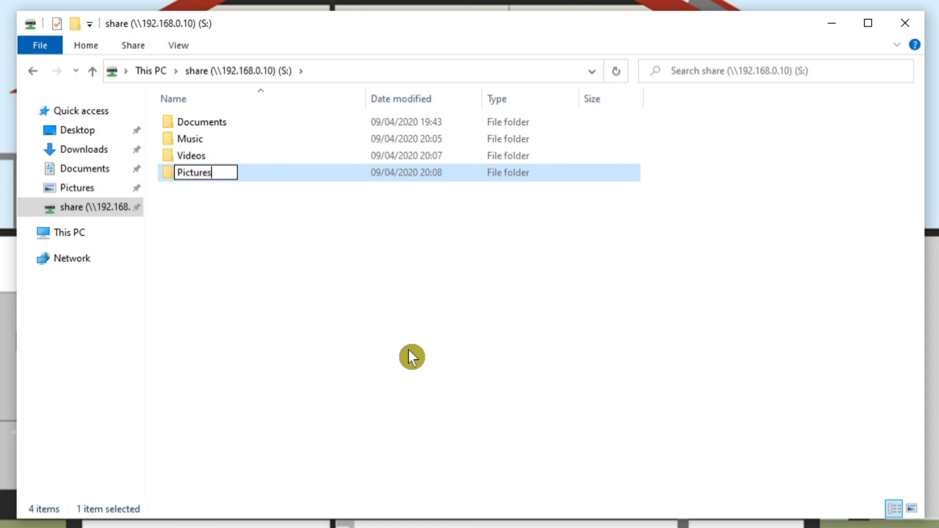
key(Return)
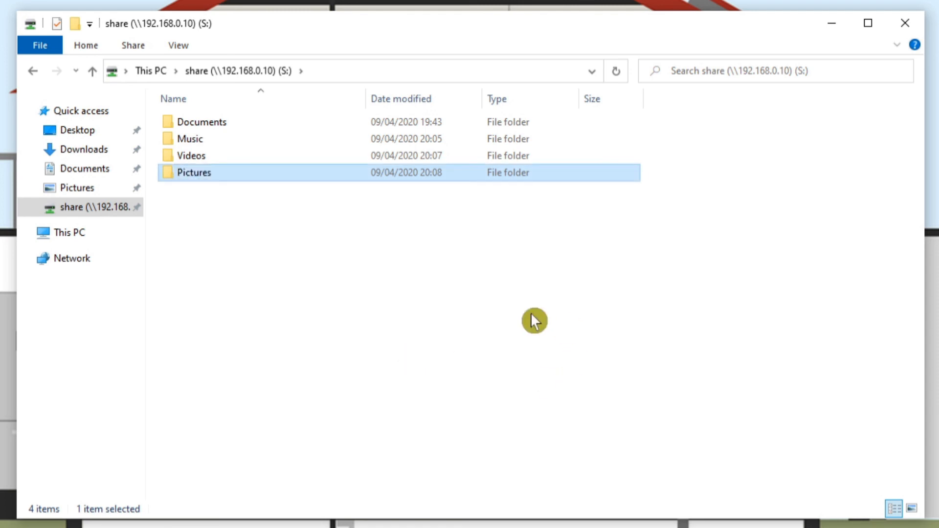
Paste the copied portableapps and securebackup images into the share drive's Pictures folder
double_click(202, 172)
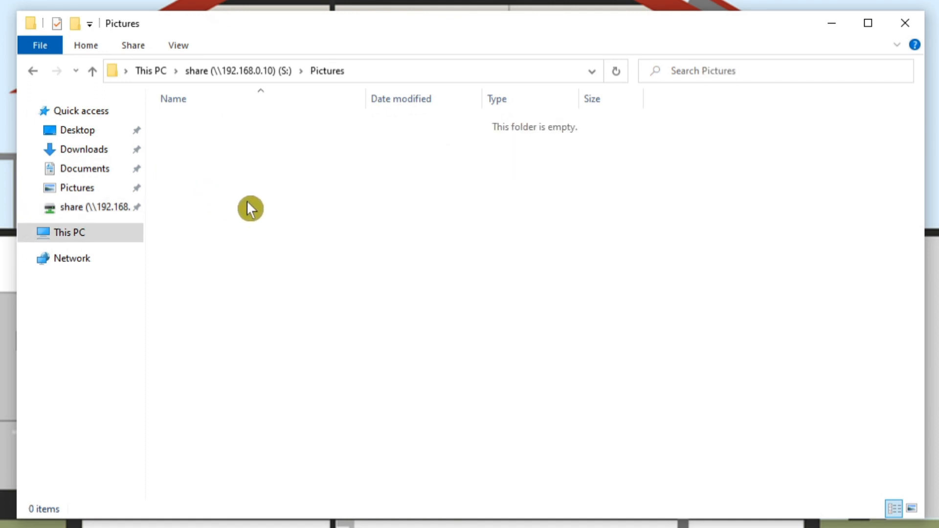
key(ctrl+v)
click(288, 248)
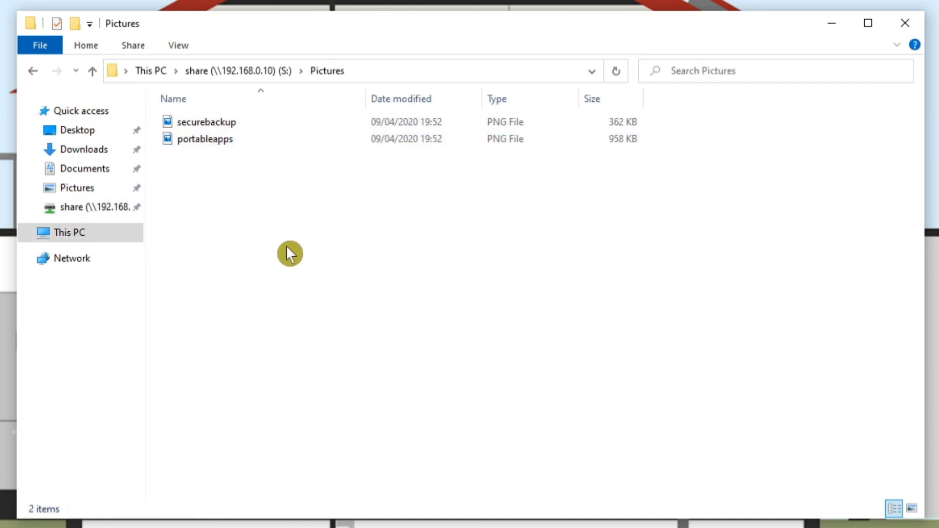
key(alt)
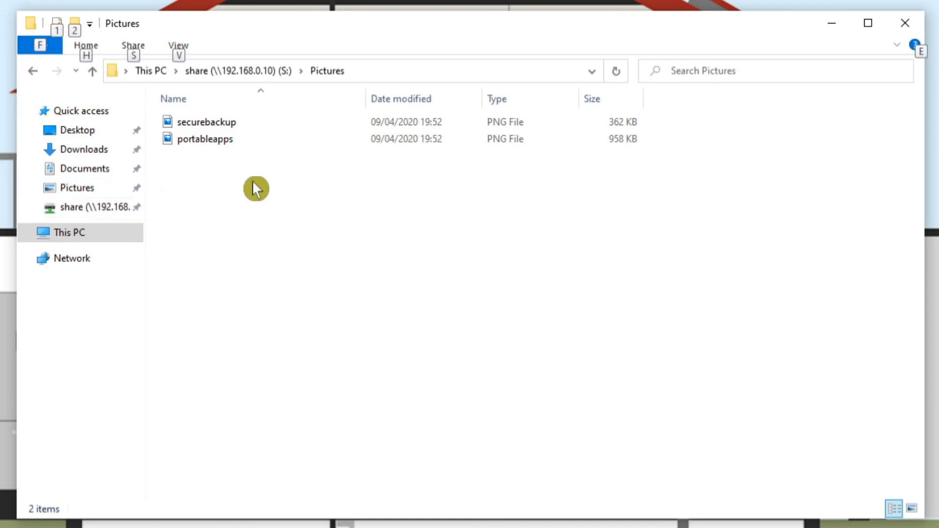
key(alt)
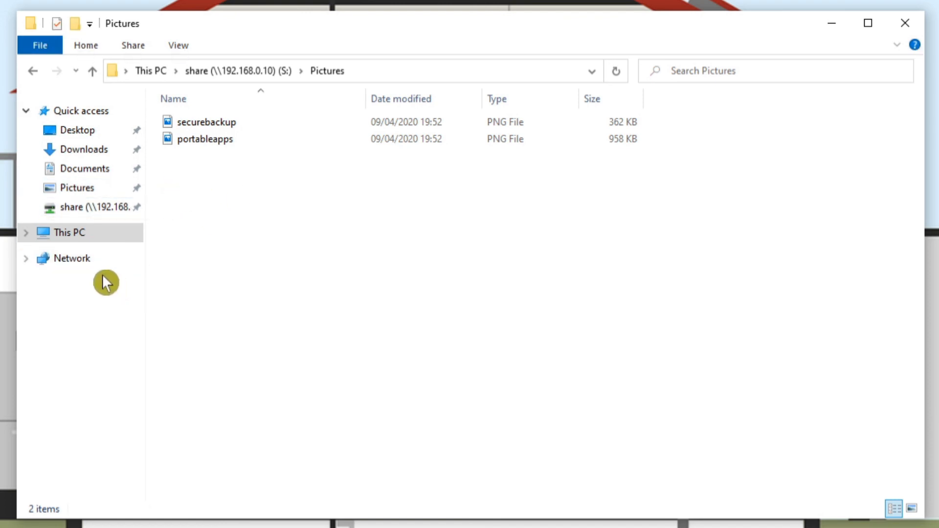
Play Late_Night_Drive from the share drive's Music folder, and close the media player
click(87, 209)
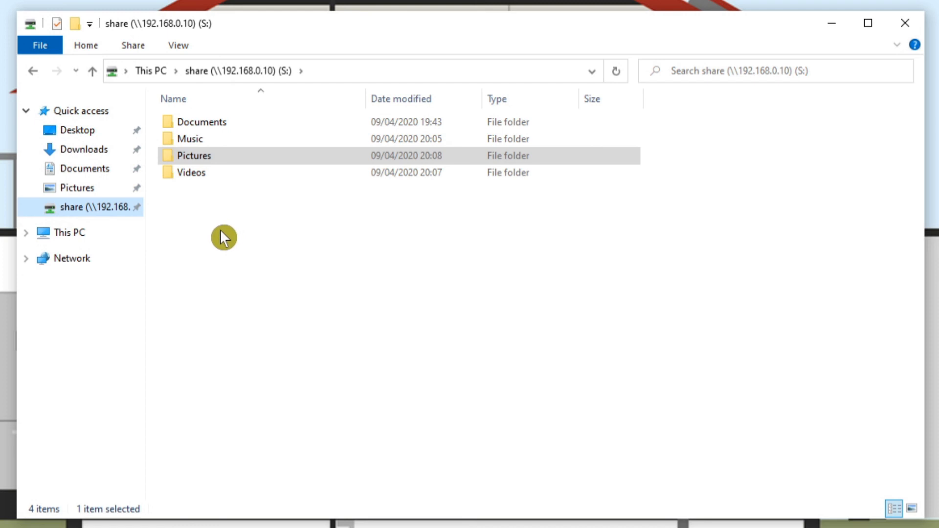
double_click(198, 143)
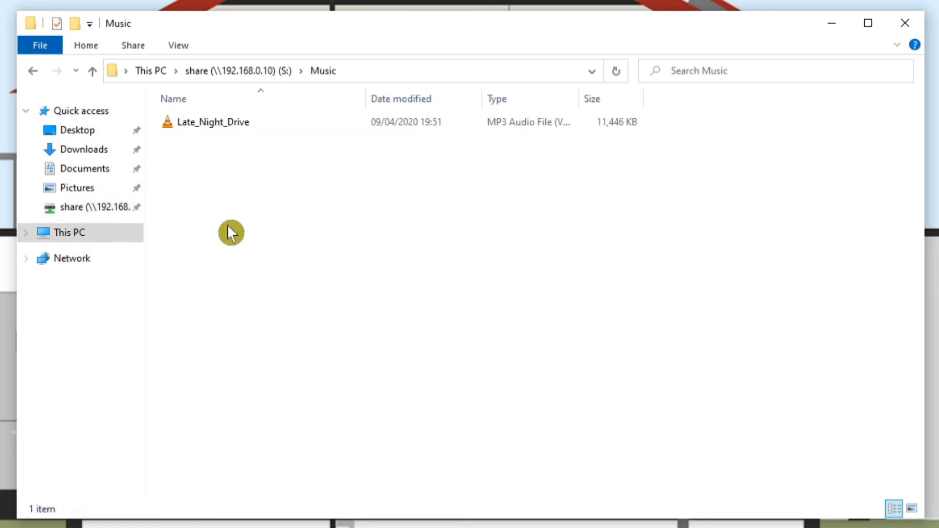
double_click(201, 125)
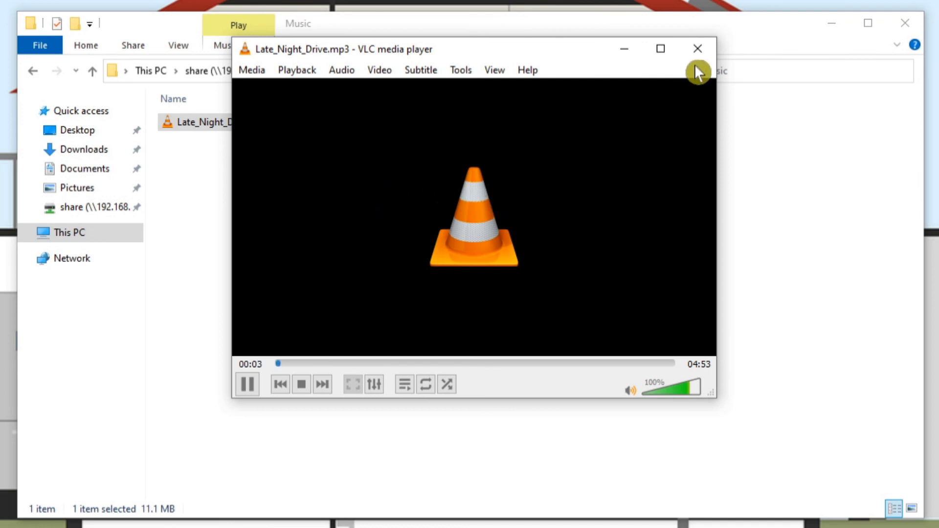
click(697, 49)
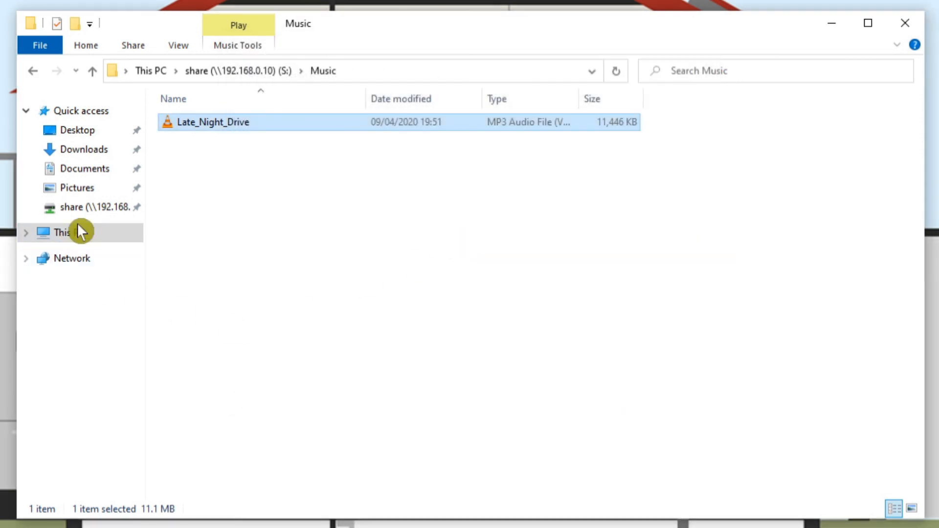
View the portableapps and securebackup images from the share drive's Pictures folder, closing the photo viewer after each
click(93, 208)
double_click(196, 162)
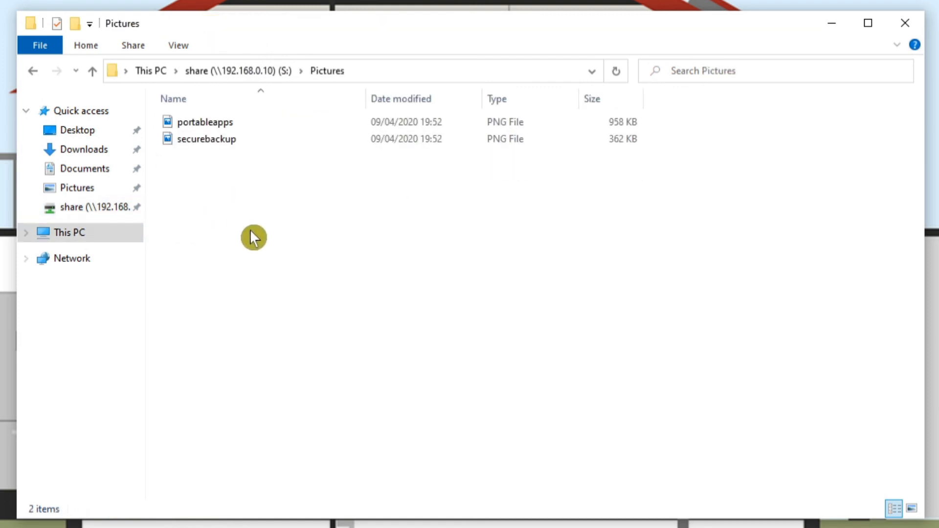
double_click(204, 124)
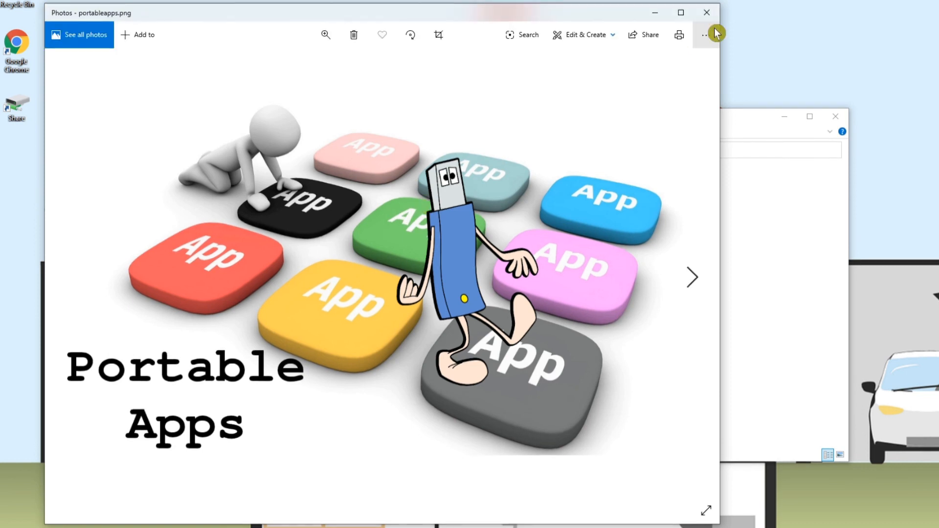
click(706, 18)
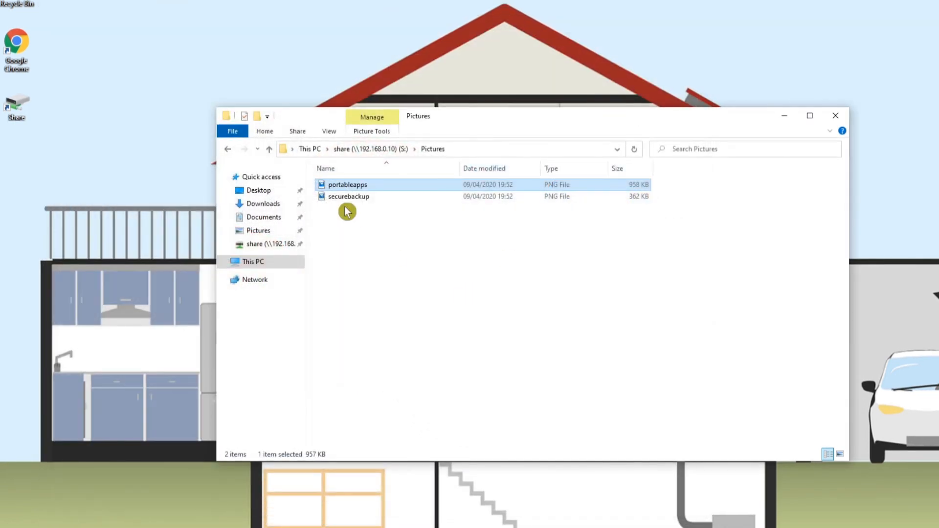
double_click(348, 198)
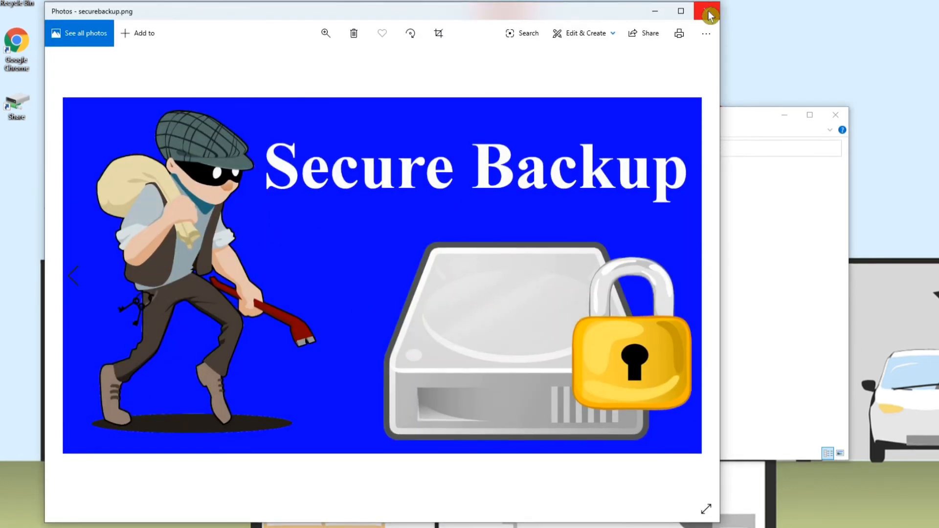
click(709, 15)
Play the "Back it up" video from the share drive's Videos folder, and close the player and the file window
click(267, 244)
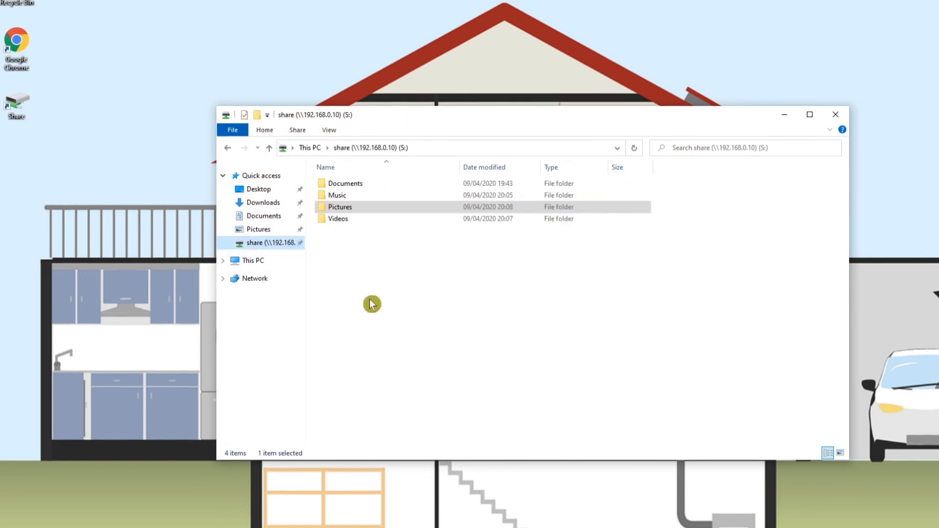
double_click(340, 221)
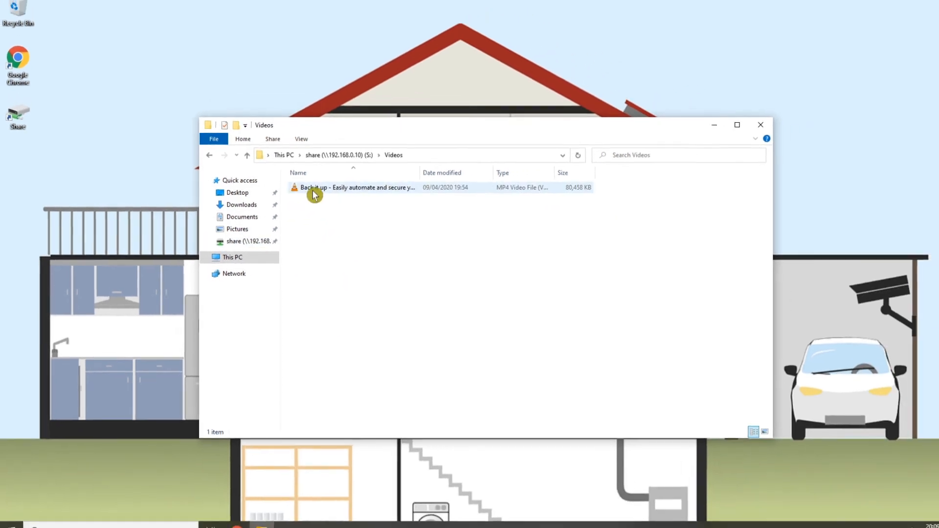
double_click(314, 195)
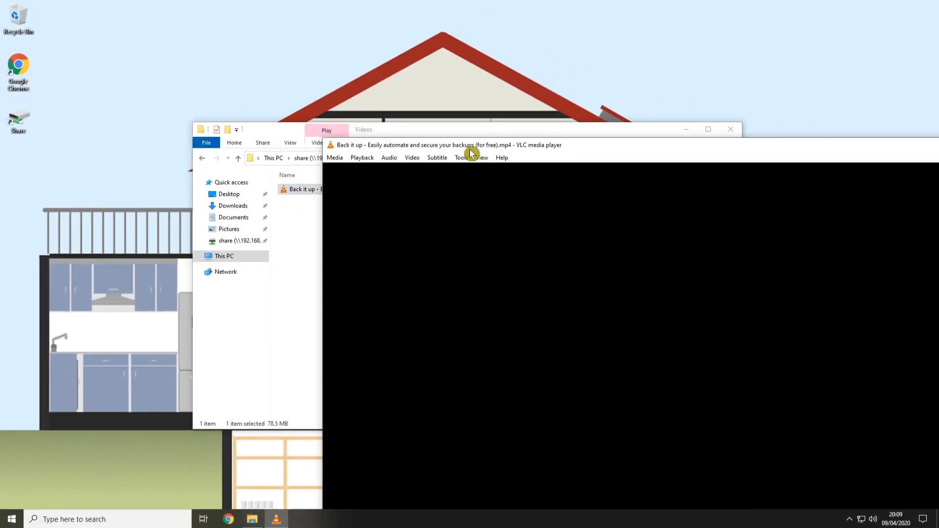
drag(470, 150, 213, 25)
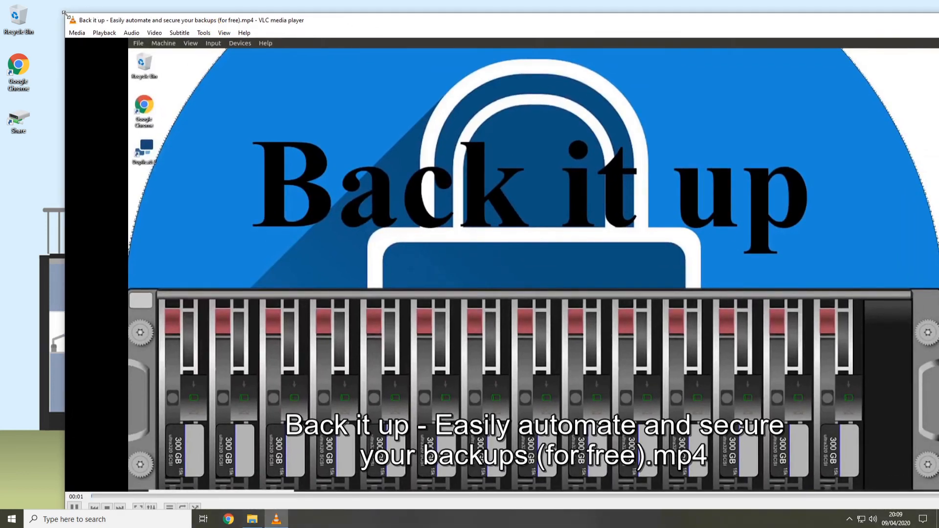
drag(64, 12, 274, 156)
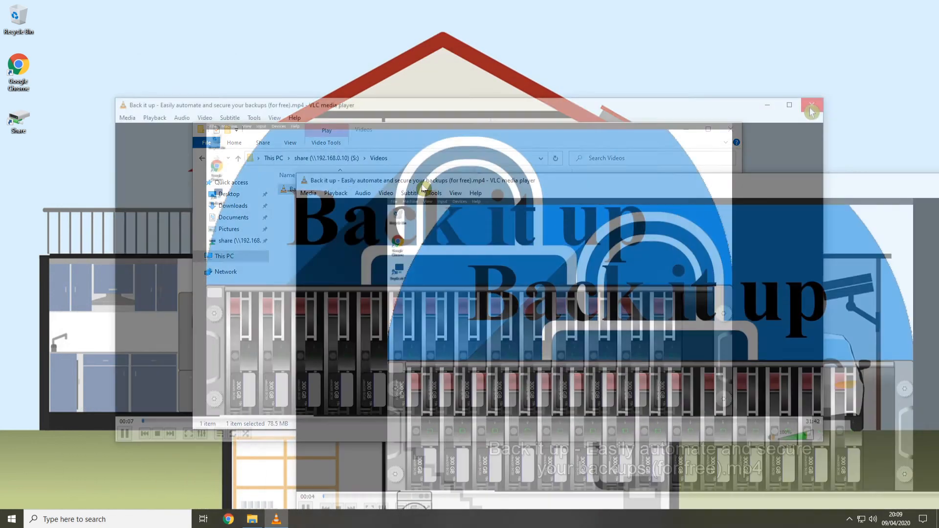
click(811, 108)
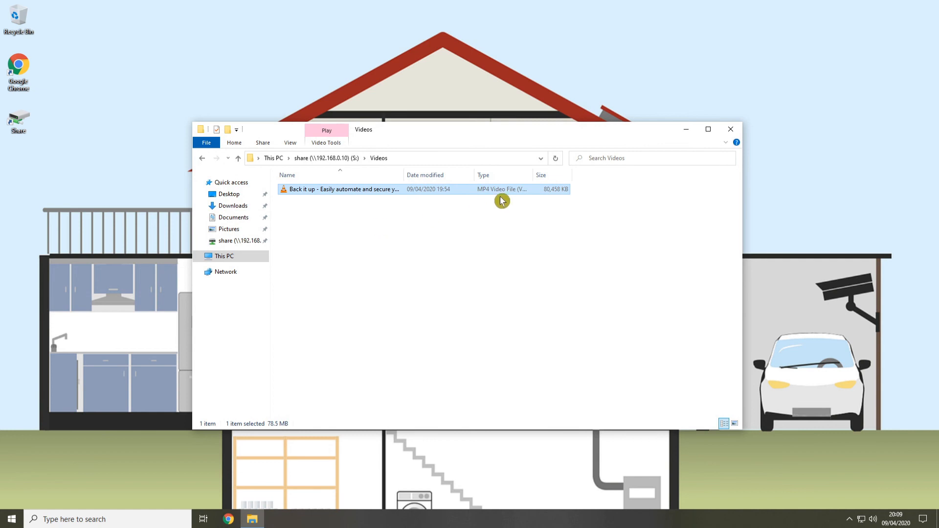
click(731, 130)
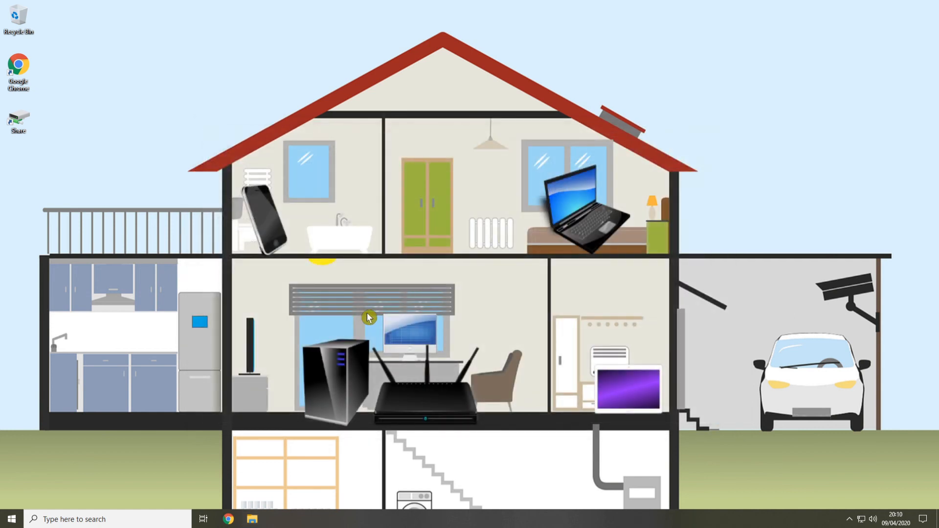